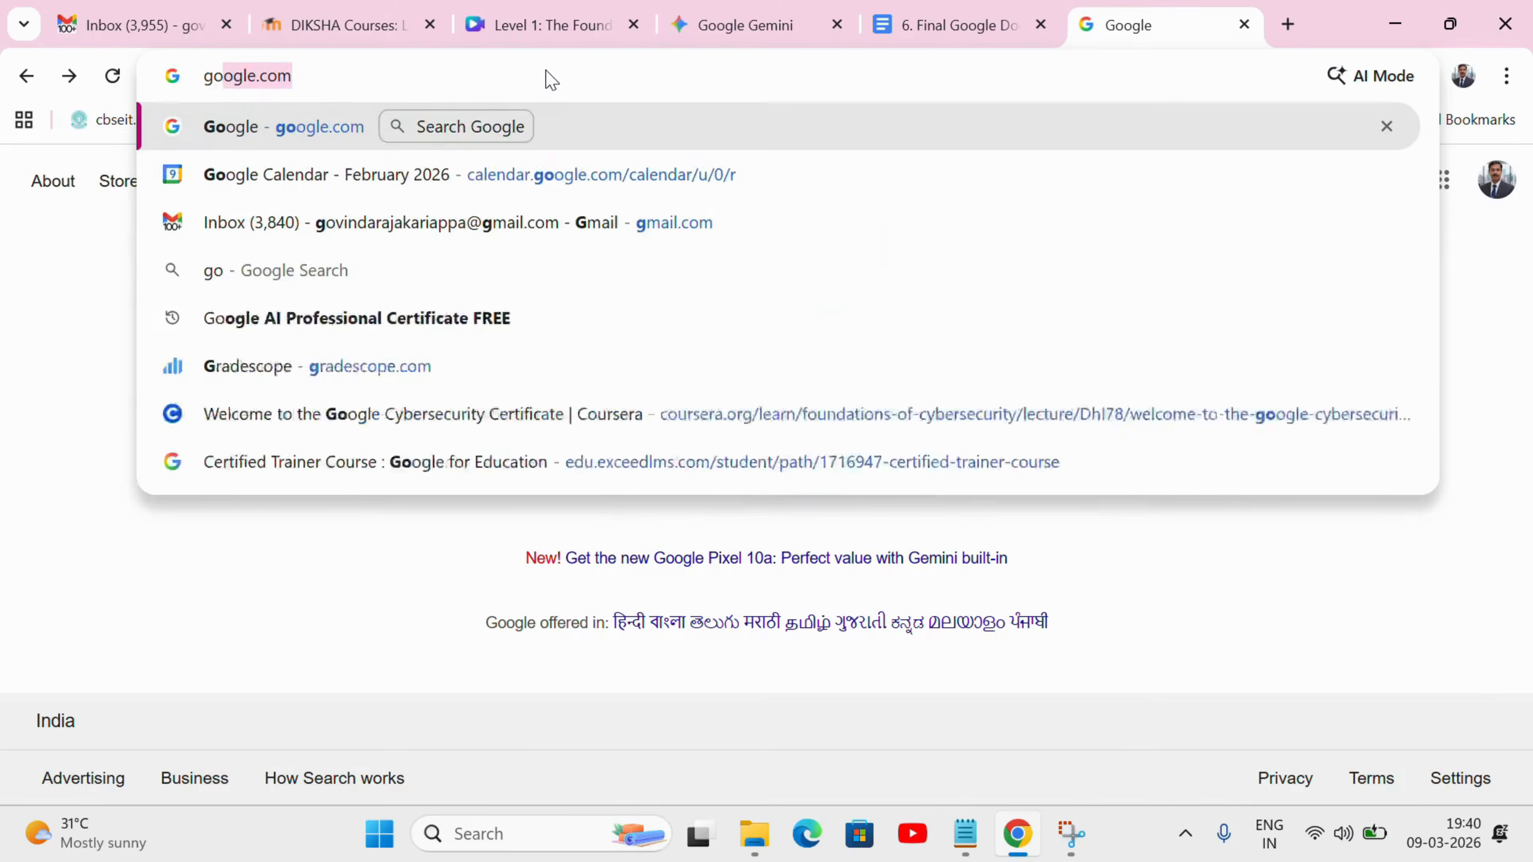
Step: Go to the Google homepage and open Drive from the list of Google apps
{"action": "key", "text": "Return"}
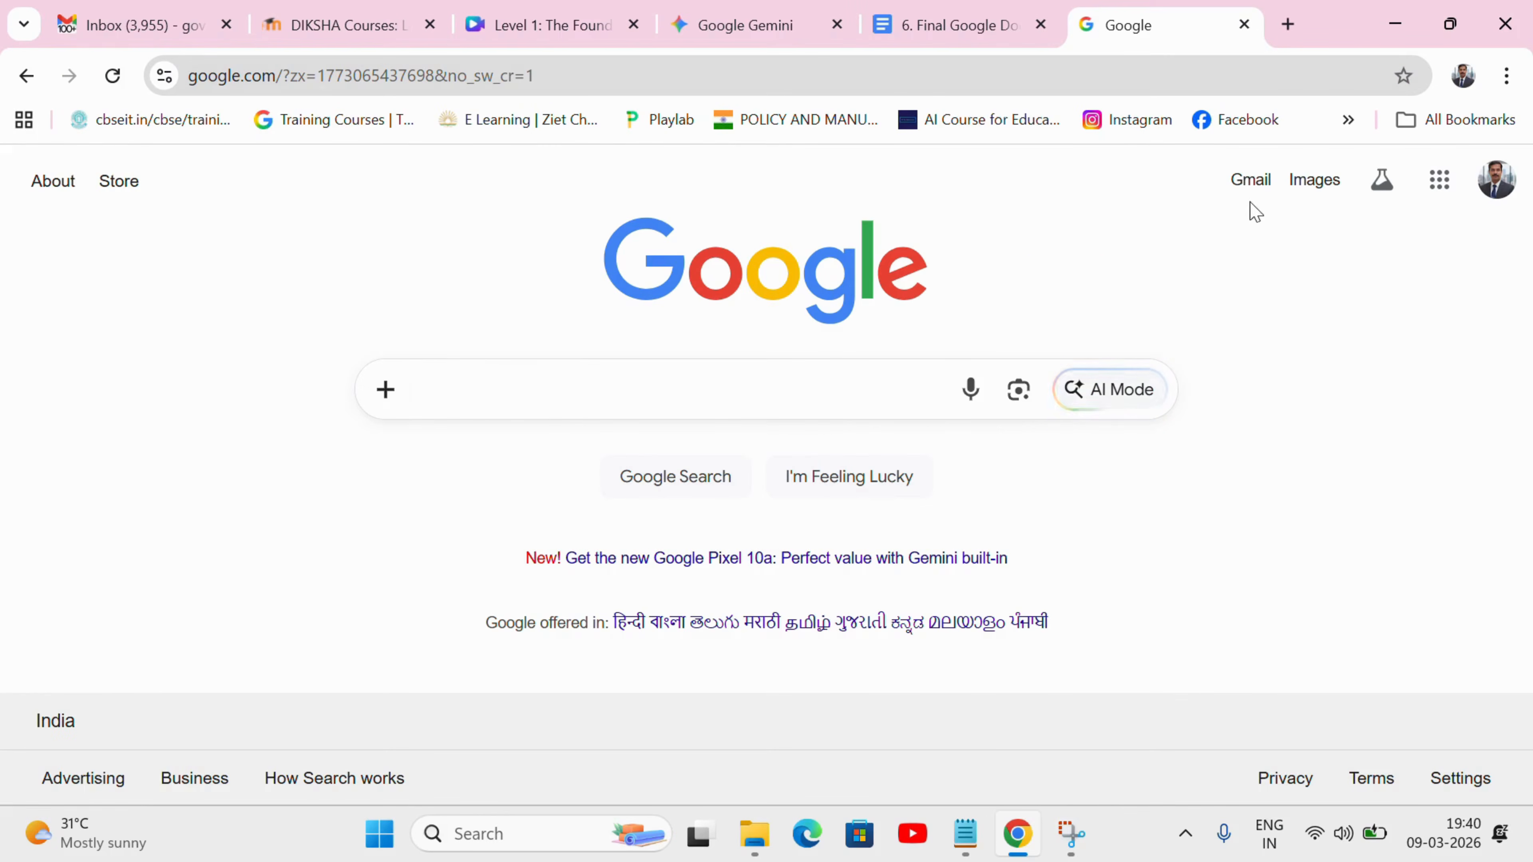
{"action": "left_click", "coordinate": [1438, 181]}
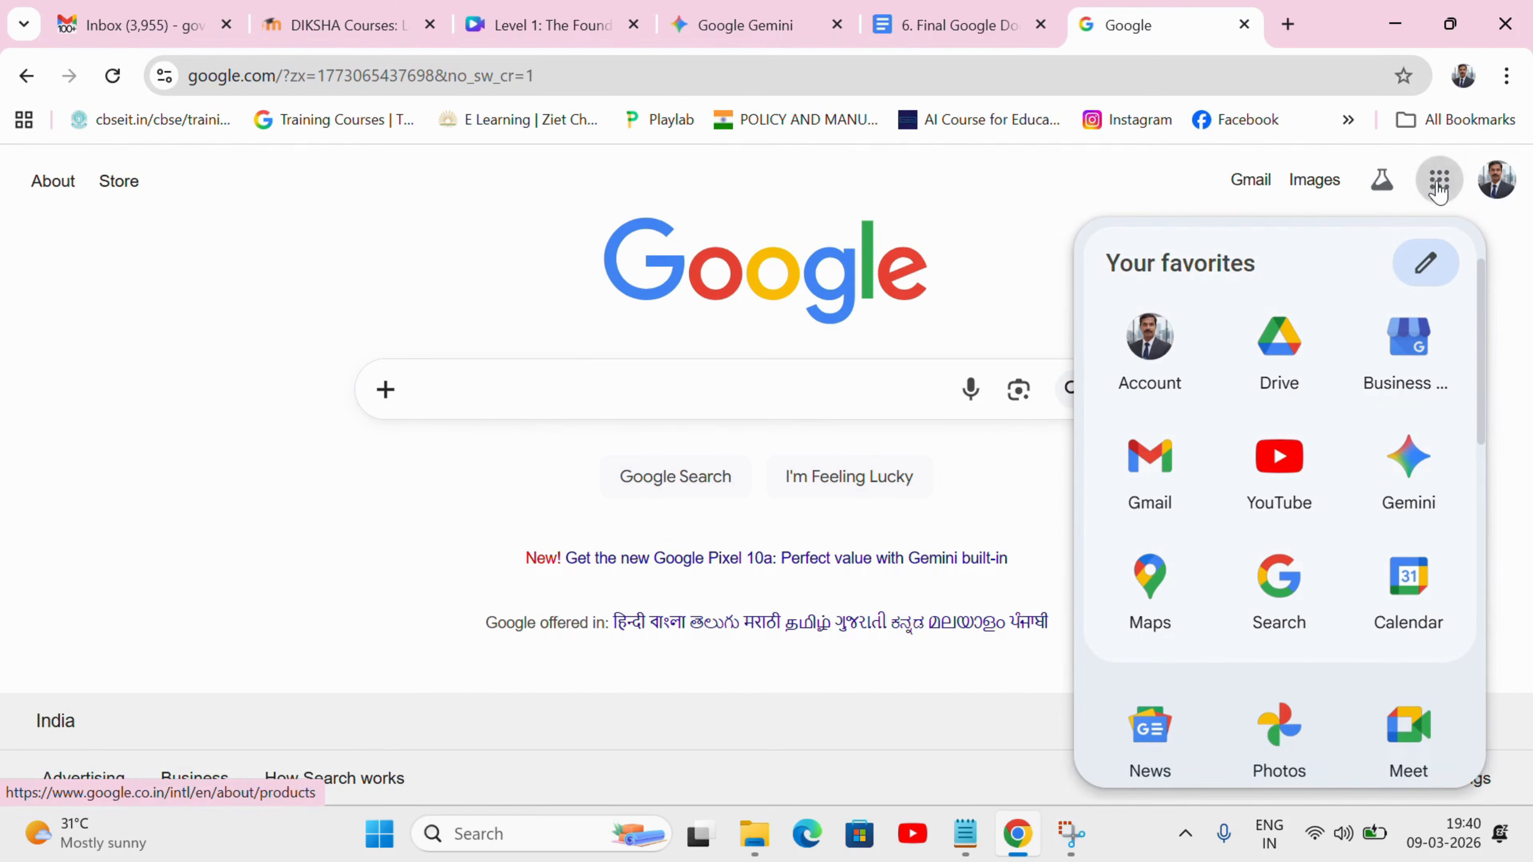
{"action": "left_click", "coordinate": [1280, 360]}
Step: Create a new blank Google Docs document by going to docs.new
{"action": "left_click", "coordinate": [977, 81]}
{"action": "type", "text": "dioc"}
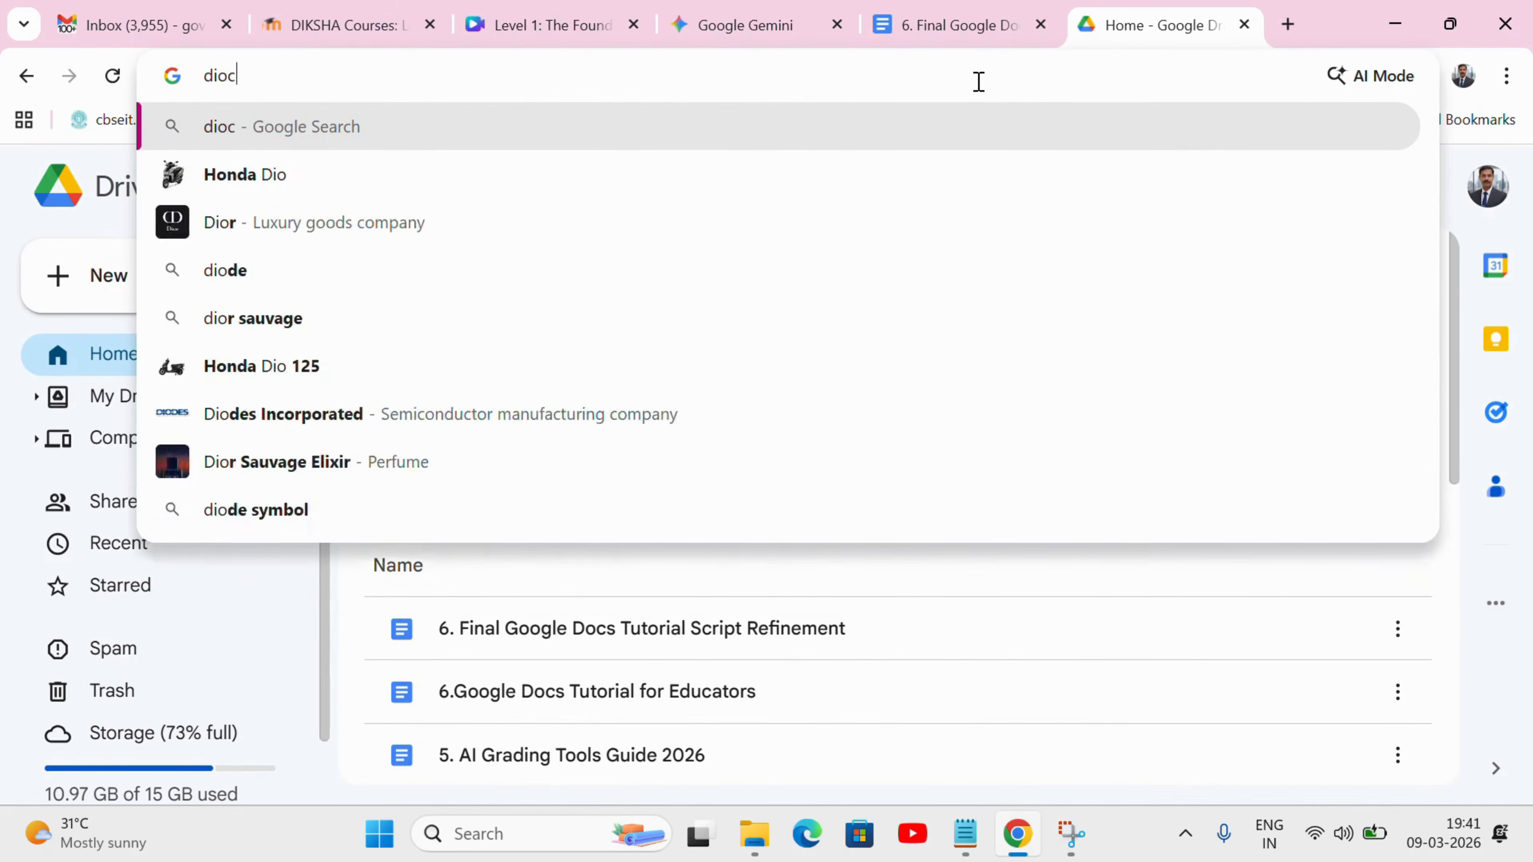
{"action": "key", "text": "BackSpace"}
{"action": "key", "text": "BackSpace"}
{"action": "type", "text": "o"}
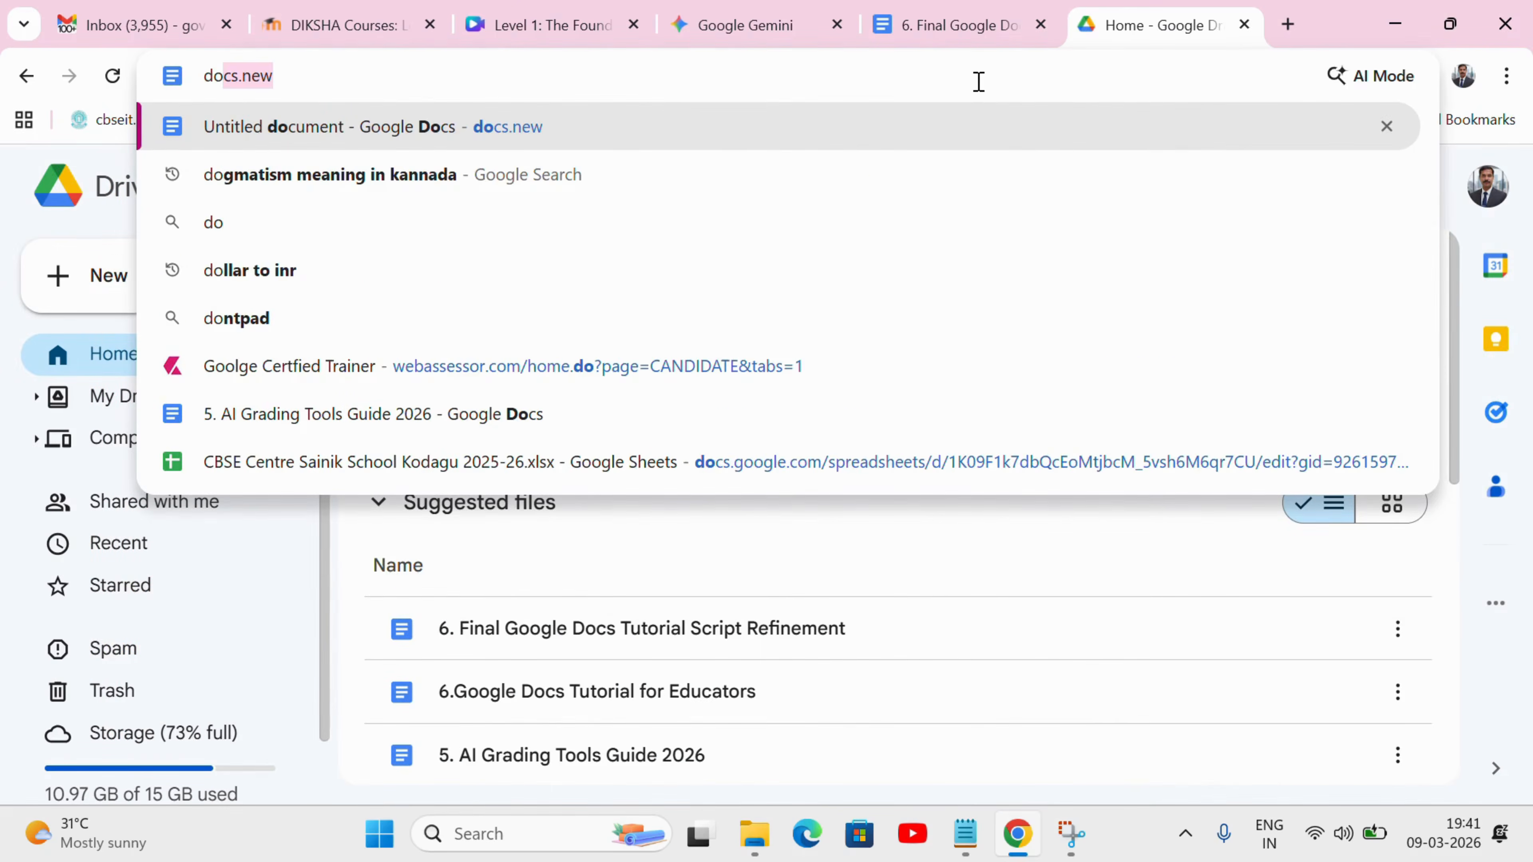
{"action": "type", "text": "cs.new"}
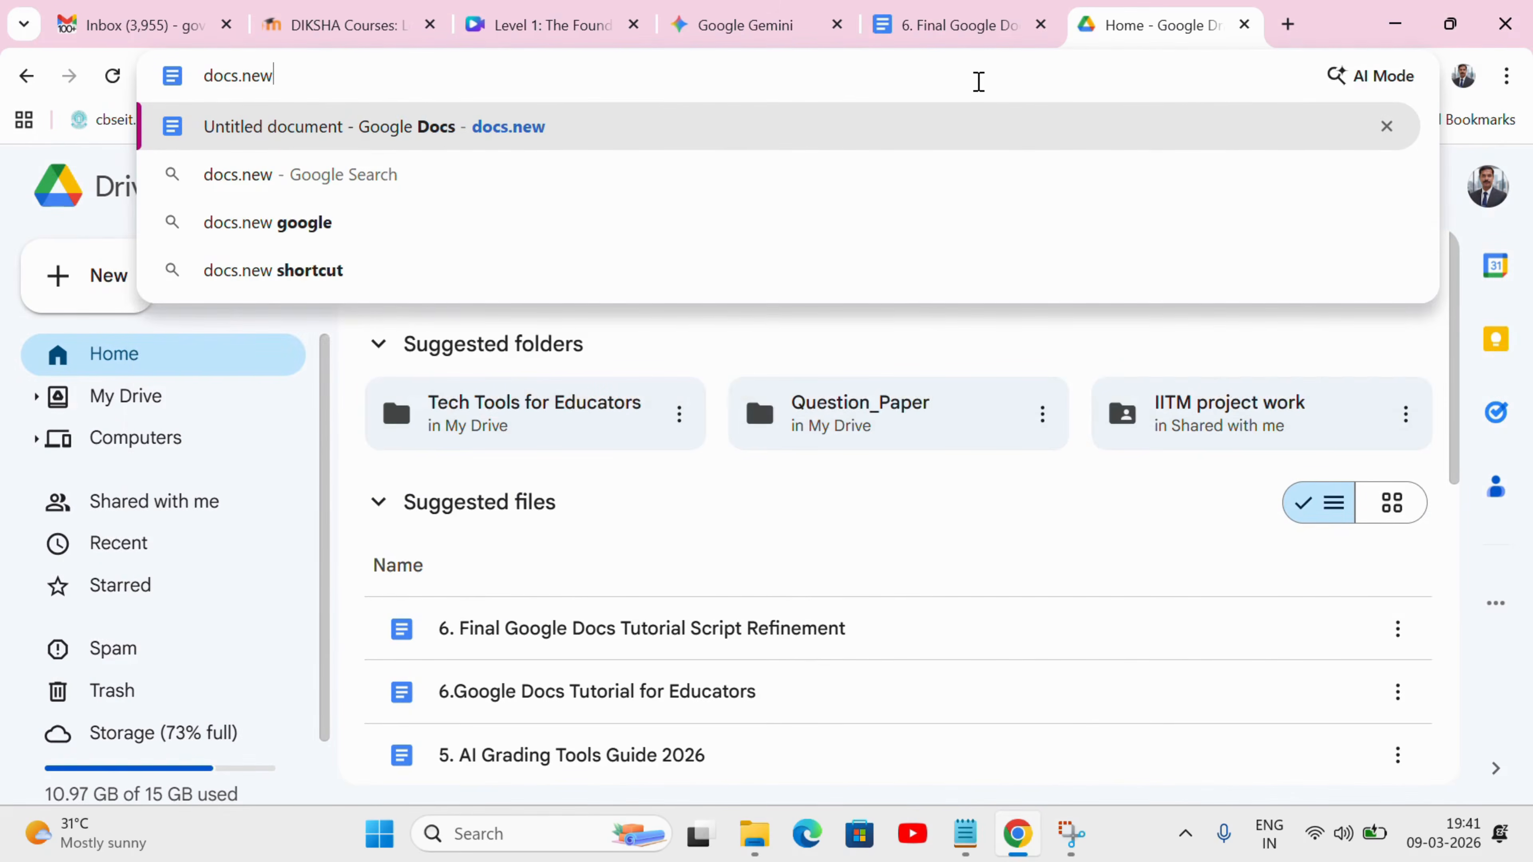
{"action": "key", "text": "Return"}
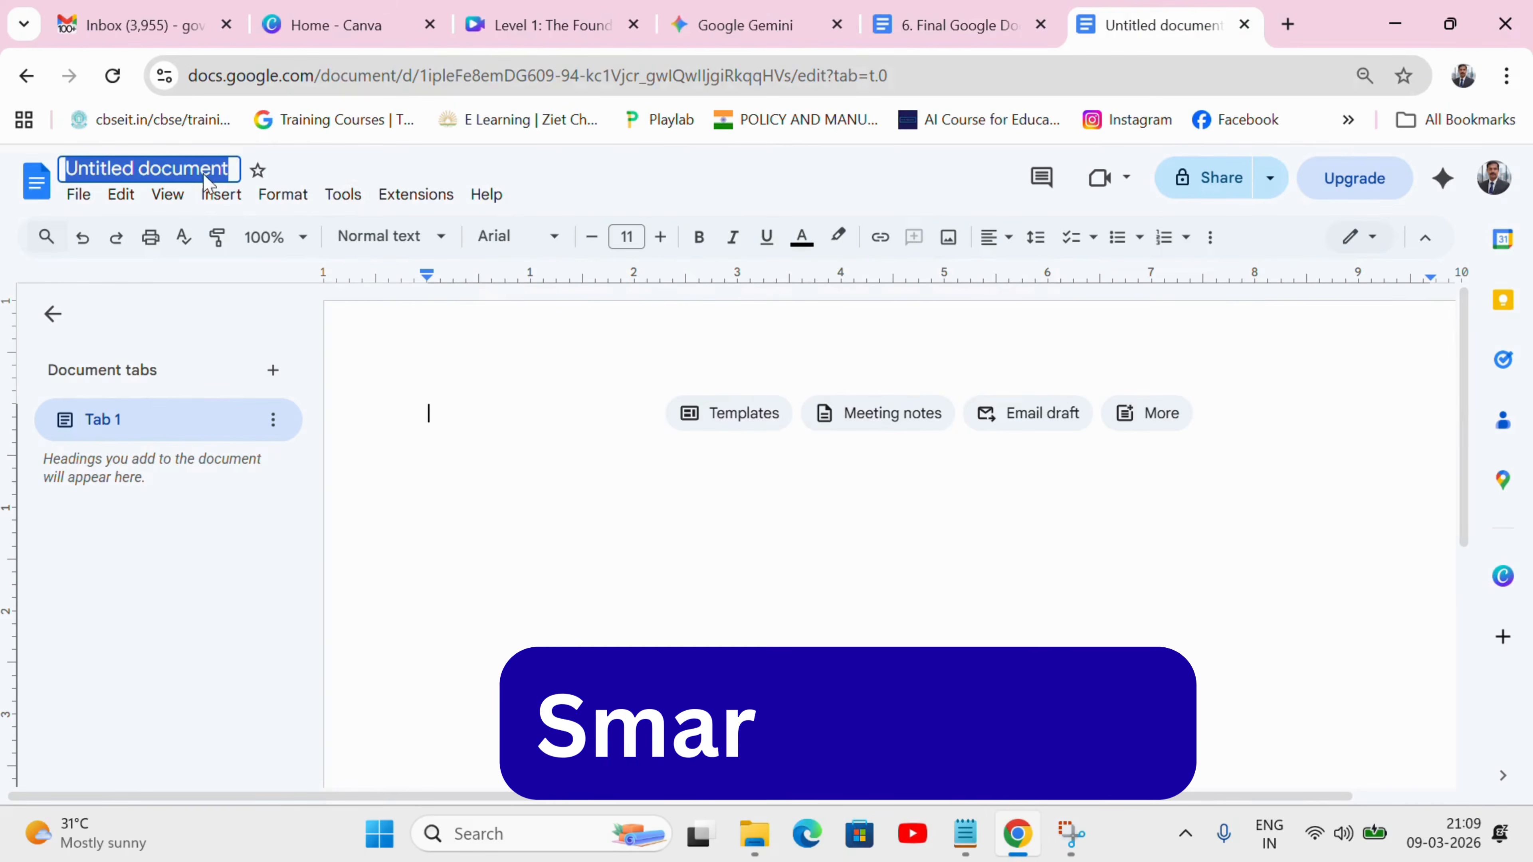
Step: Name the untitled document "Lesson plan"
{"action": "key", "text": "BackSpace"}
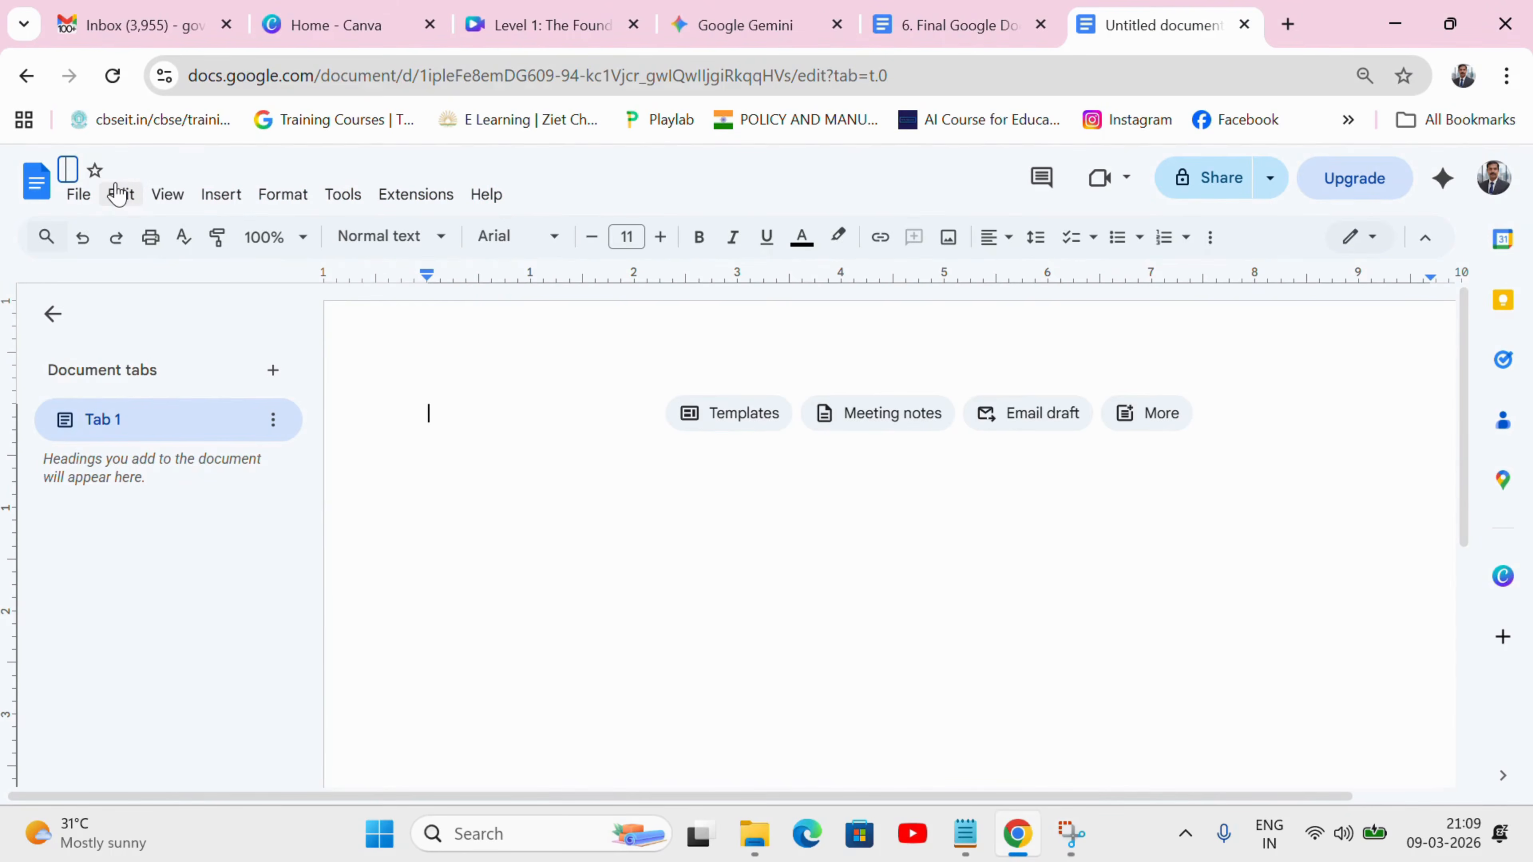
{"action": "type", "text": "Lesson "}
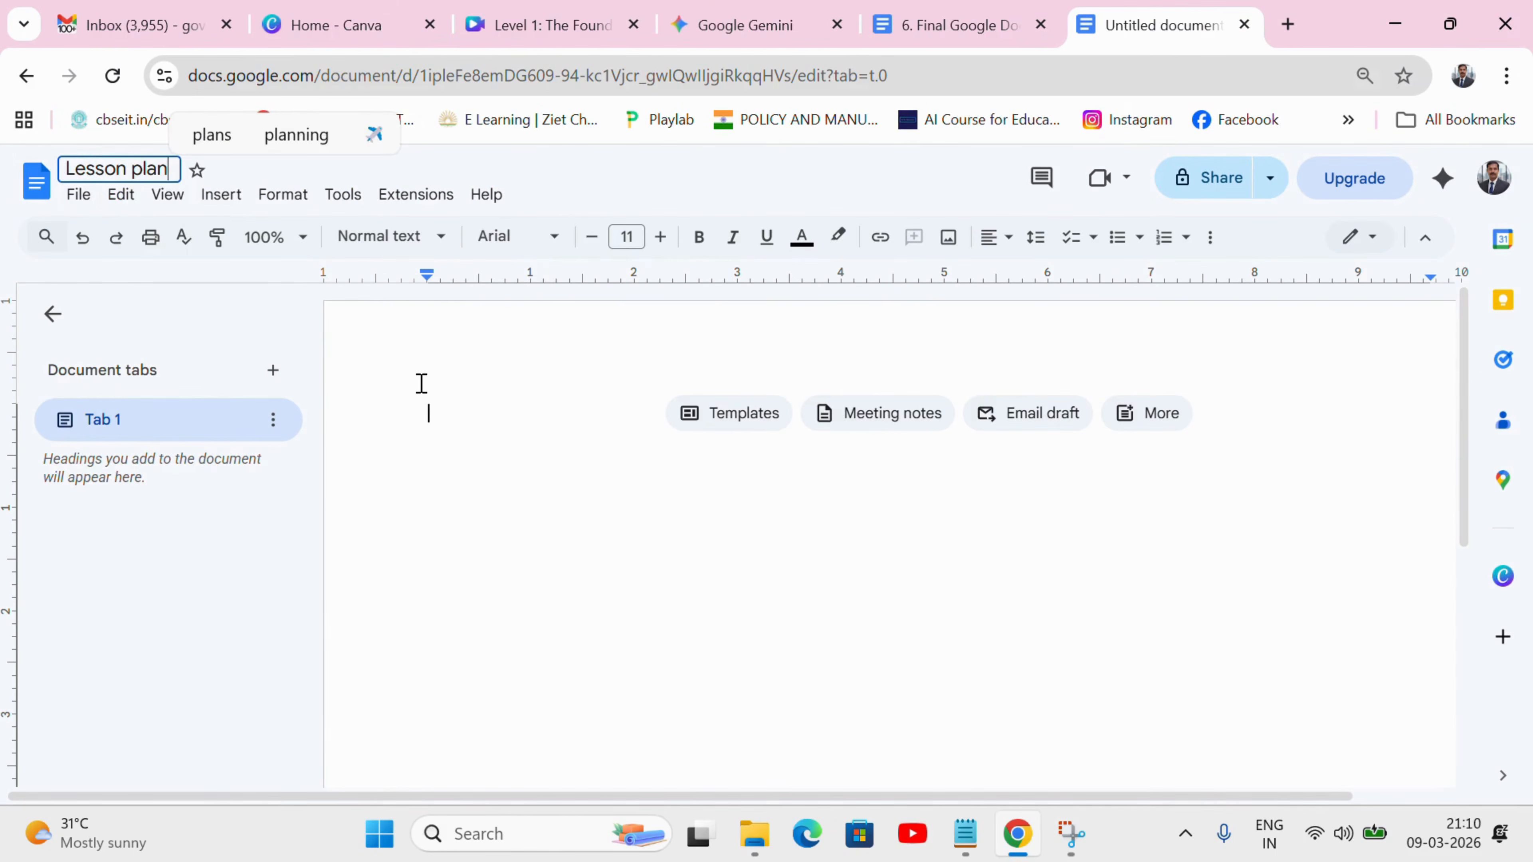
{"action": "type", "text": "plan"}
{"action": "key", "text": "Return"}
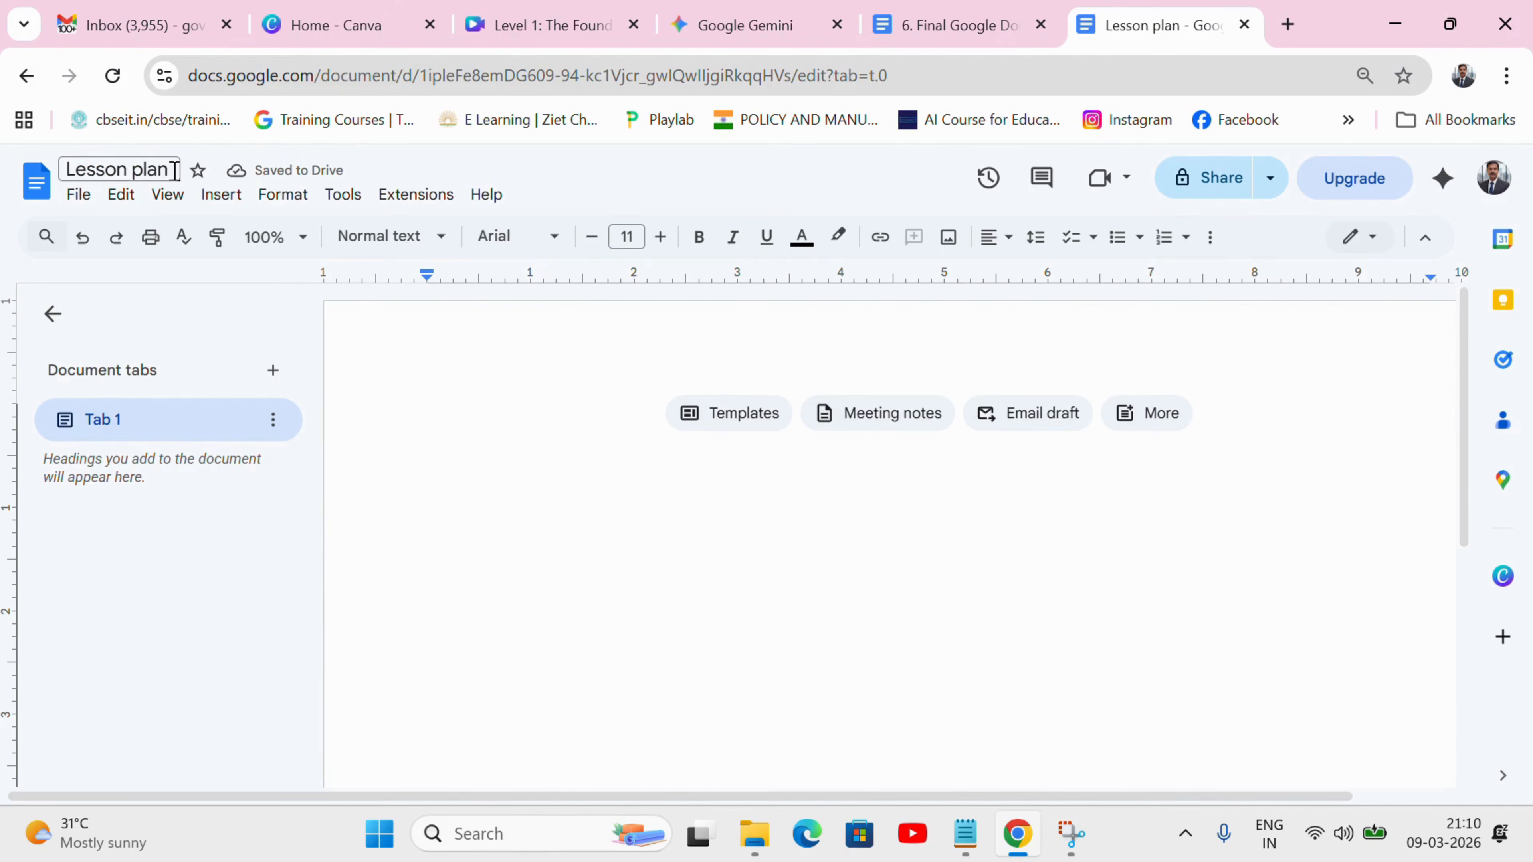
Step: Rename the document as "Biology_Photosynthesis_2026"
{"action": "left_click_drag", "start_coordinate": [175, 171], "coordinate": [19, 184]}
{"action": "type", "text": "Biology_Ph"}
{"action": "type", "text": "oto"}
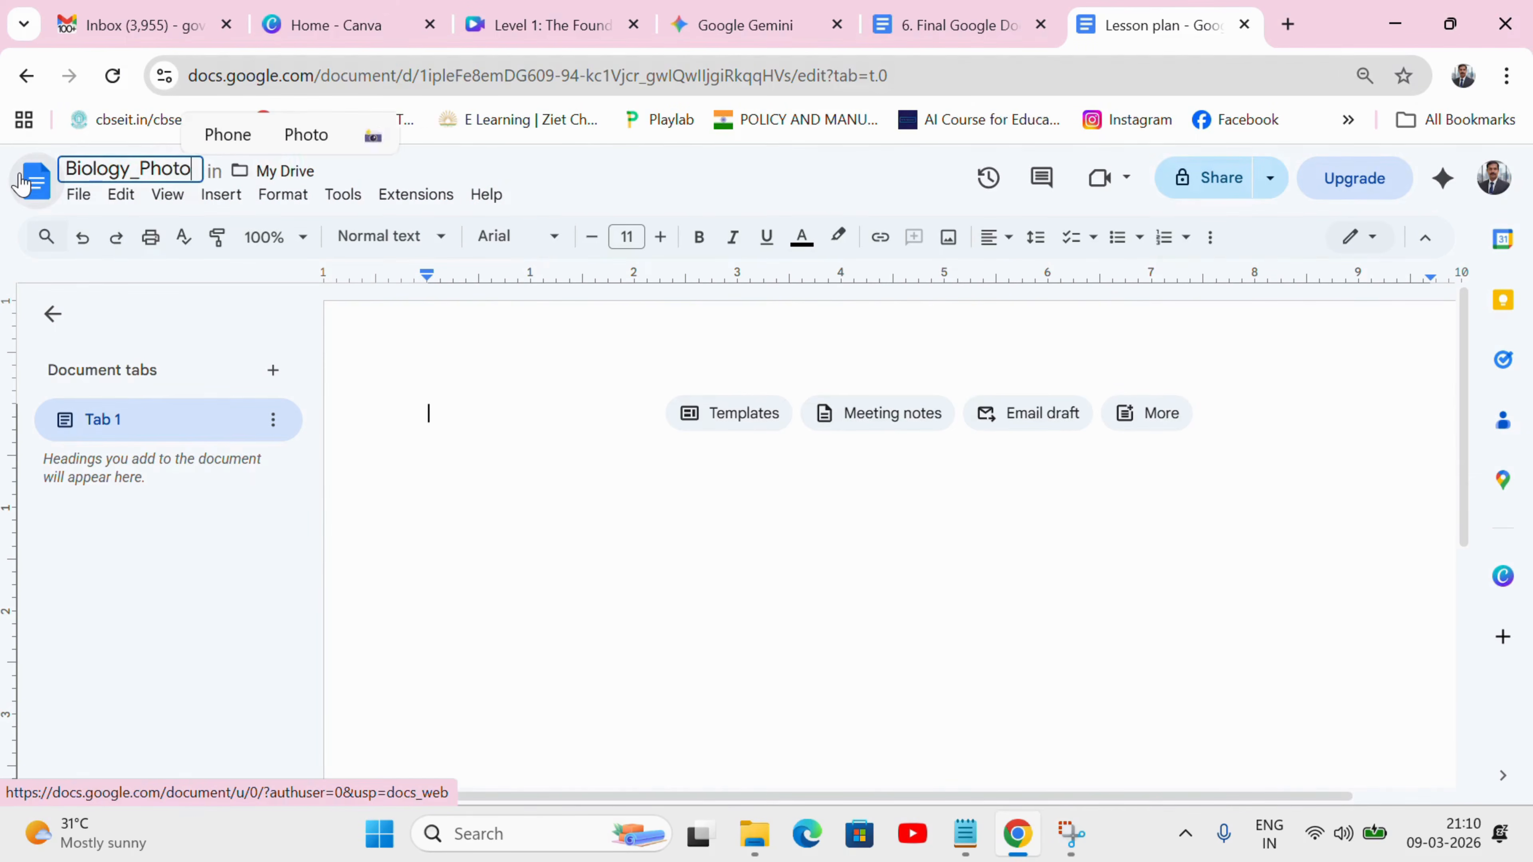
{"action": "type", "text": "synthesis_2026"}
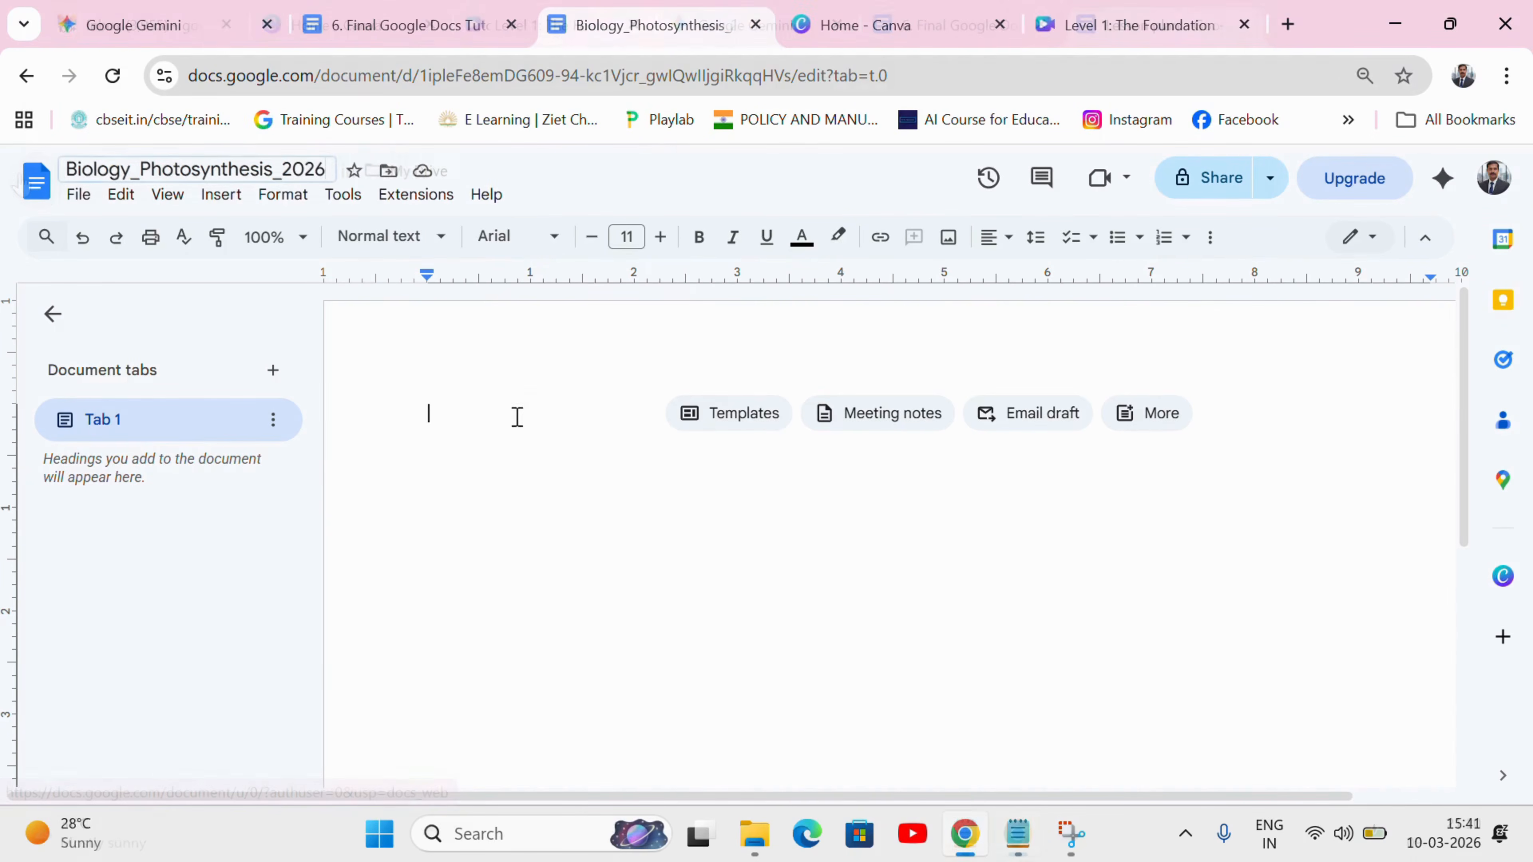
{"action": "key", "text": "Return"}
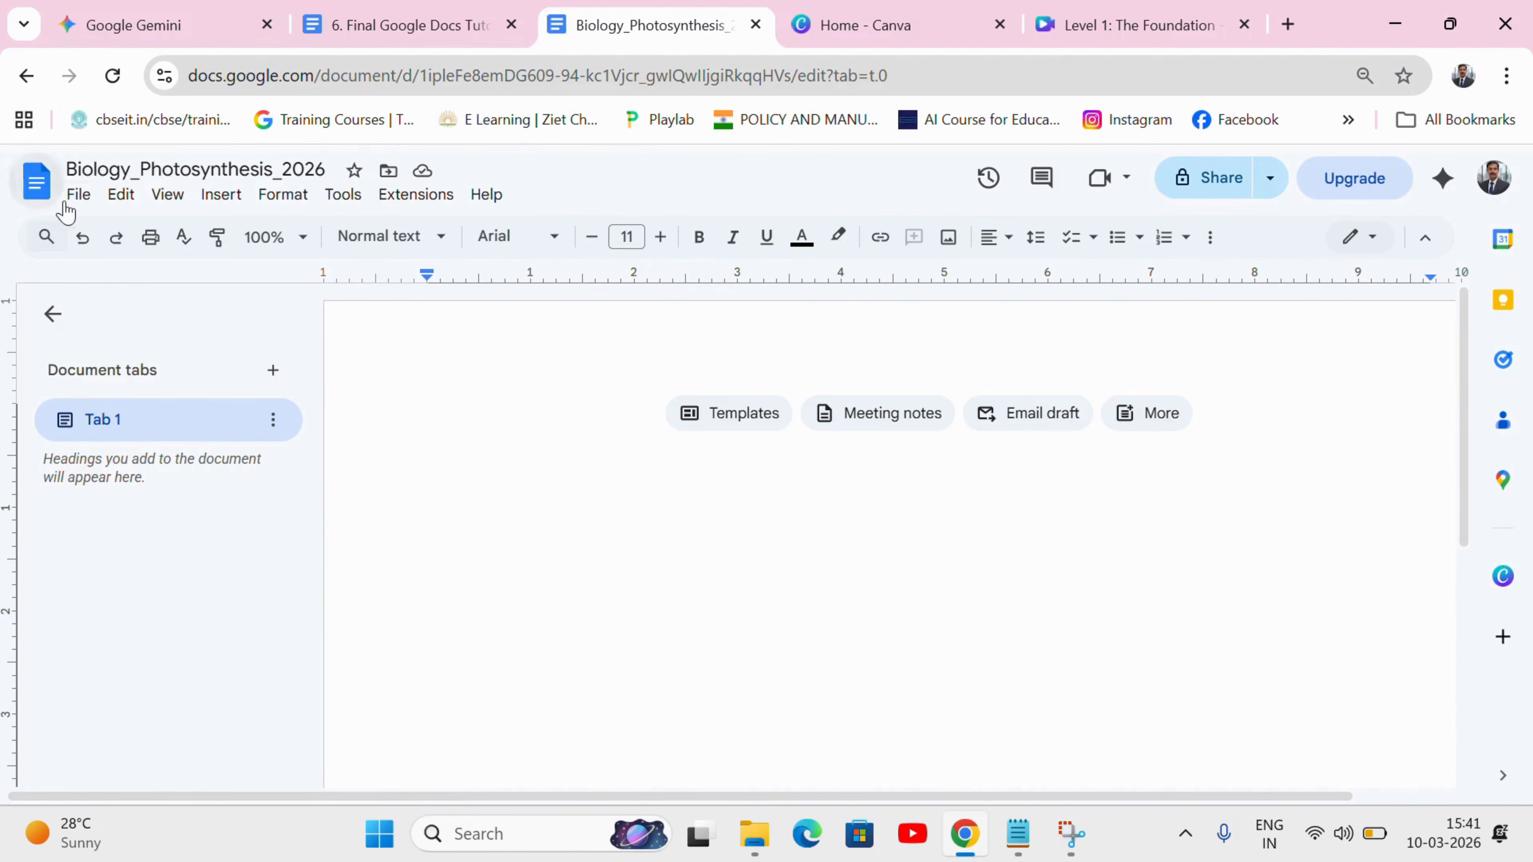
Step: Set the document to the pageless format with a light blue background color
{"action": "left_click", "coordinate": [78, 195]}
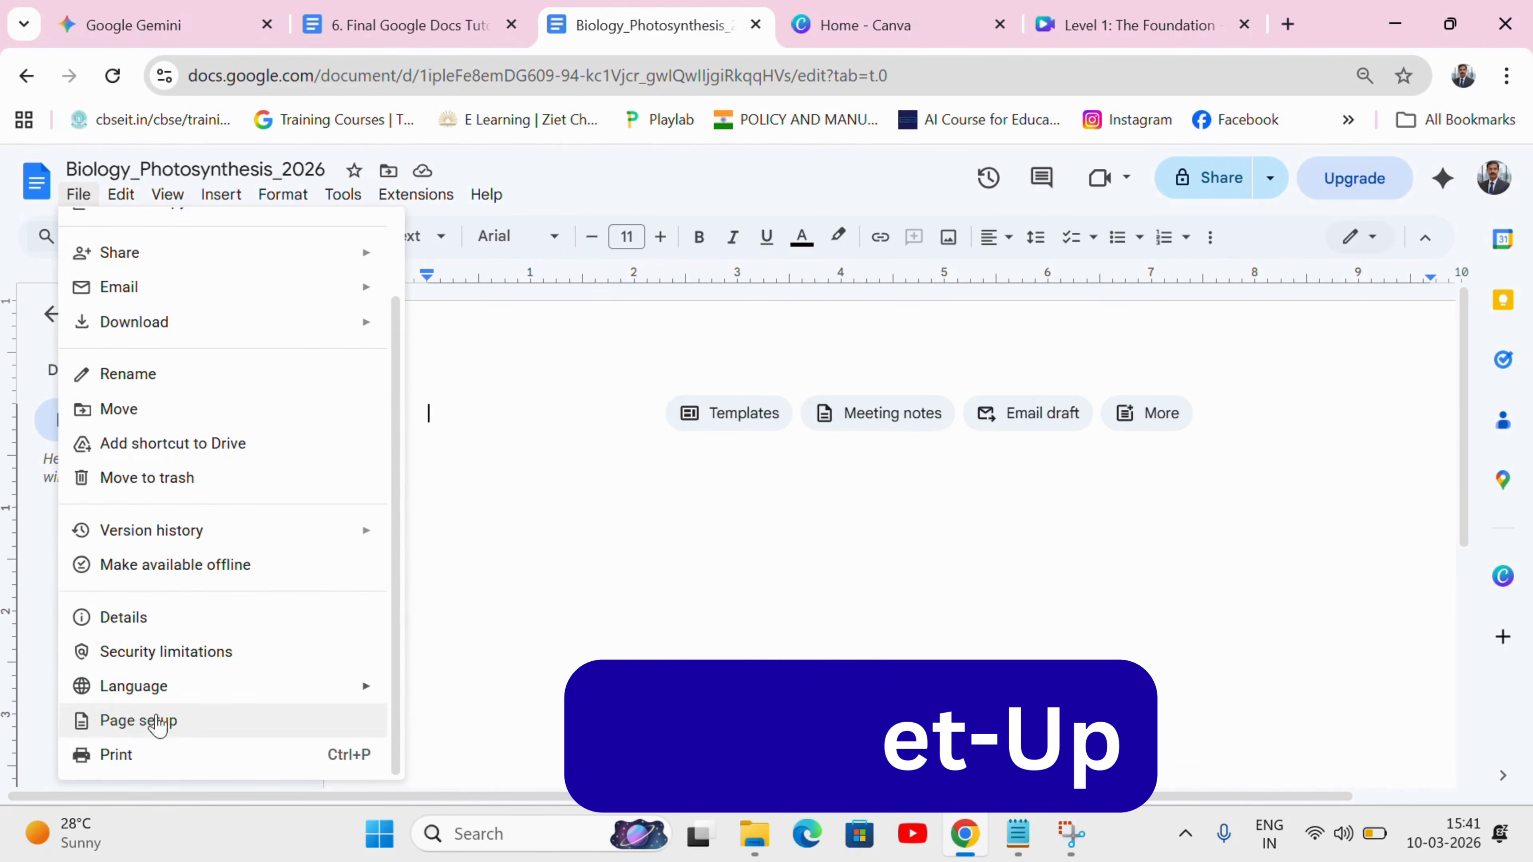
{"action": "left_click", "coordinate": [154, 722]}
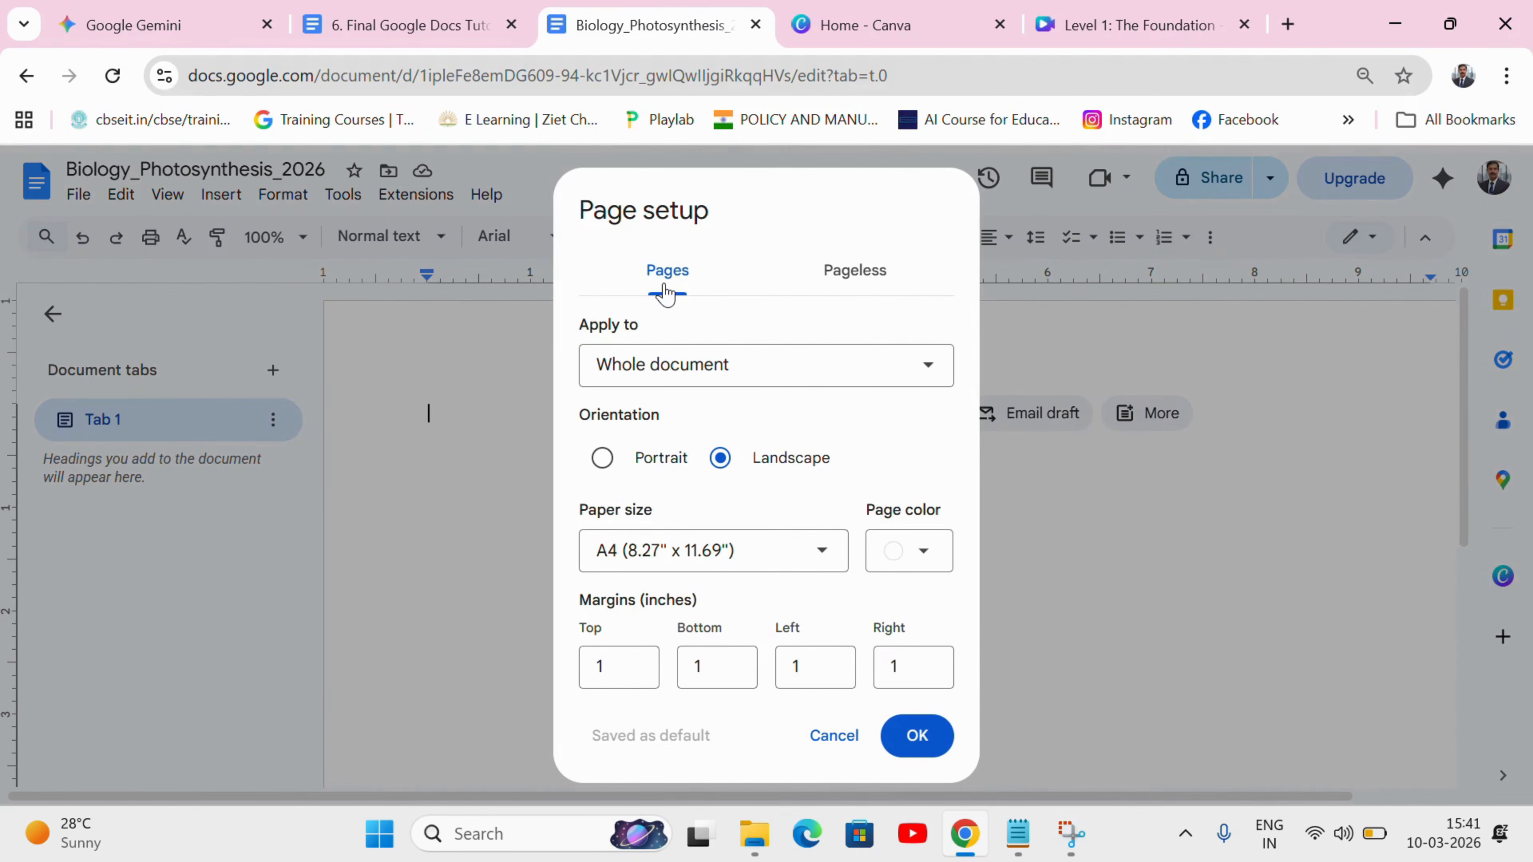
{"action": "left_click", "coordinate": [865, 273]}
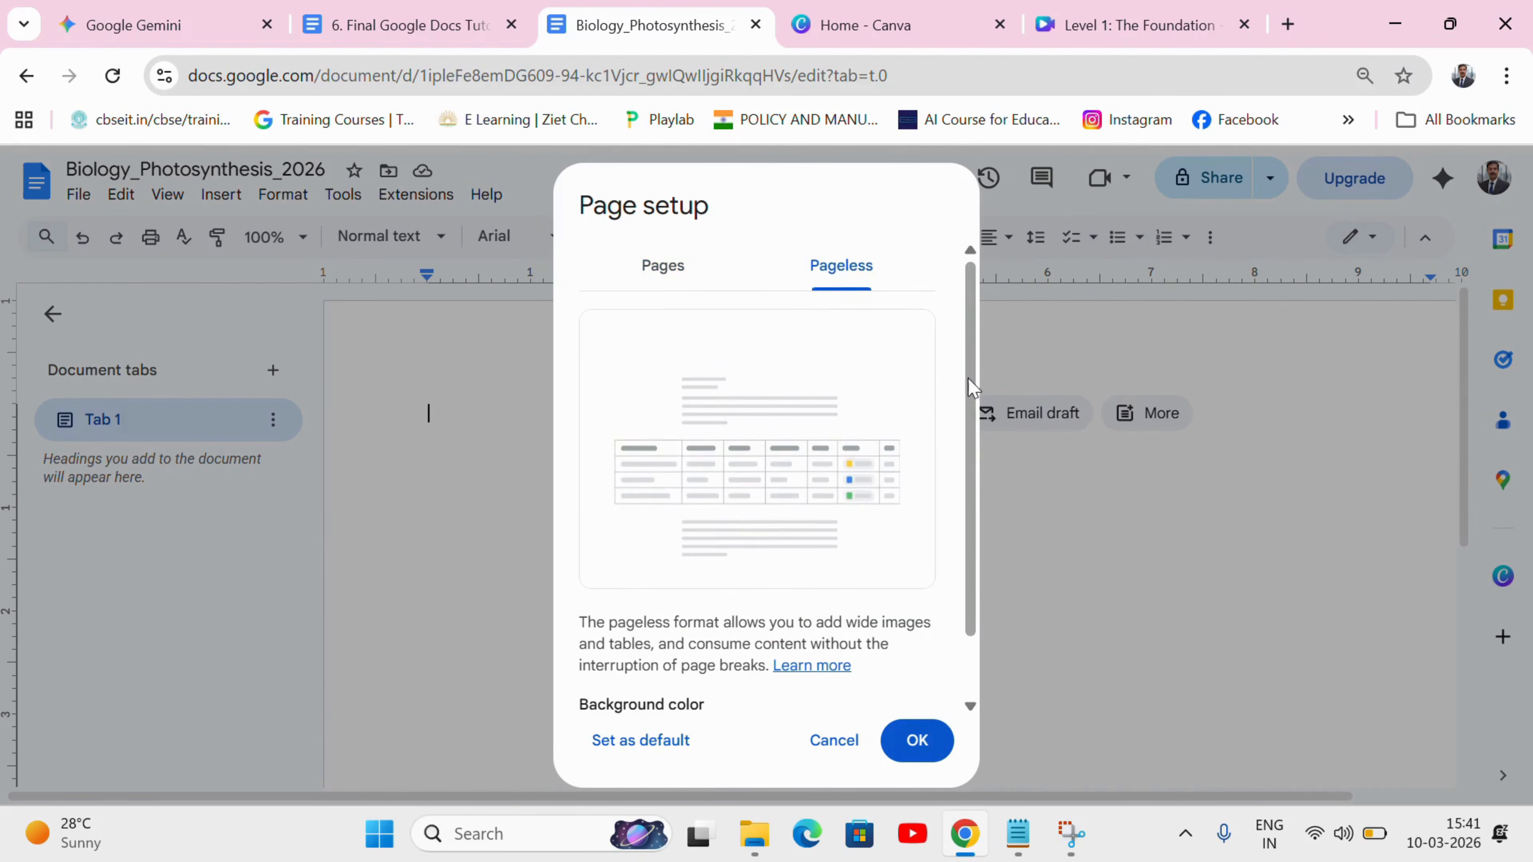
{"action": "scroll", "coordinate": [975, 459], "scroll_direction": "down", "scroll_amount": 2}
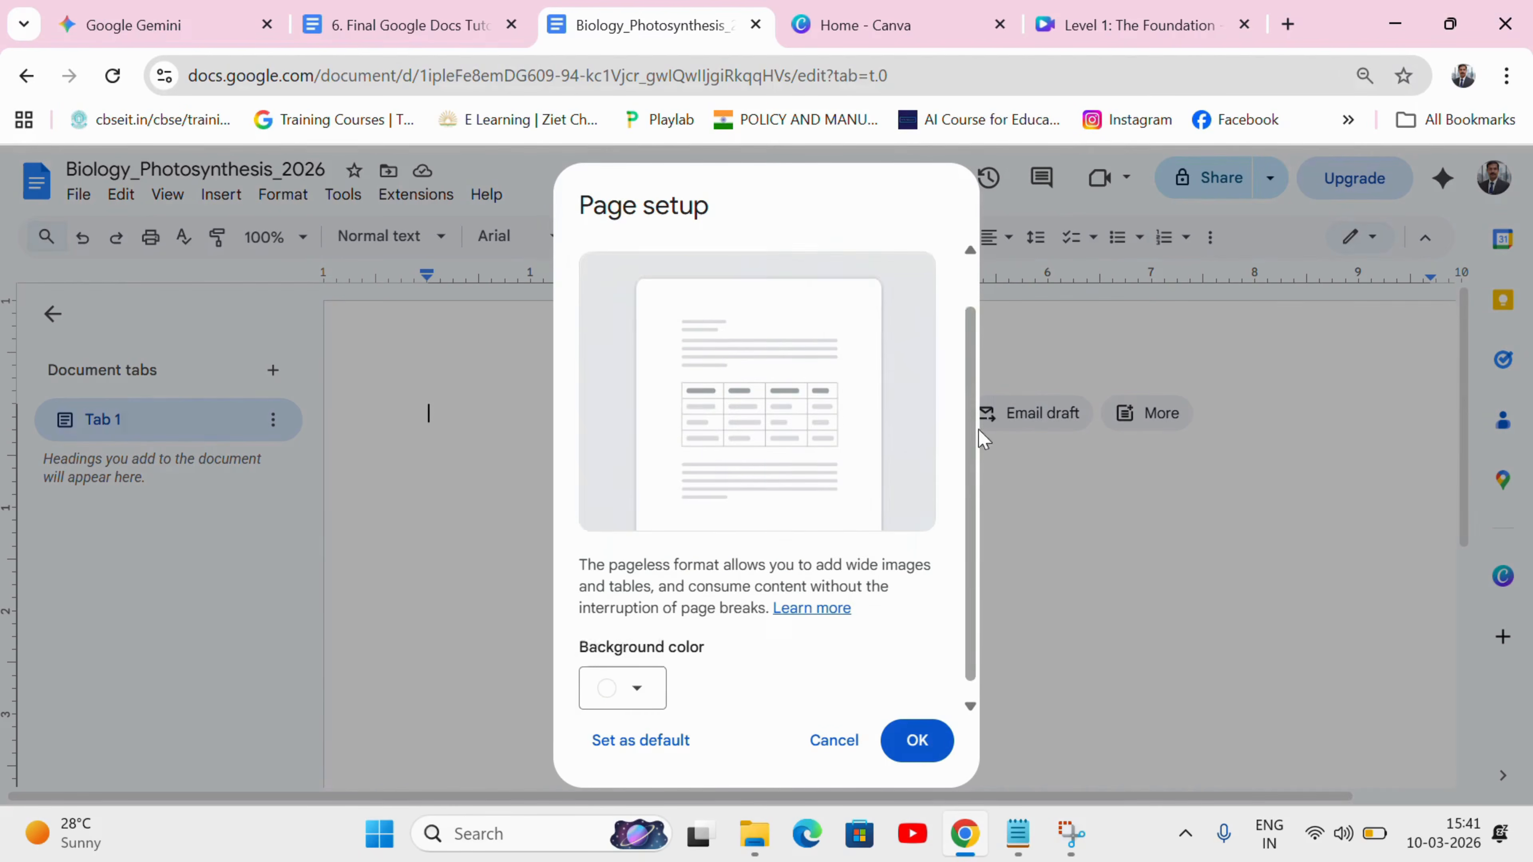
{"action": "left_click", "coordinate": [634, 676]}
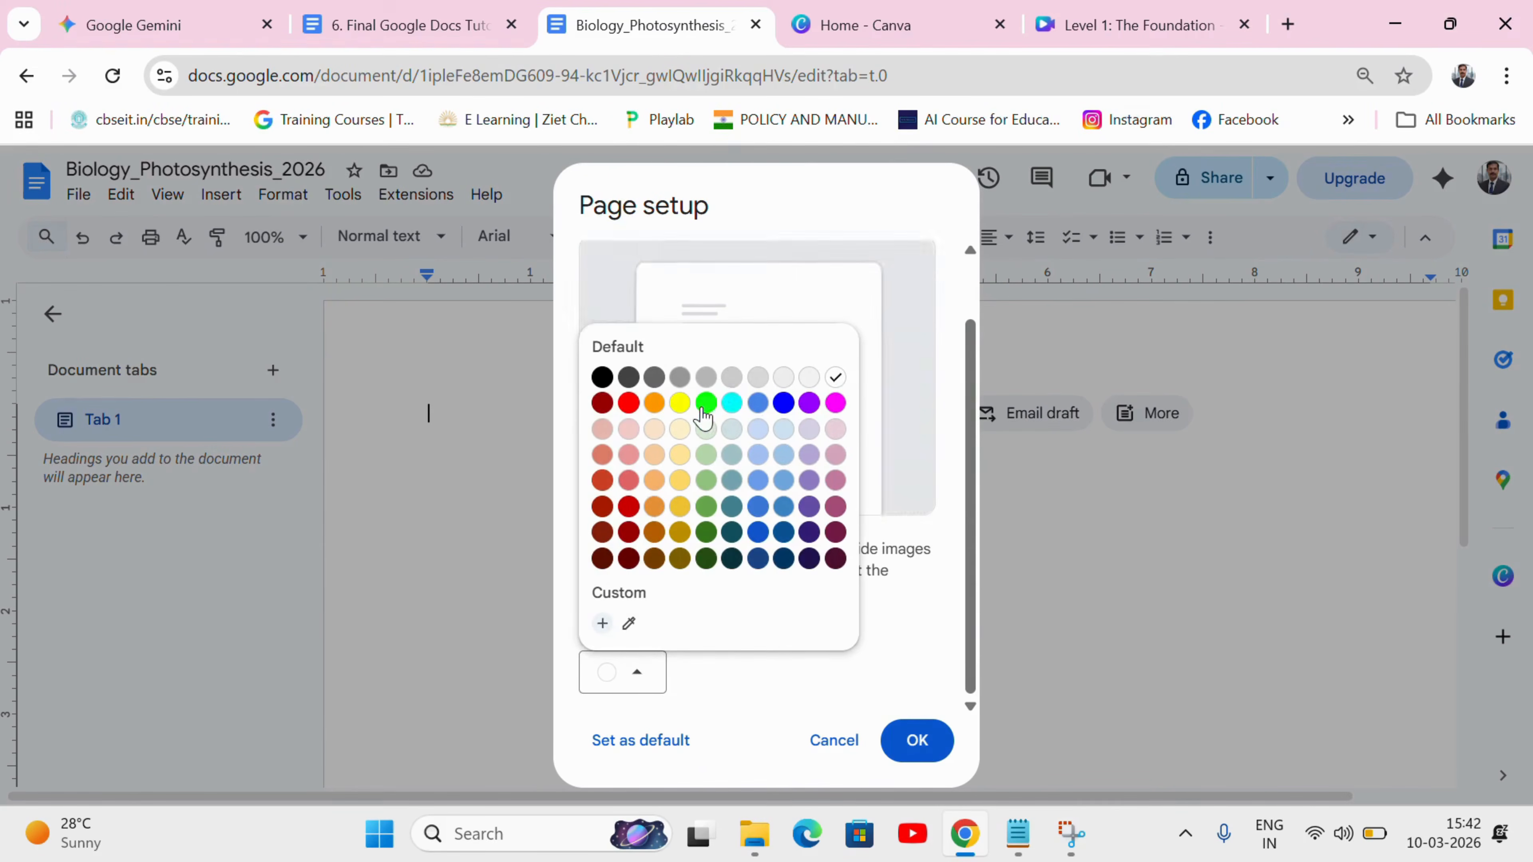
{"action": "left_click", "coordinate": [758, 429]}
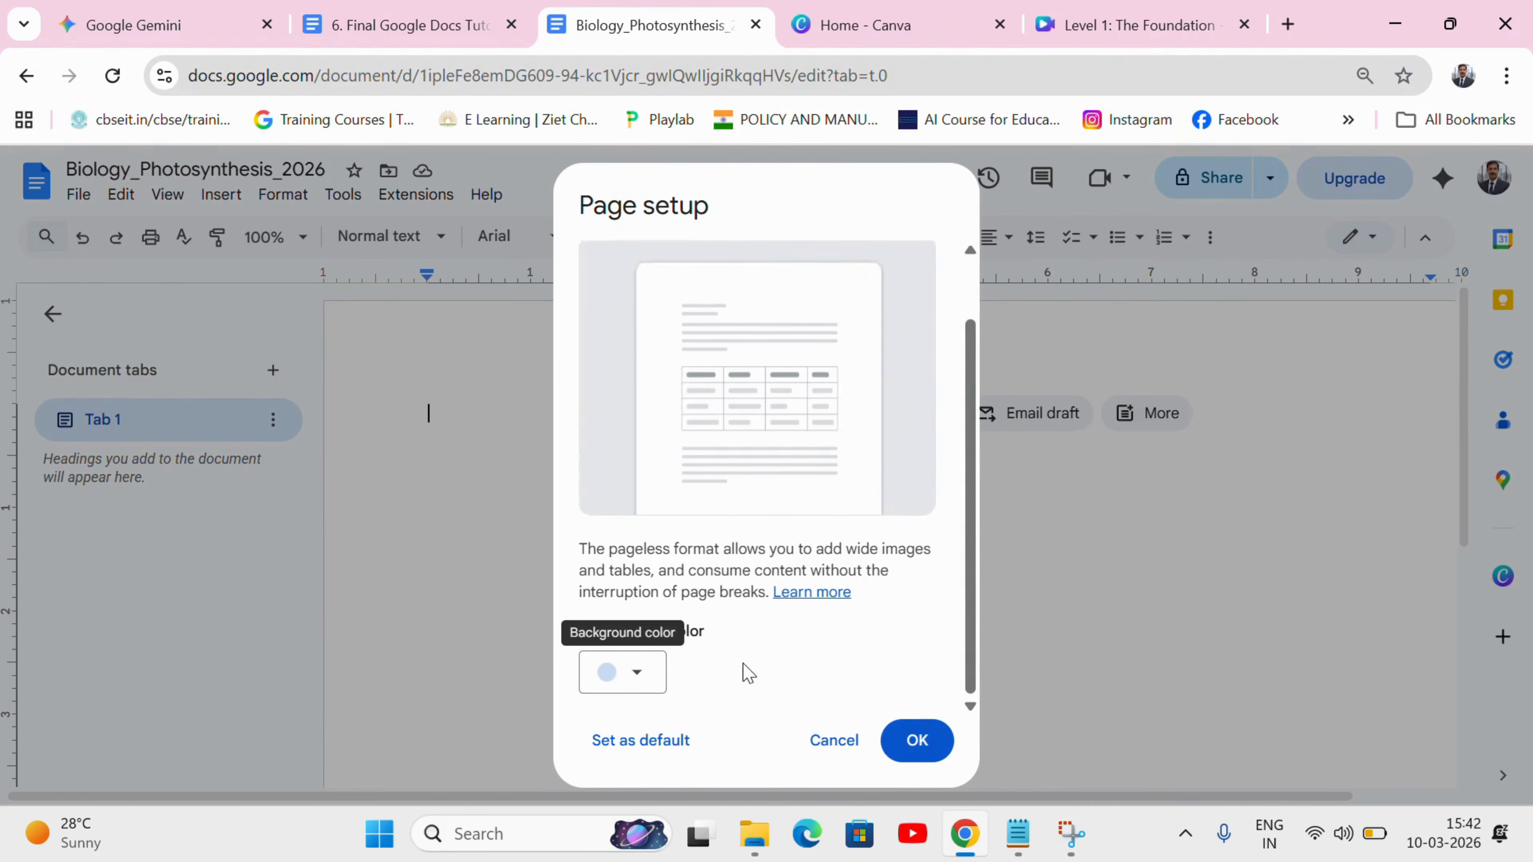
{"action": "left_click", "coordinate": [915, 742]}
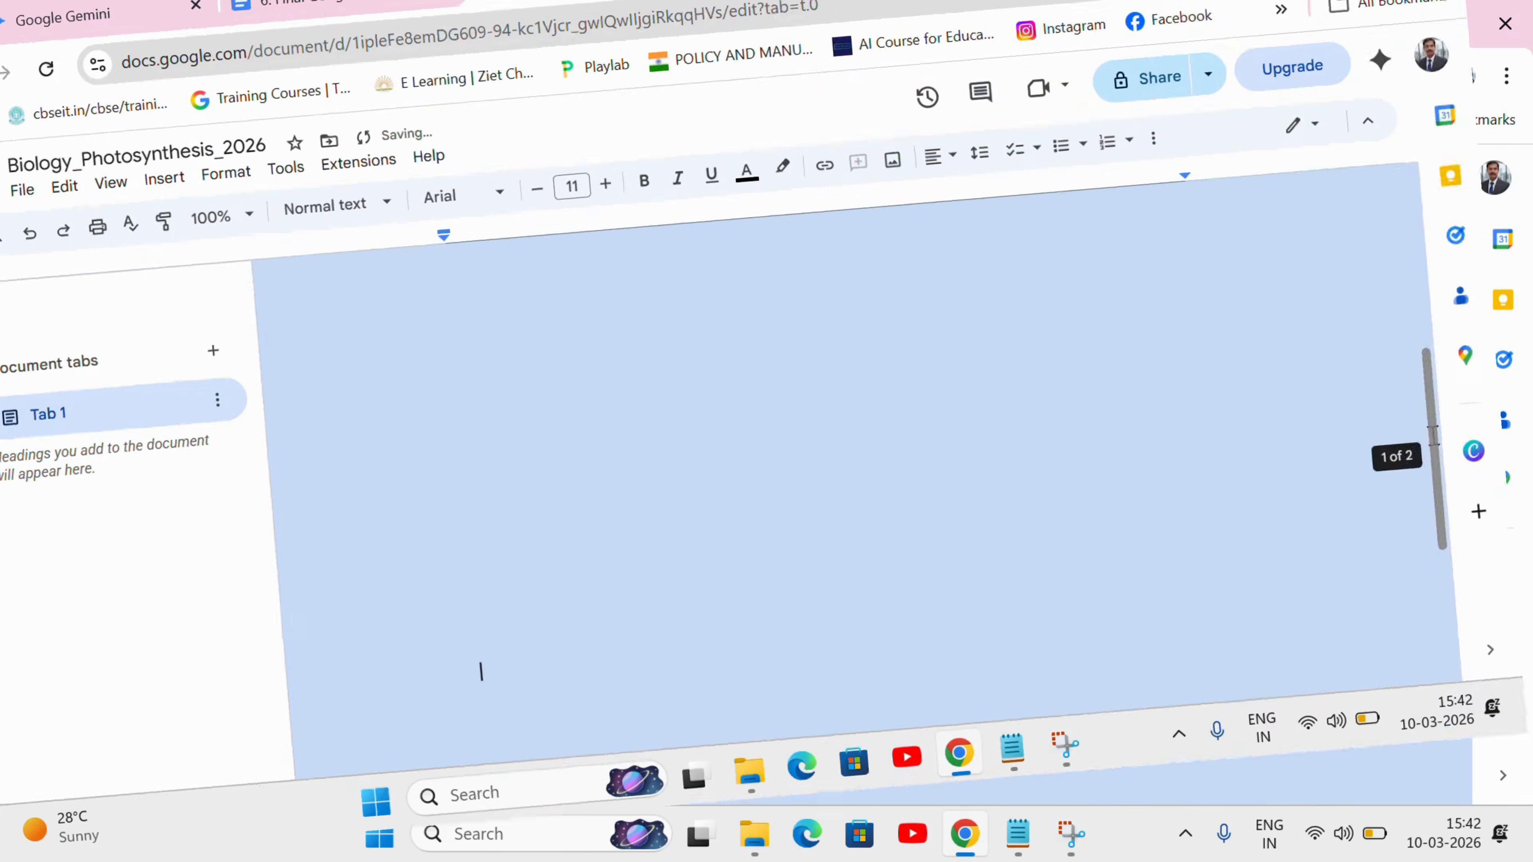
Step: Insert eight blank lines at the cursor in the light blue document's body
{"action": "left_click_drag", "start_coordinate": [1468, 564], "coordinate": [1428, 377]}
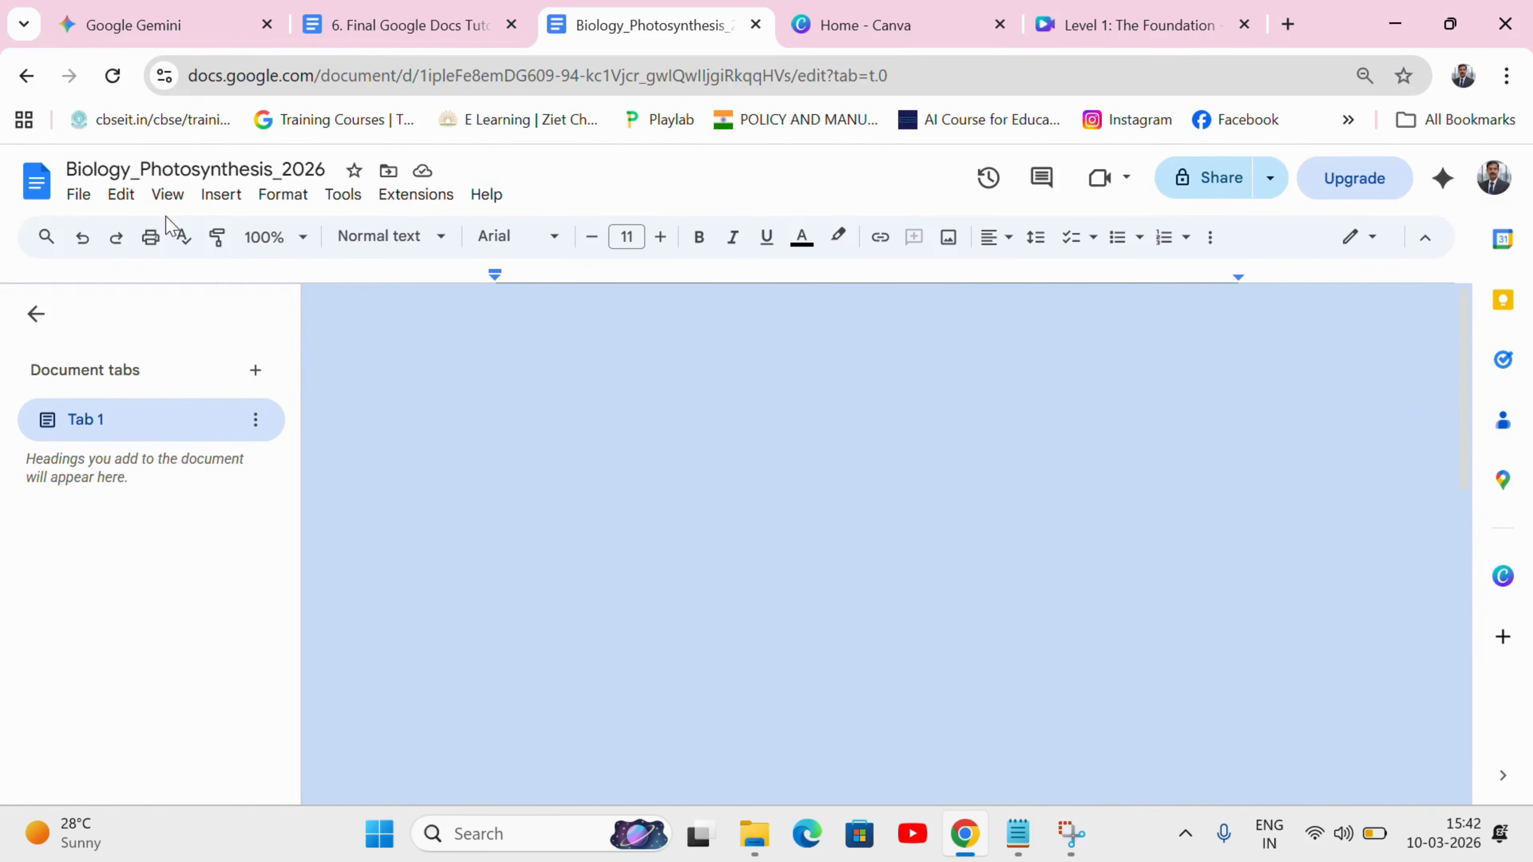
{"action": "left_click_drag", "start_coordinate": [1462, 361], "coordinate": [1477, 616]}
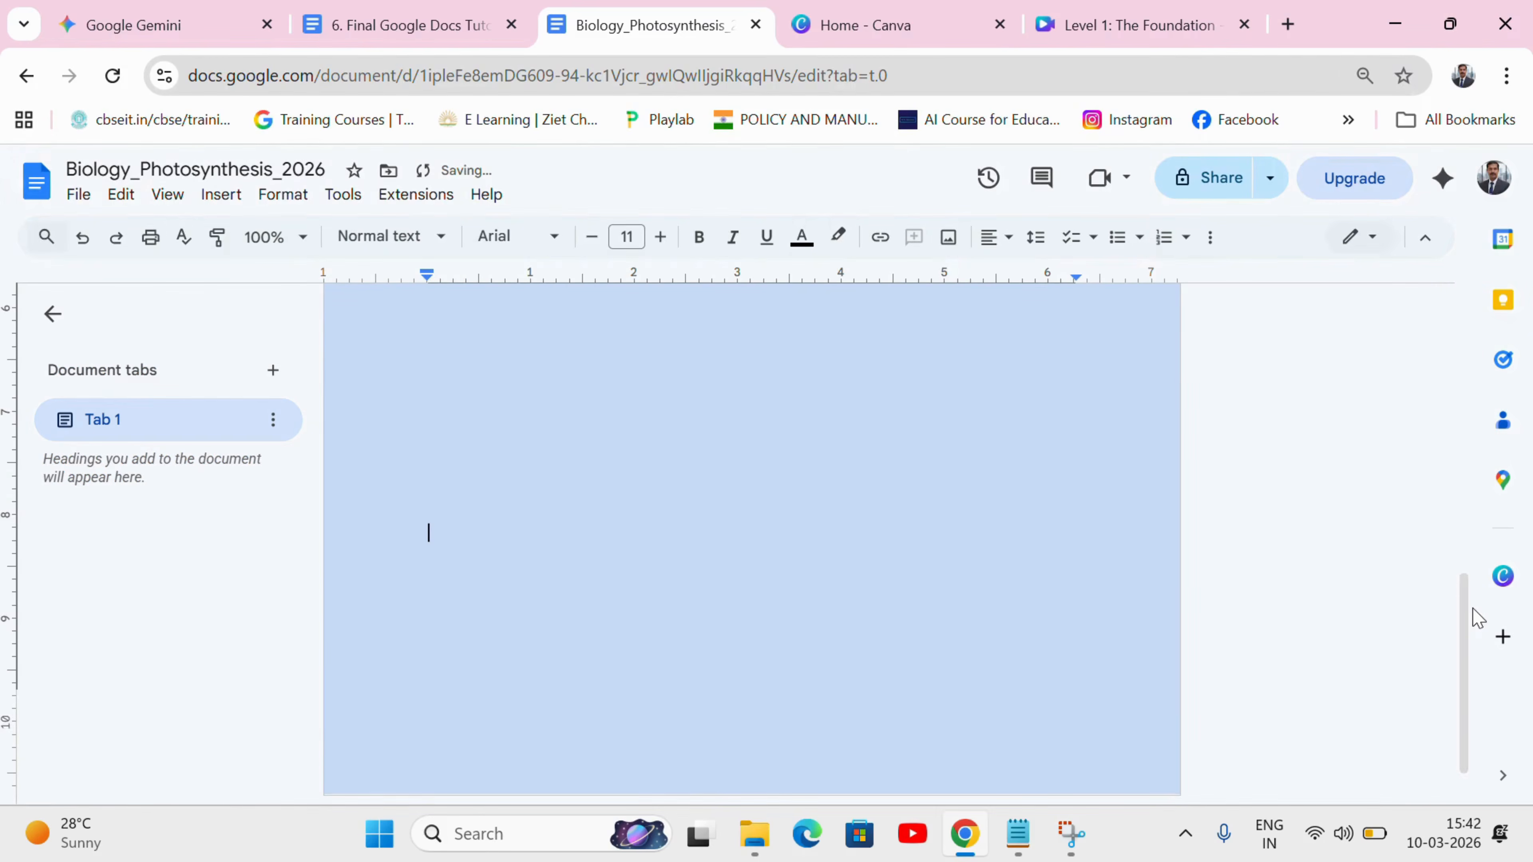
{"action": "key", "text": "Return"}
{"action": "key", "text": "Return"}
{"action": "key", "text": "Return"}
{"action": "key", "text": "Return"}
{"action": "key", "text": "Return"}
{"action": "key", "text": "Return"}
{"action": "key", "text": "Return"}
{"action": "key", "text": "Return"}
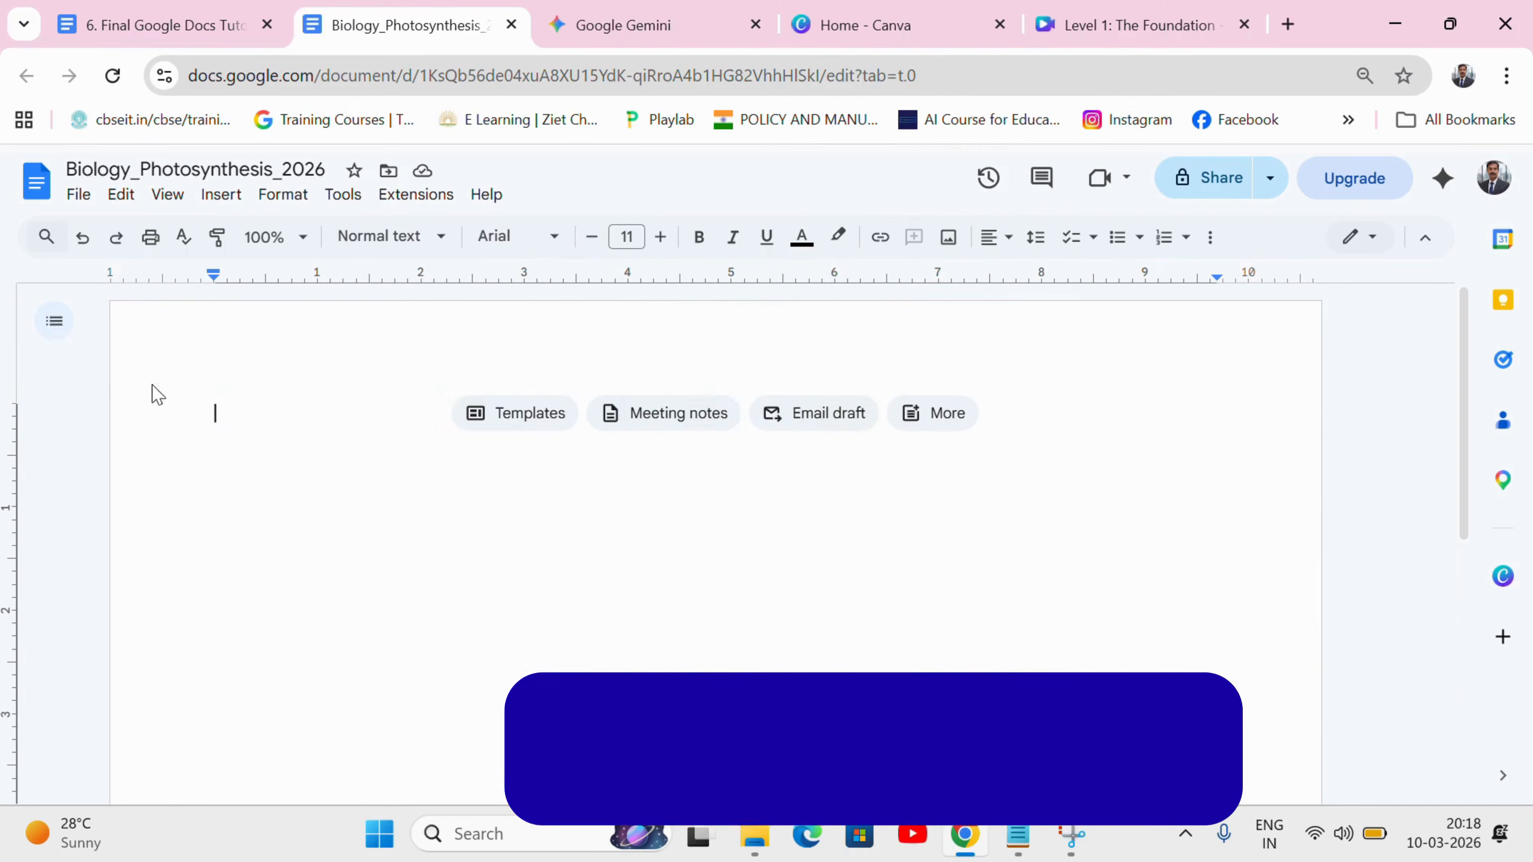
Step: Show the document's tabs and outlines and rename Tab 1 to "Chapters"
{"action": "left_click", "coordinate": [52, 320]}
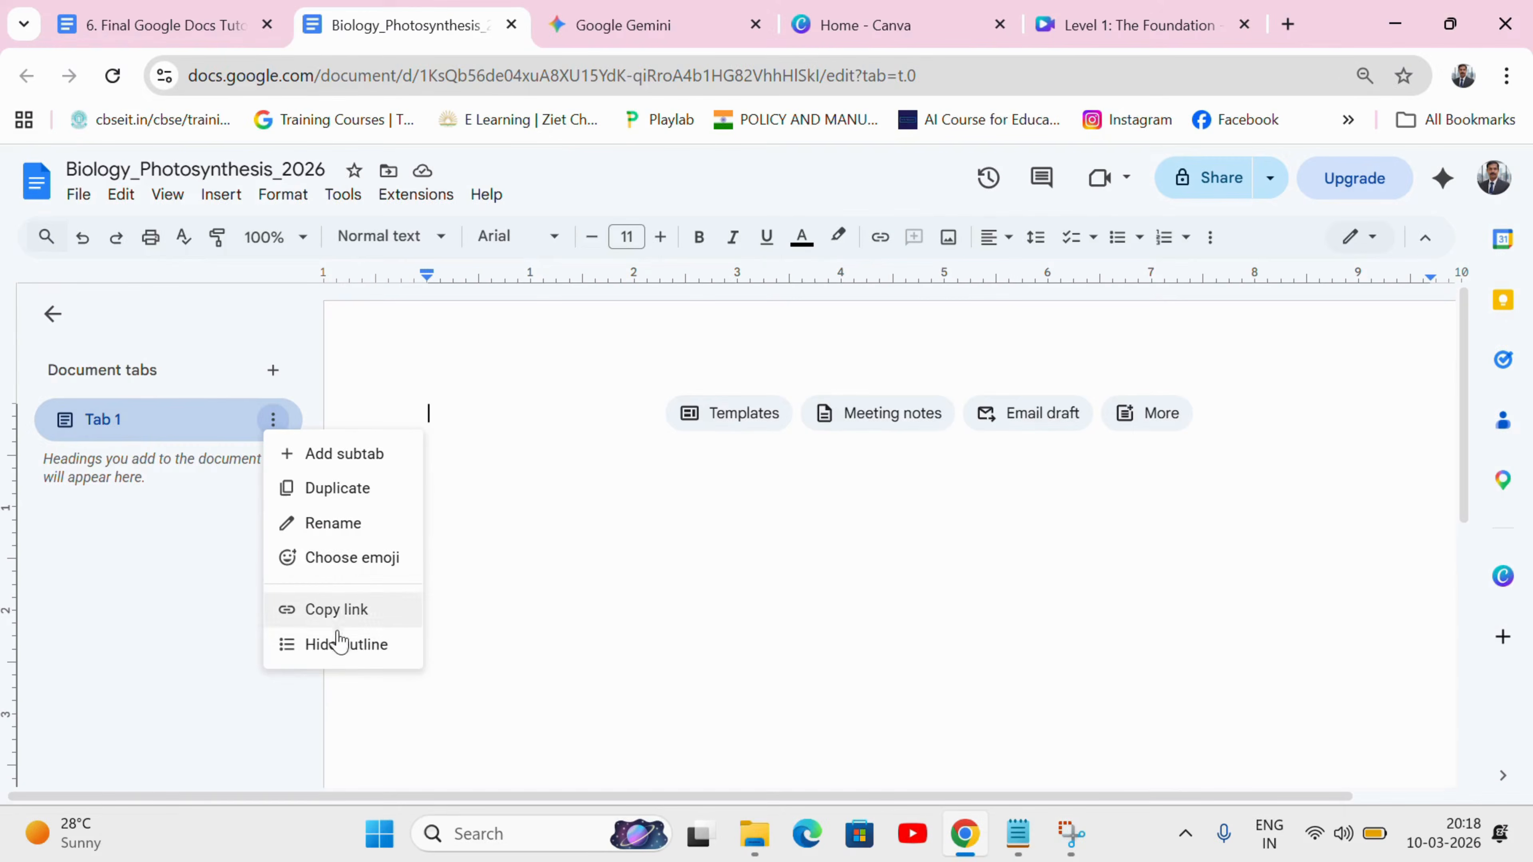
{"action": "left_click", "coordinate": [335, 646]}
{"action": "left_click", "coordinate": [360, 531]}
{"action": "type", "text": "Chapt"}
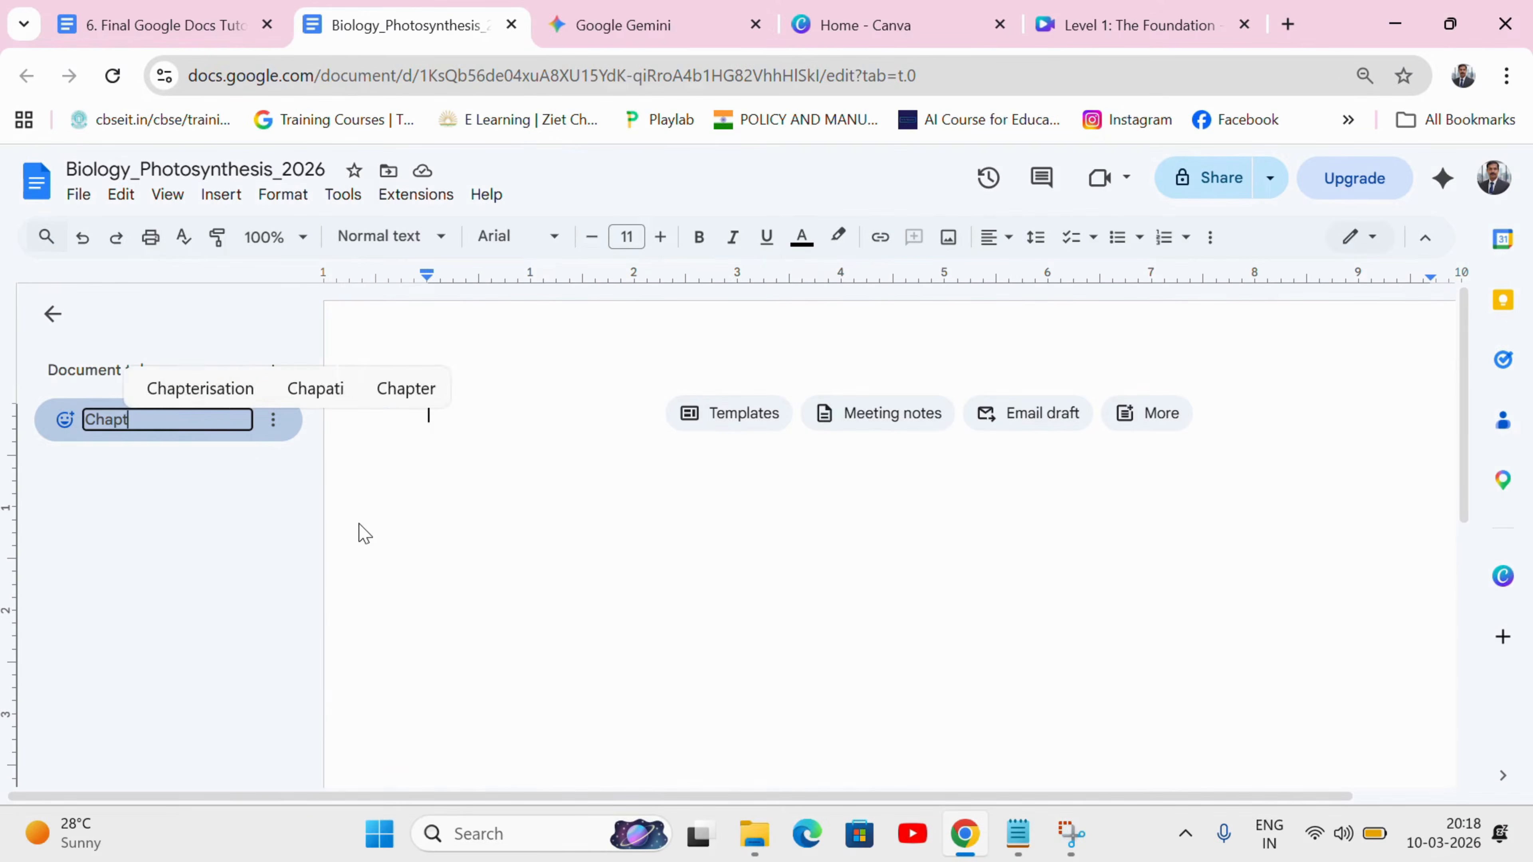
{"action": "type", "text": "ers"}
Step: Add two subtabs under Chapters, named "Chapter 1: The Basics'" and "Chapter 2: Deep Dive"
{"action": "left_click", "coordinate": [273, 422]}
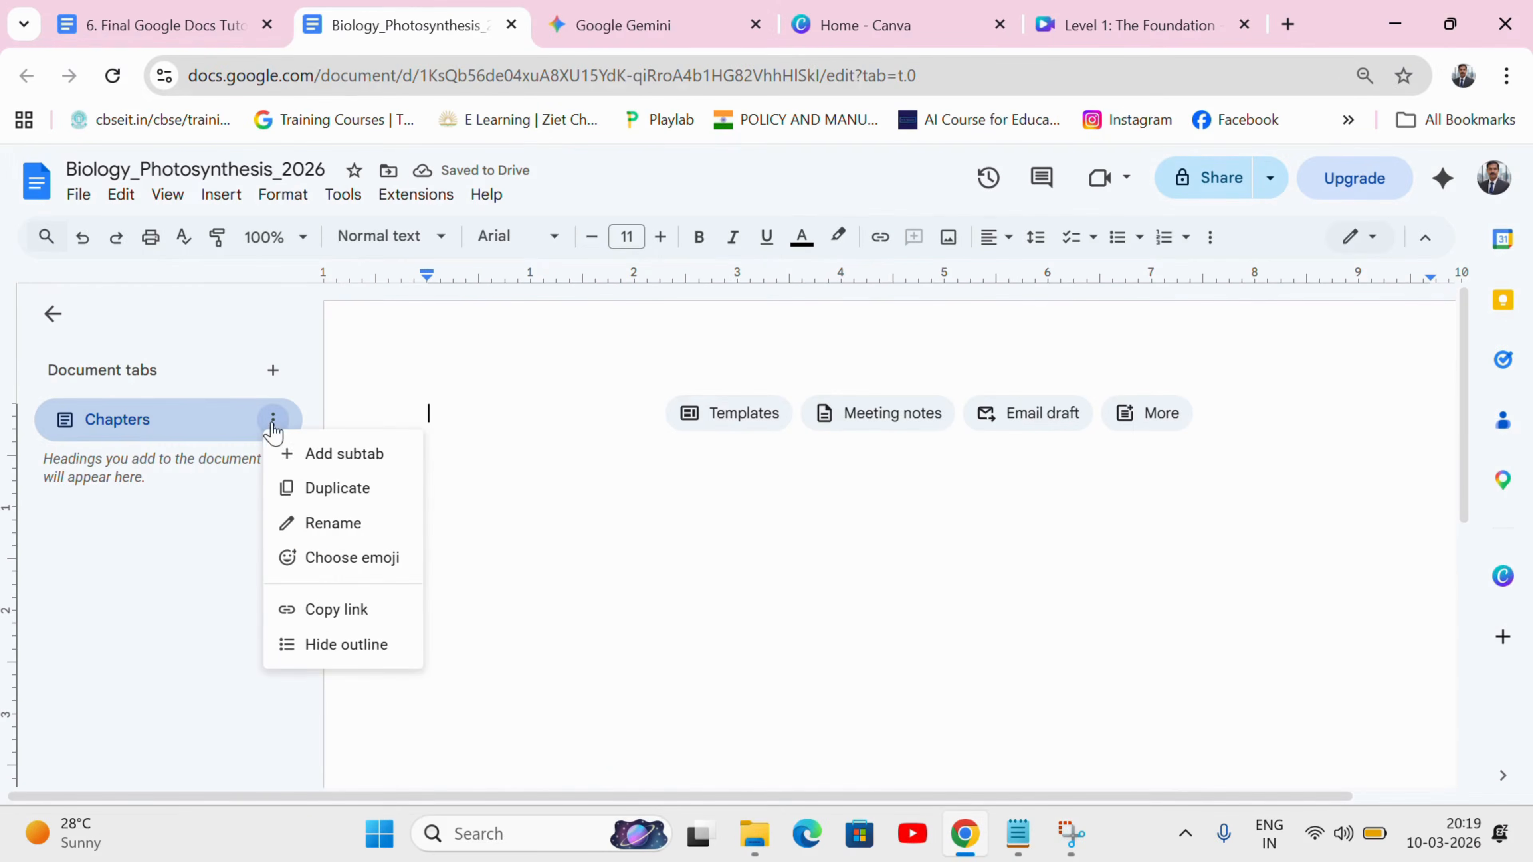
{"action": "left_click", "coordinate": [335, 456]}
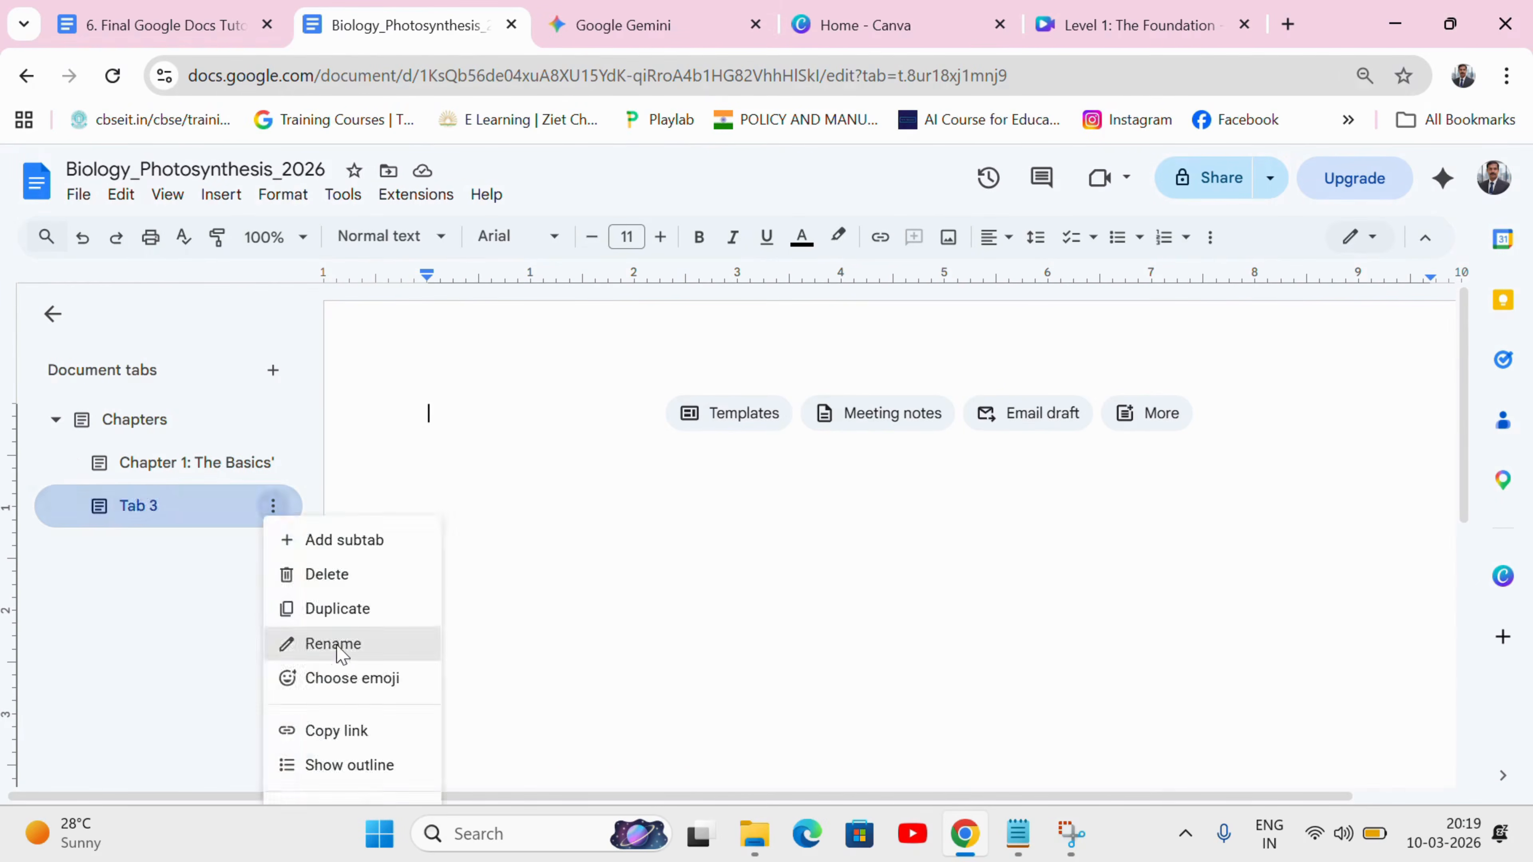
{"action": "left_click", "coordinate": [302, 640]}
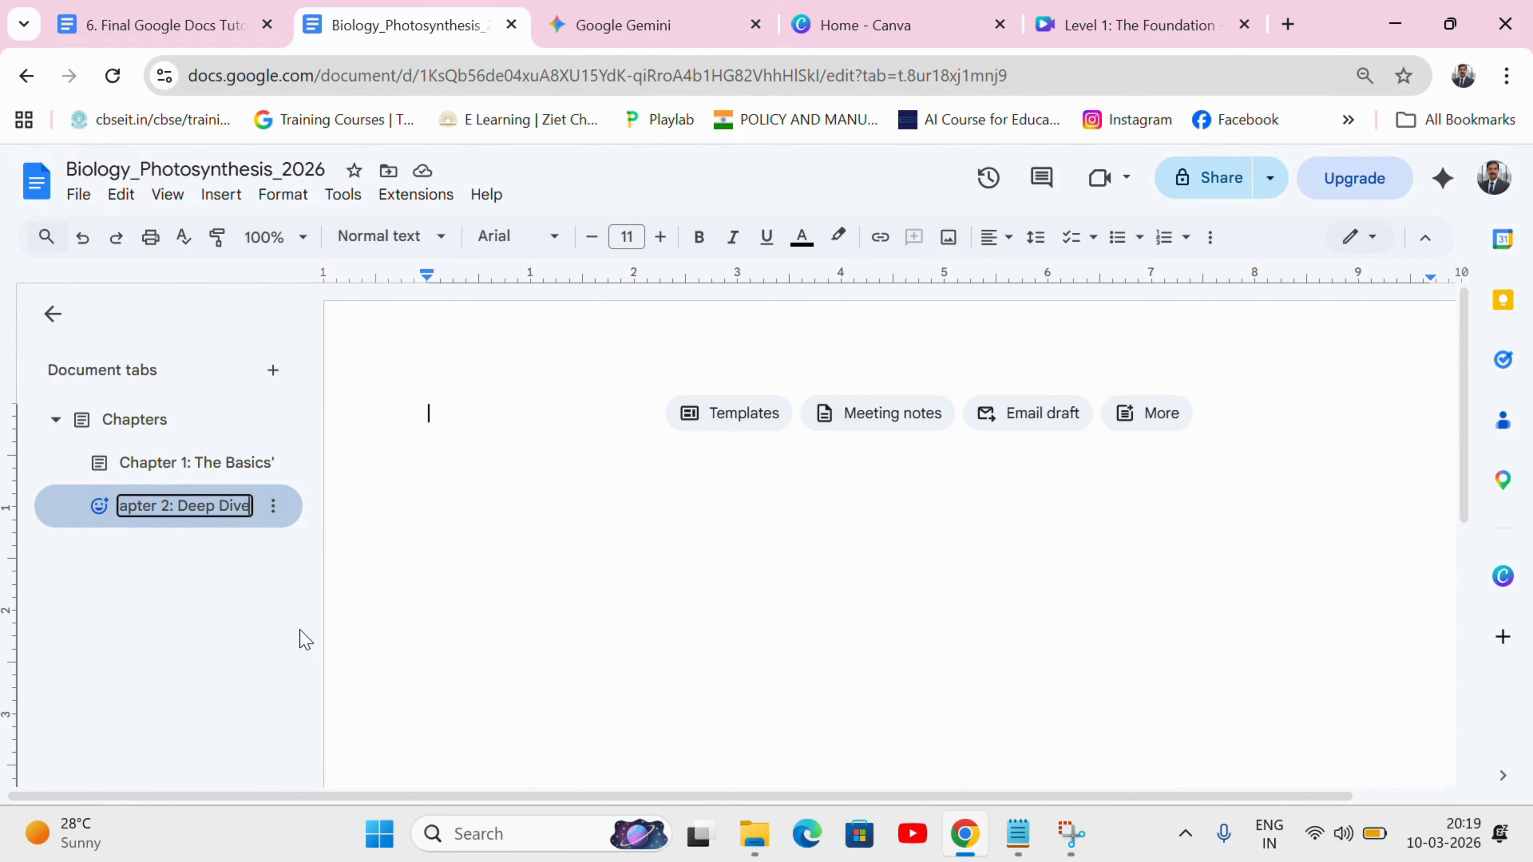
Step: Give the two chapter subtabs emoji icons, searching the emoji for "biology", and briefly hide and reshow the tabs and outlines
{"action": "left_click", "coordinate": [273, 506]}
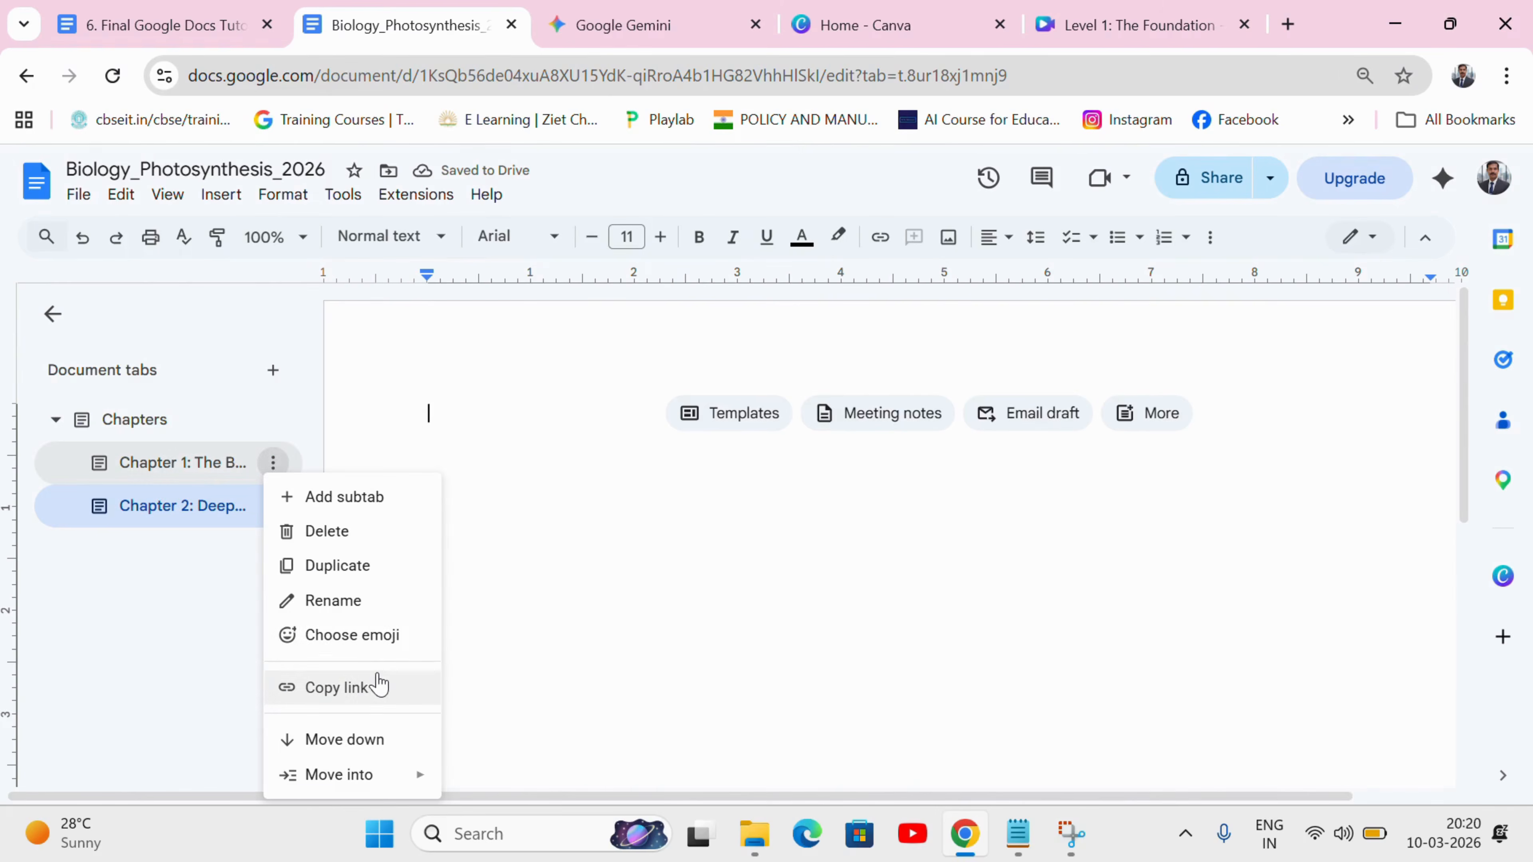
{"action": "left_click", "coordinate": [371, 634]}
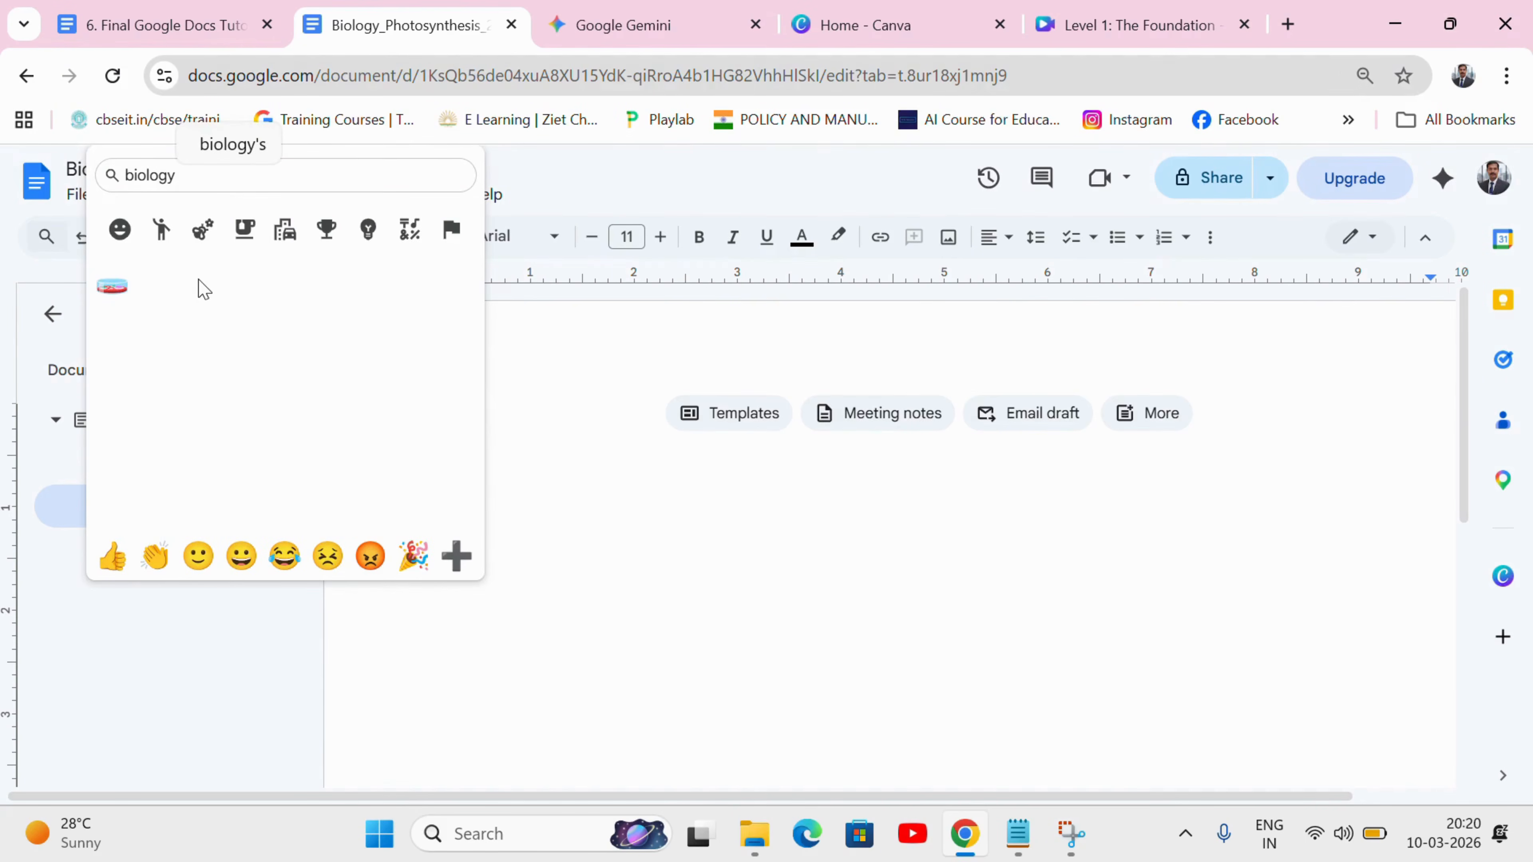
{"action": "left_click", "coordinate": [113, 288]}
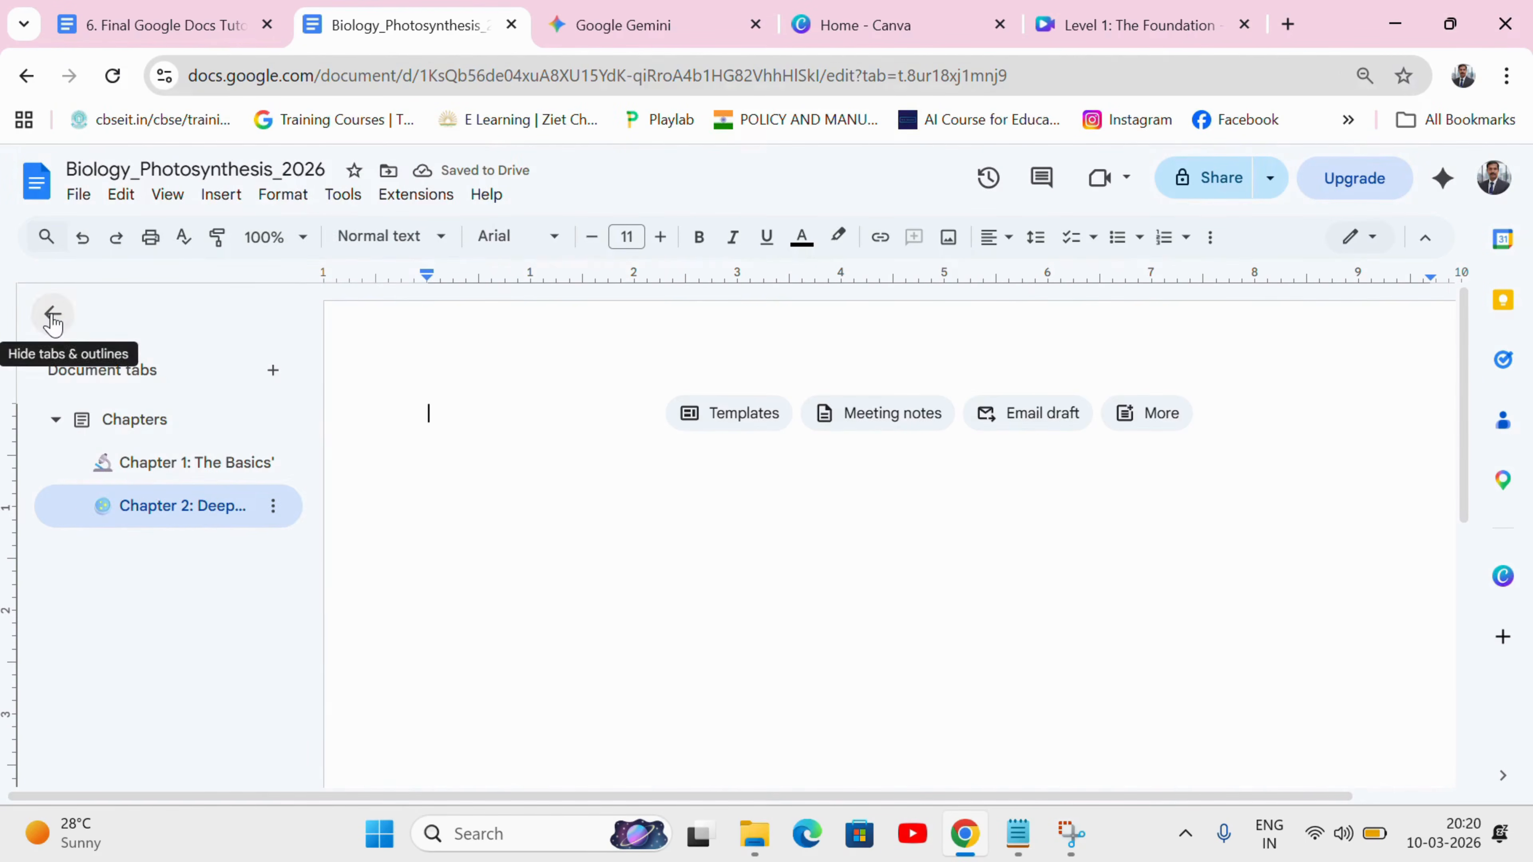
{"action": "left_click", "coordinate": [65, 322]}
{"action": "left_click", "coordinate": [54, 321]}
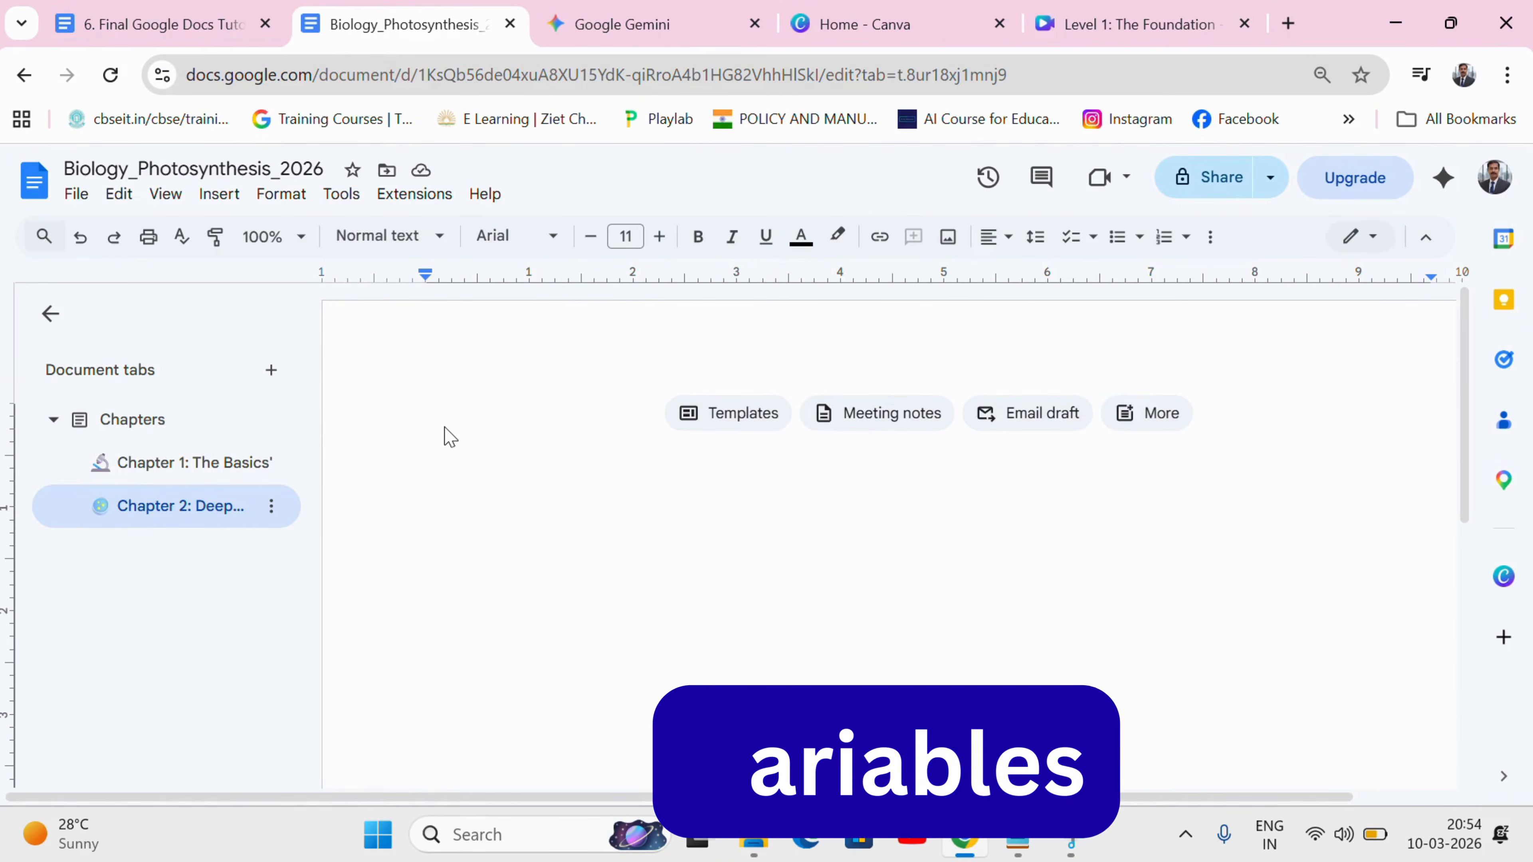
Step: Insert a person smart chip on the first line of Chapter 2, finding the contact by first name
{"action": "type", "text": "@"}
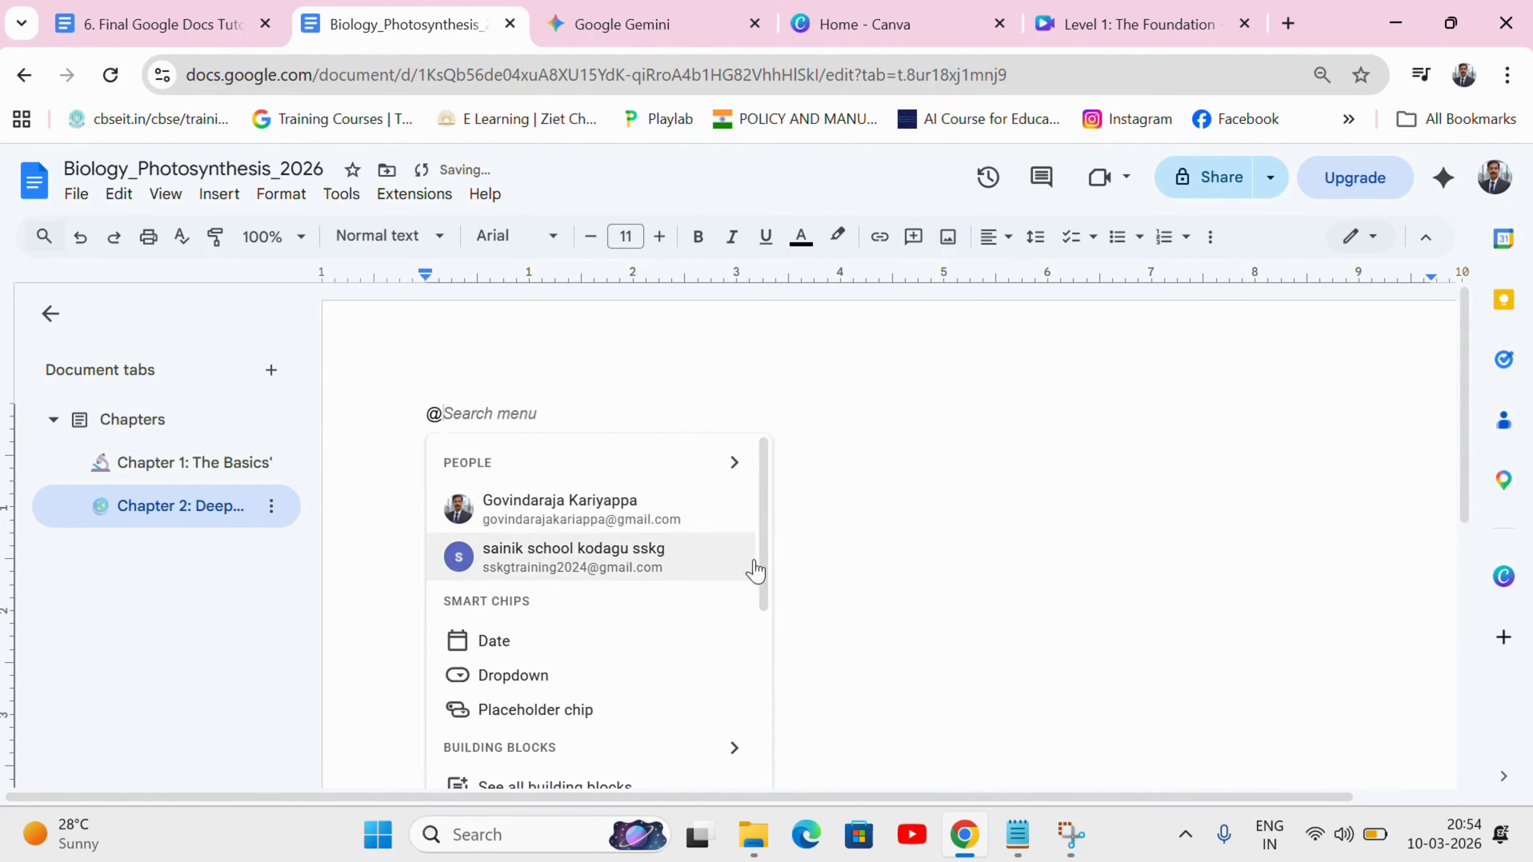
{"action": "left_click_drag", "start_coordinate": [767, 480], "coordinate": [763, 445]}
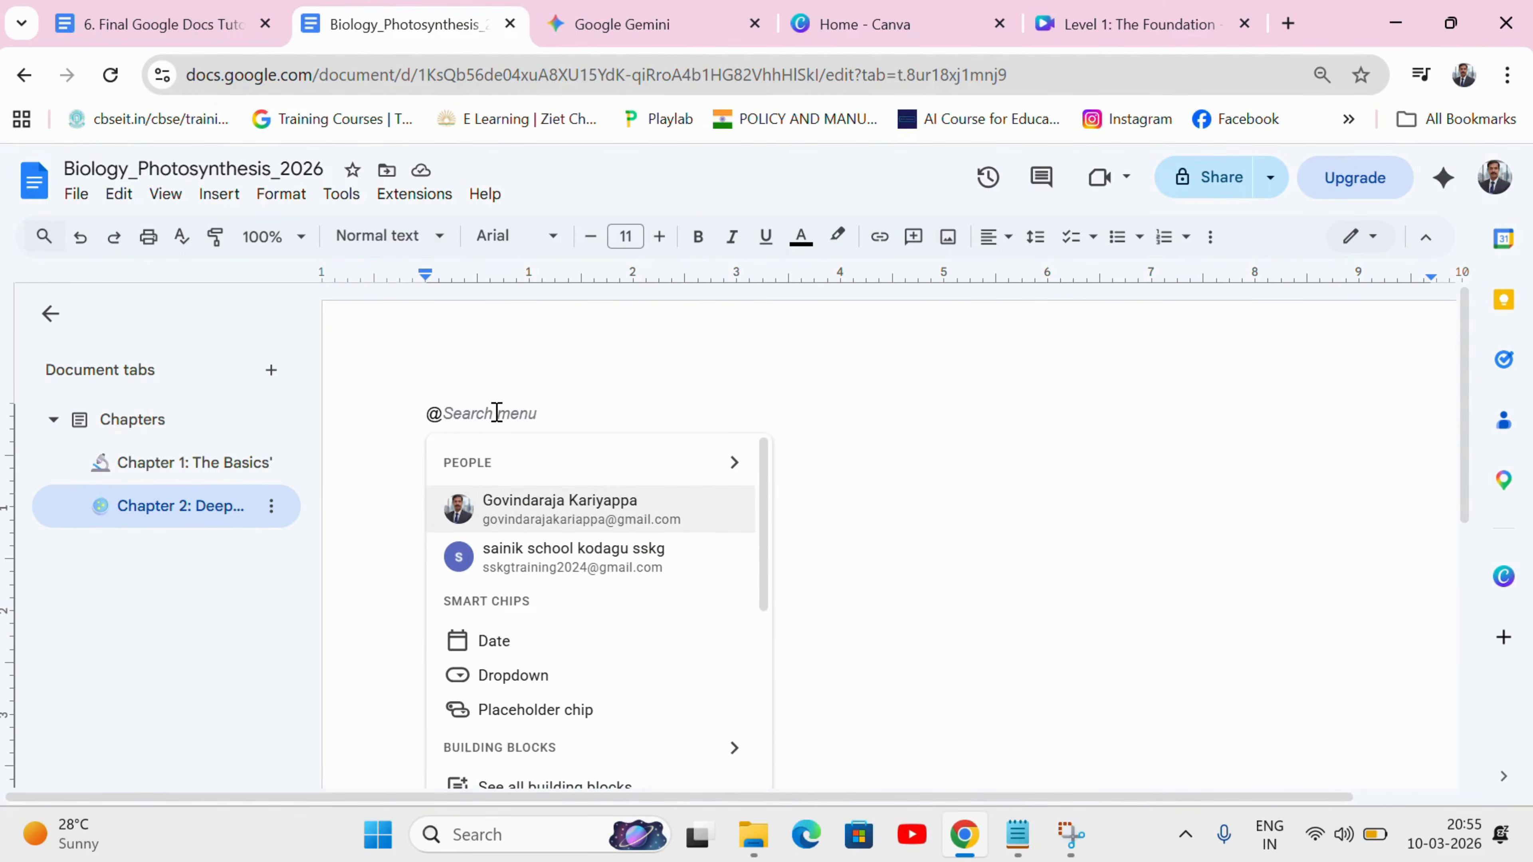
{"action": "type", "text": "aditya"}
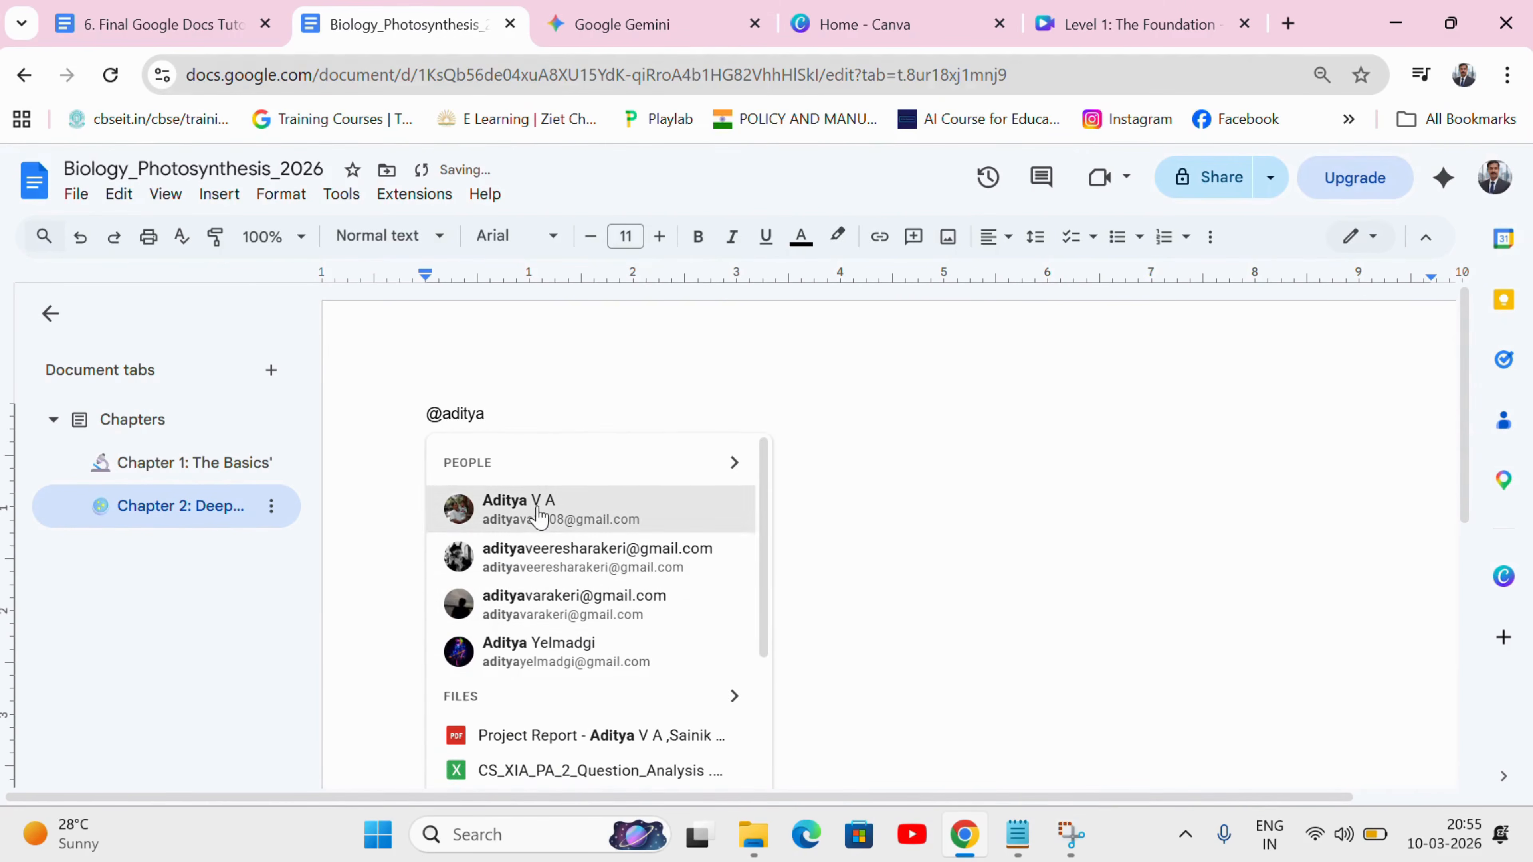
{"action": "left_click", "coordinate": [539, 516]}
Step: Insert a place chip with "Kushalnagar" below the person chip in Chapter 2 and add a Content launch tracker below it
{"action": "key", "text": "Return"}
{"action": "type", "text": "@"}
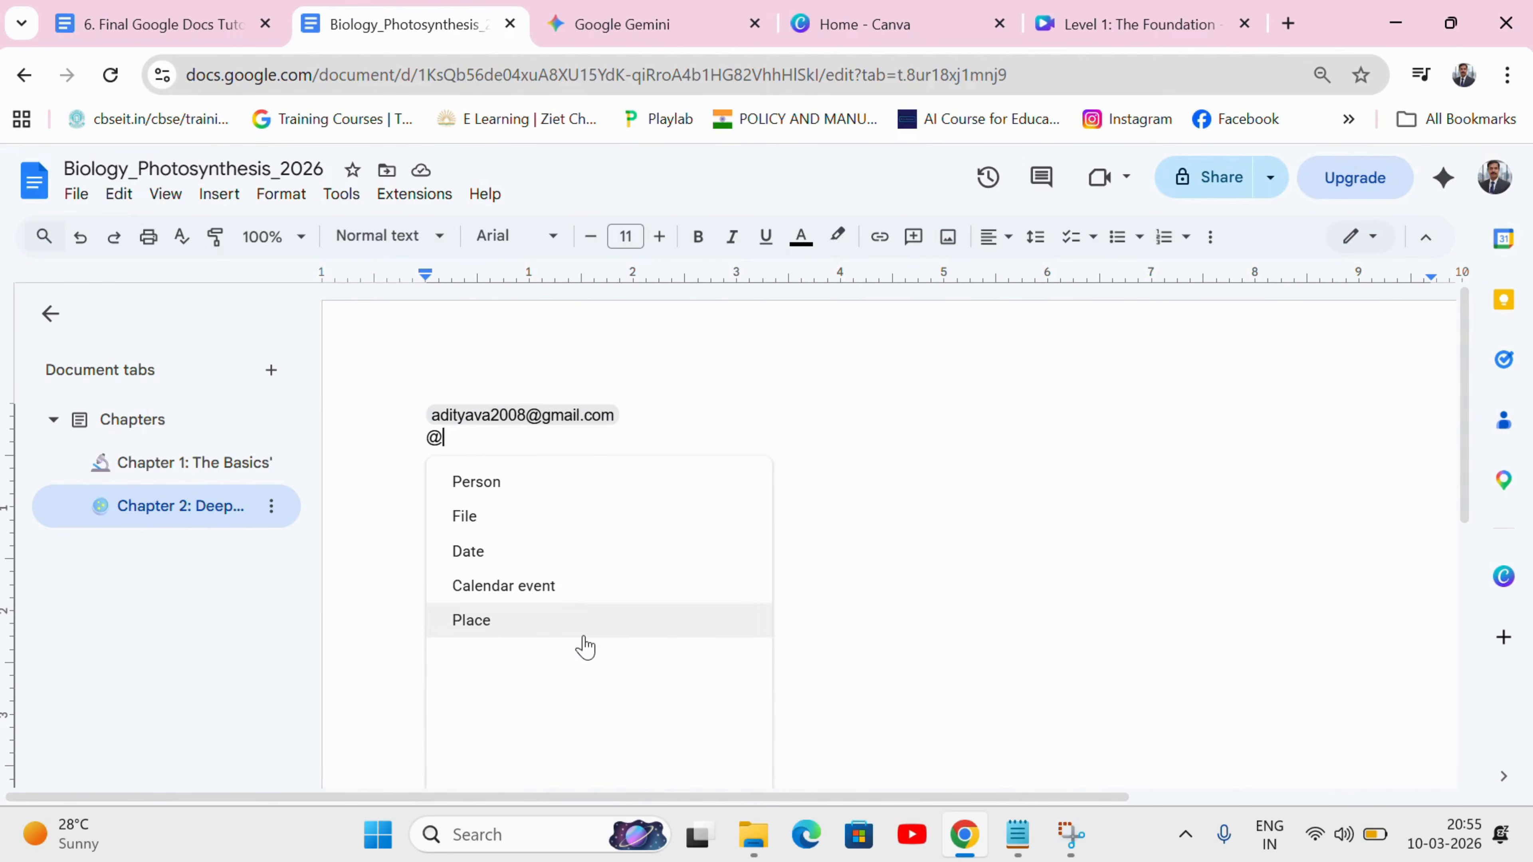
{"action": "left_click", "coordinate": [547, 621]}
{"action": "key", "text": "Return"}
{"action": "type", "text": "@"}
{"action": "left_click", "coordinate": [566, 625]}
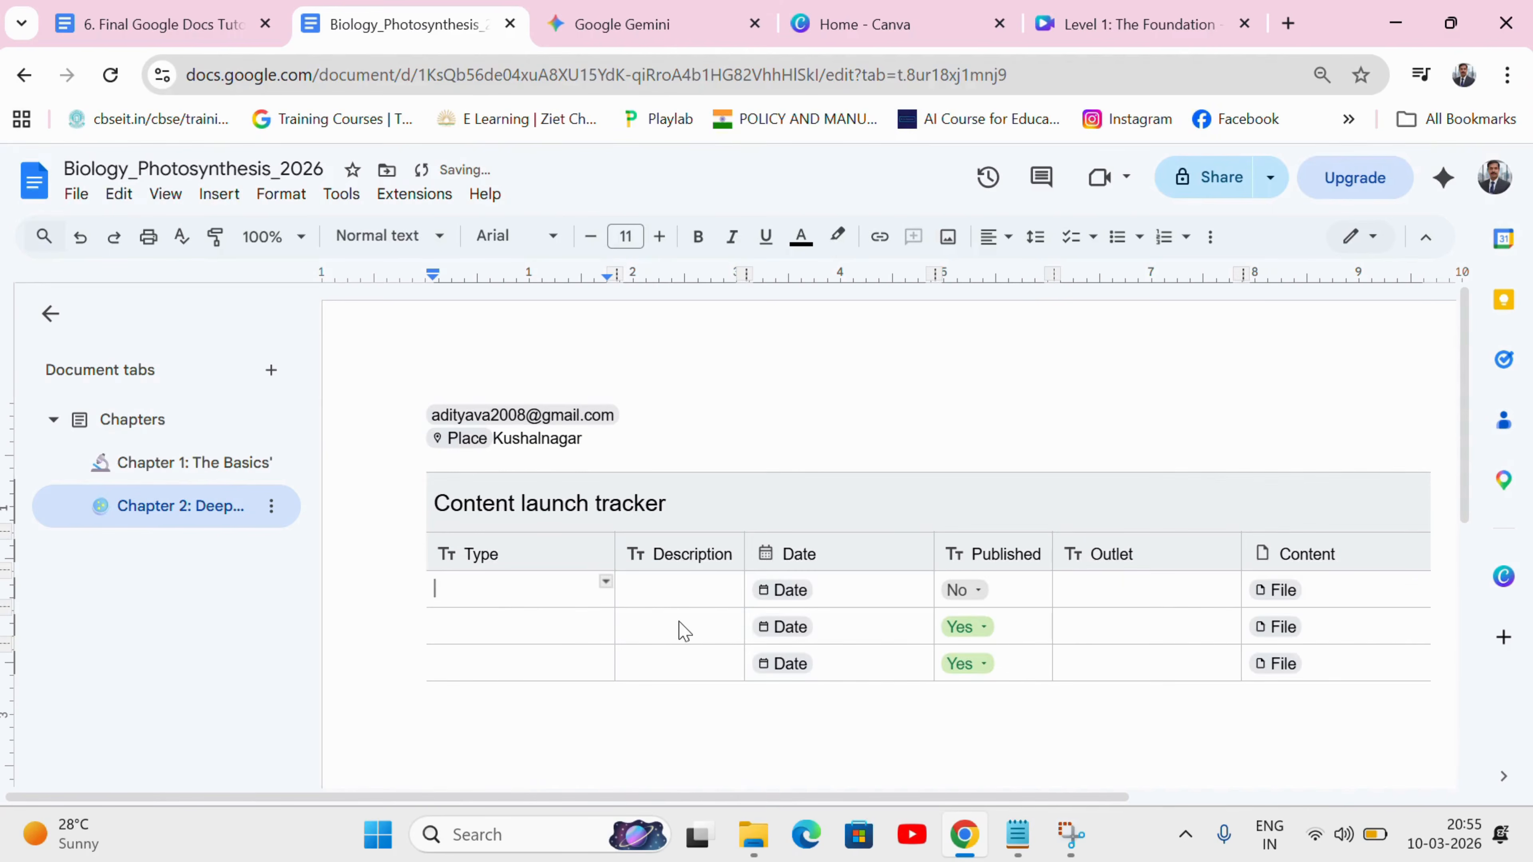
Step: Insert a Review tracker building block on the line between the place chip and the Content launch tracker
{"action": "left_click_drag", "start_coordinate": [1467, 493], "coordinate": [1467, 558]}
{"action": "left_click_drag", "start_coordinate": [1463, 551], "coordinate": [1464, 547]}
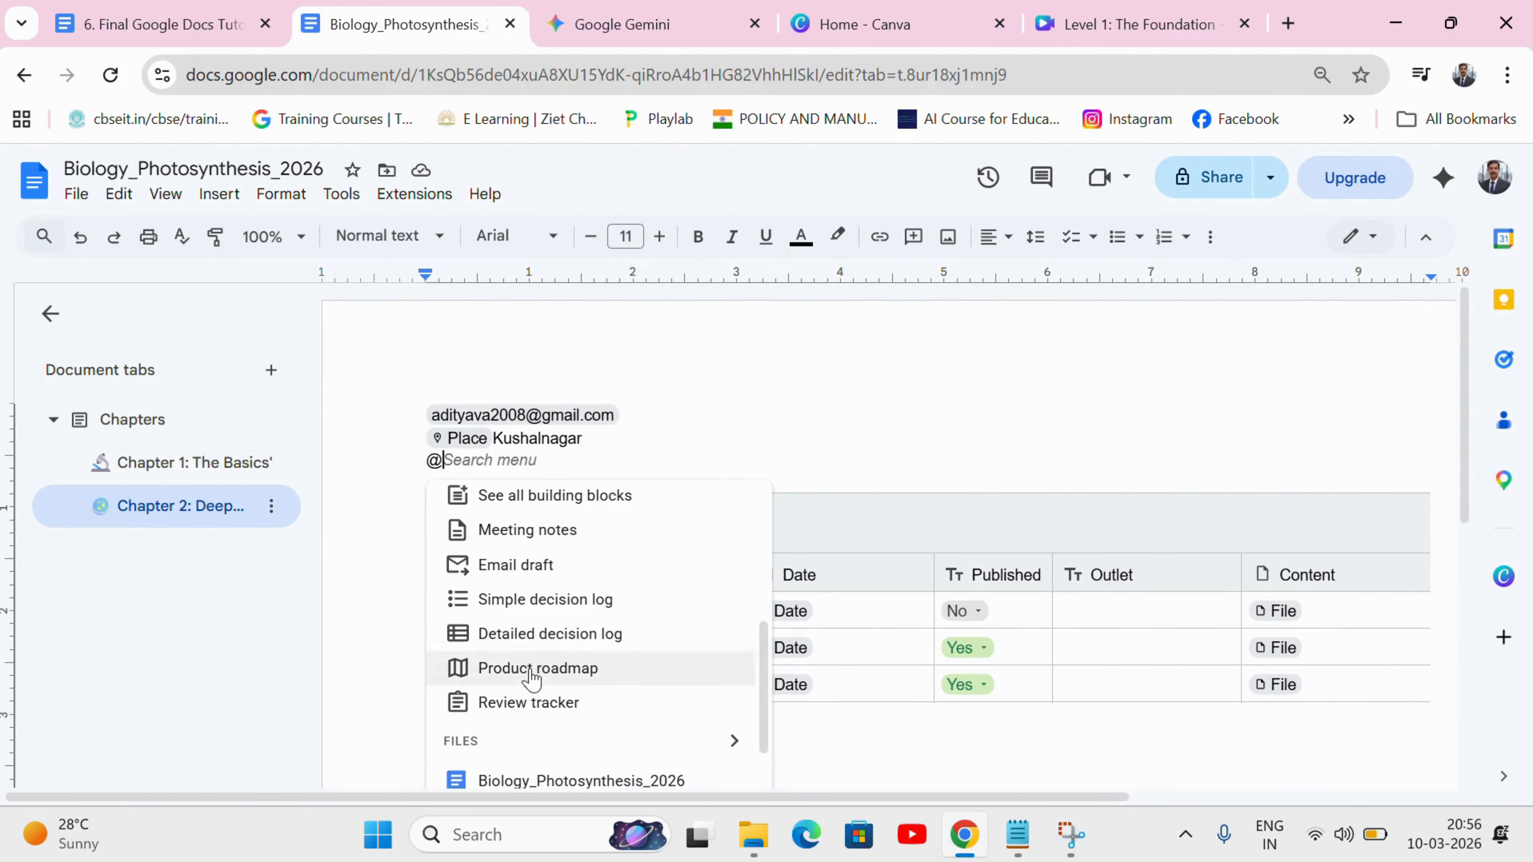
{"action": "left_click", "coordinate": [519, 703]}
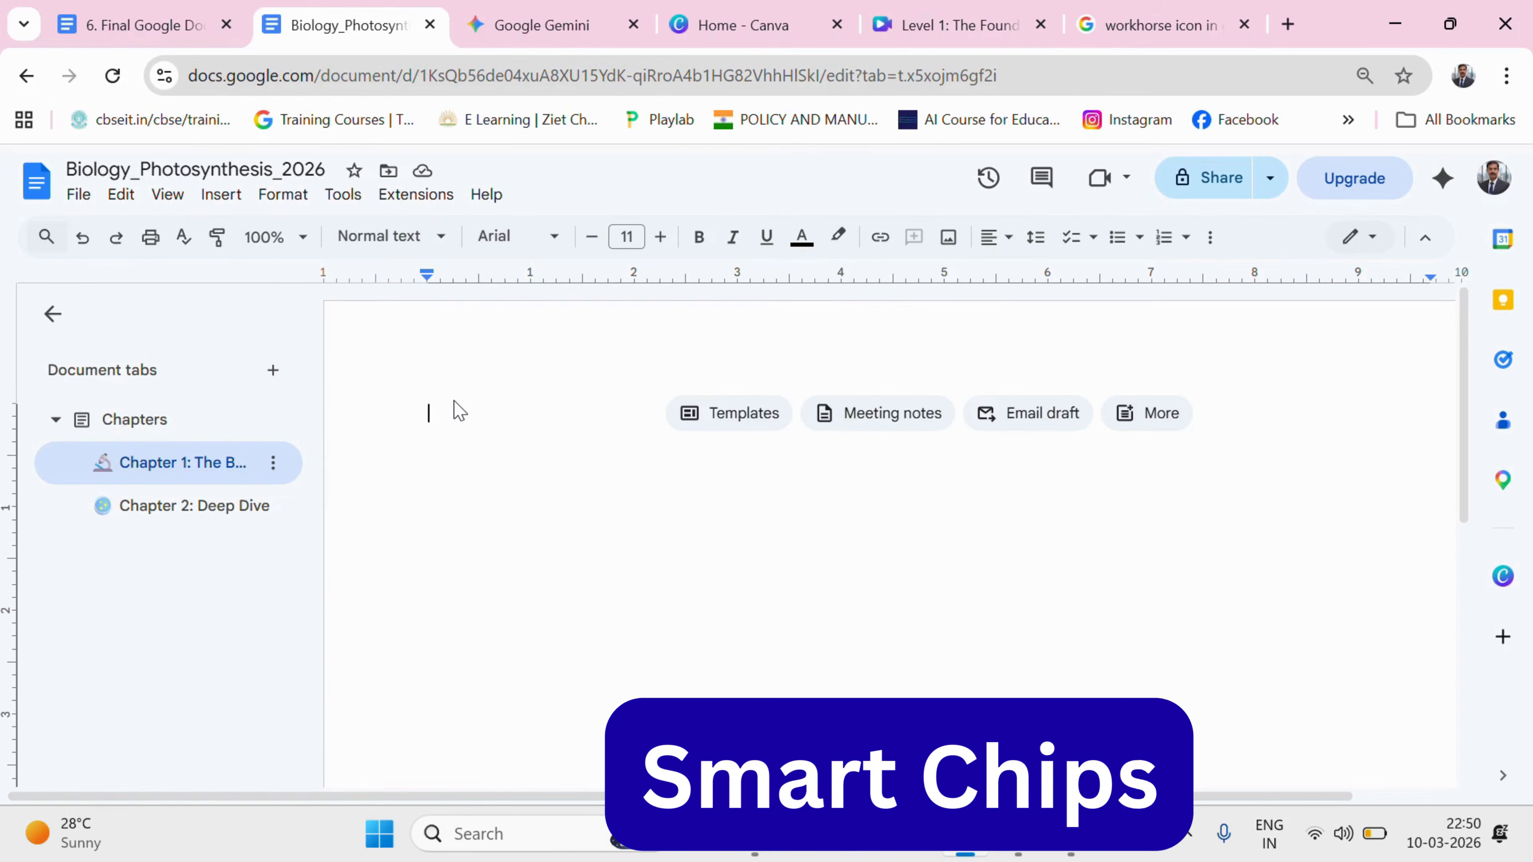
Step: Insert a date smart chip for Mar 10, 2026 12:15 AM on the first line of Chapter 1
{"action": "type", "text": "@"}
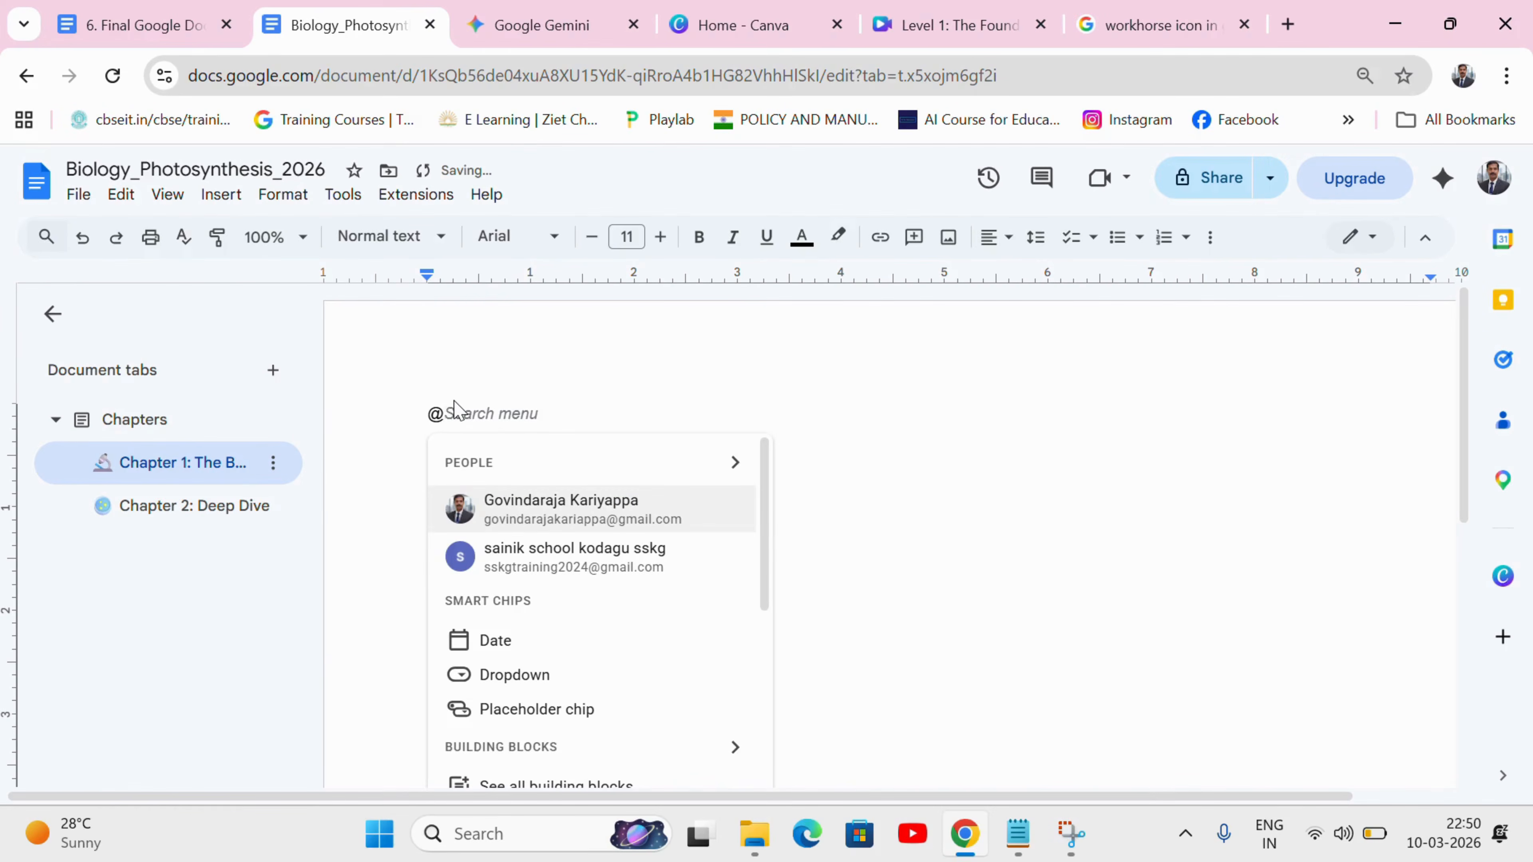
{"action": "scroll", "coordinate": [763, 599], "scroll_direction": "down", "scroll_amount": 2}
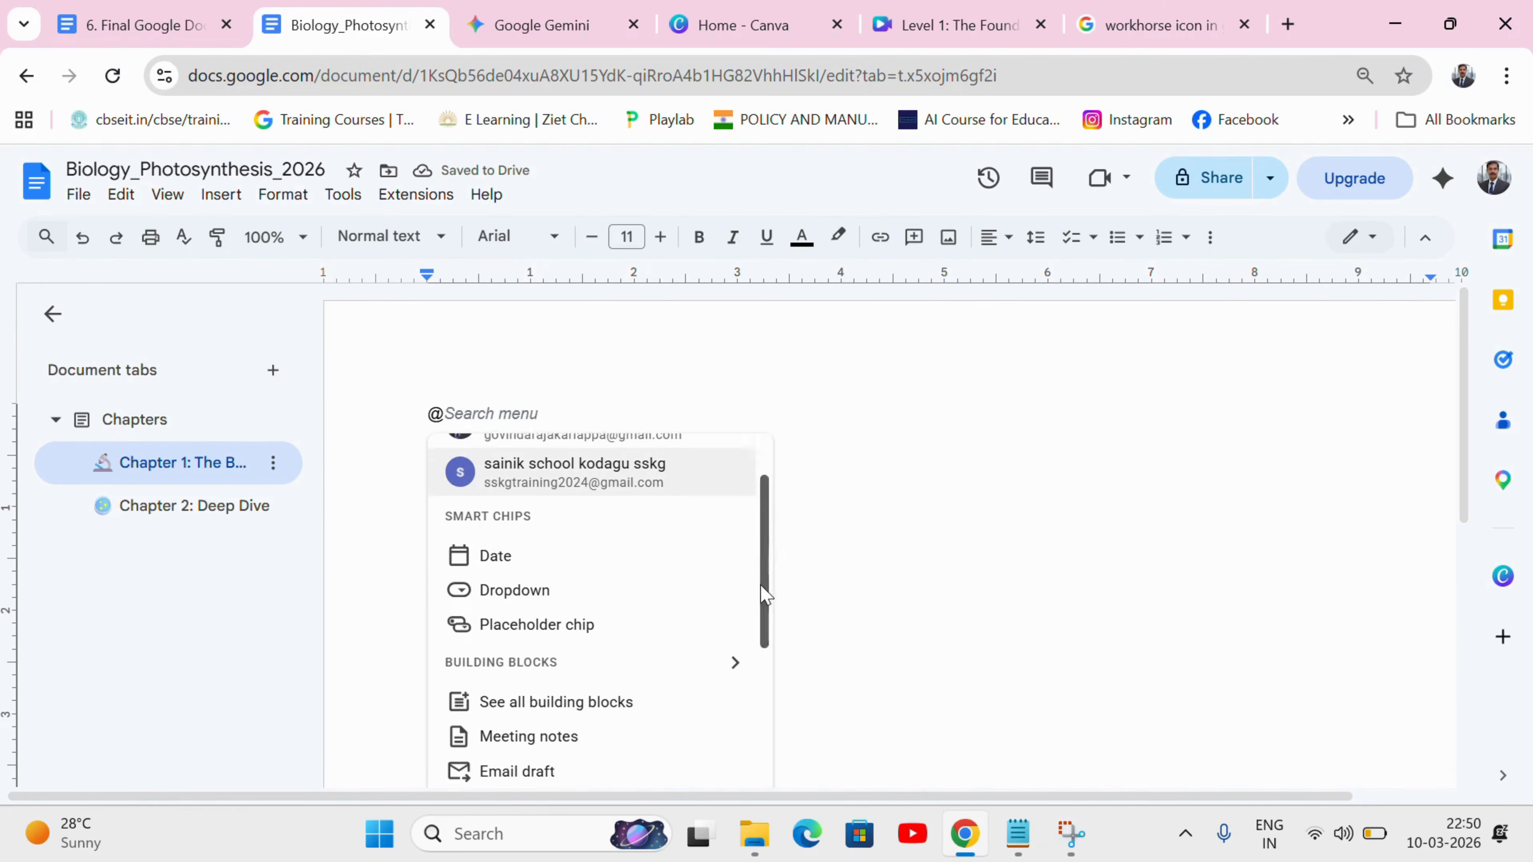
{"action": "left_click", "coordinate": [511, 534]}
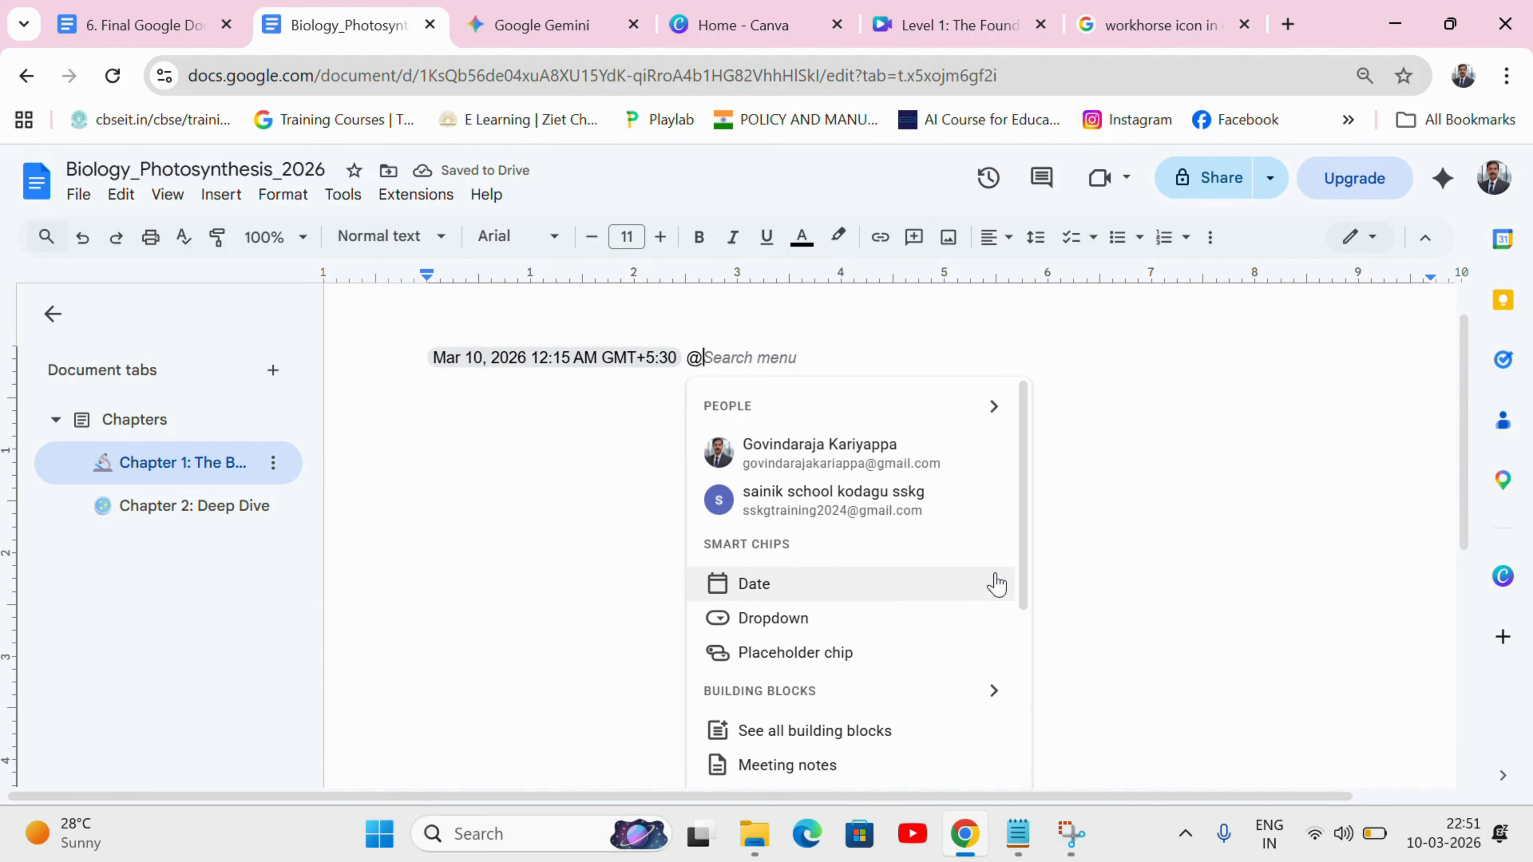
Step: Add a chip for the 9B calendar event with its meeting notes after the date, and a chip for the file 831247
{"action": "left_click_drag", "start_coordinate": [1023, 534], "coordinate": [1025, 694]}
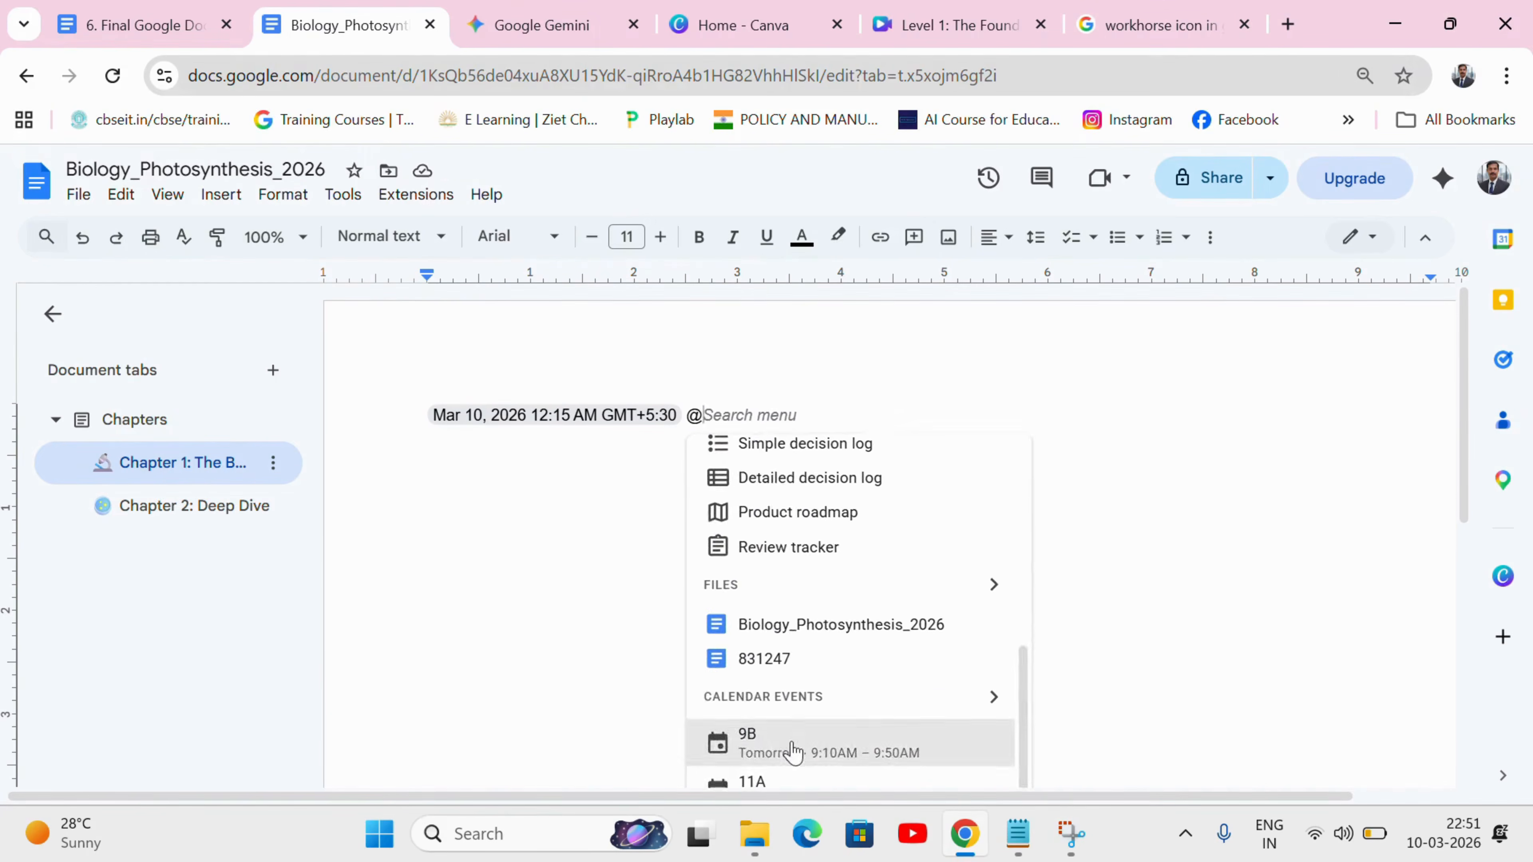
{"action": "left_click", "coordinate": [795, 745]}
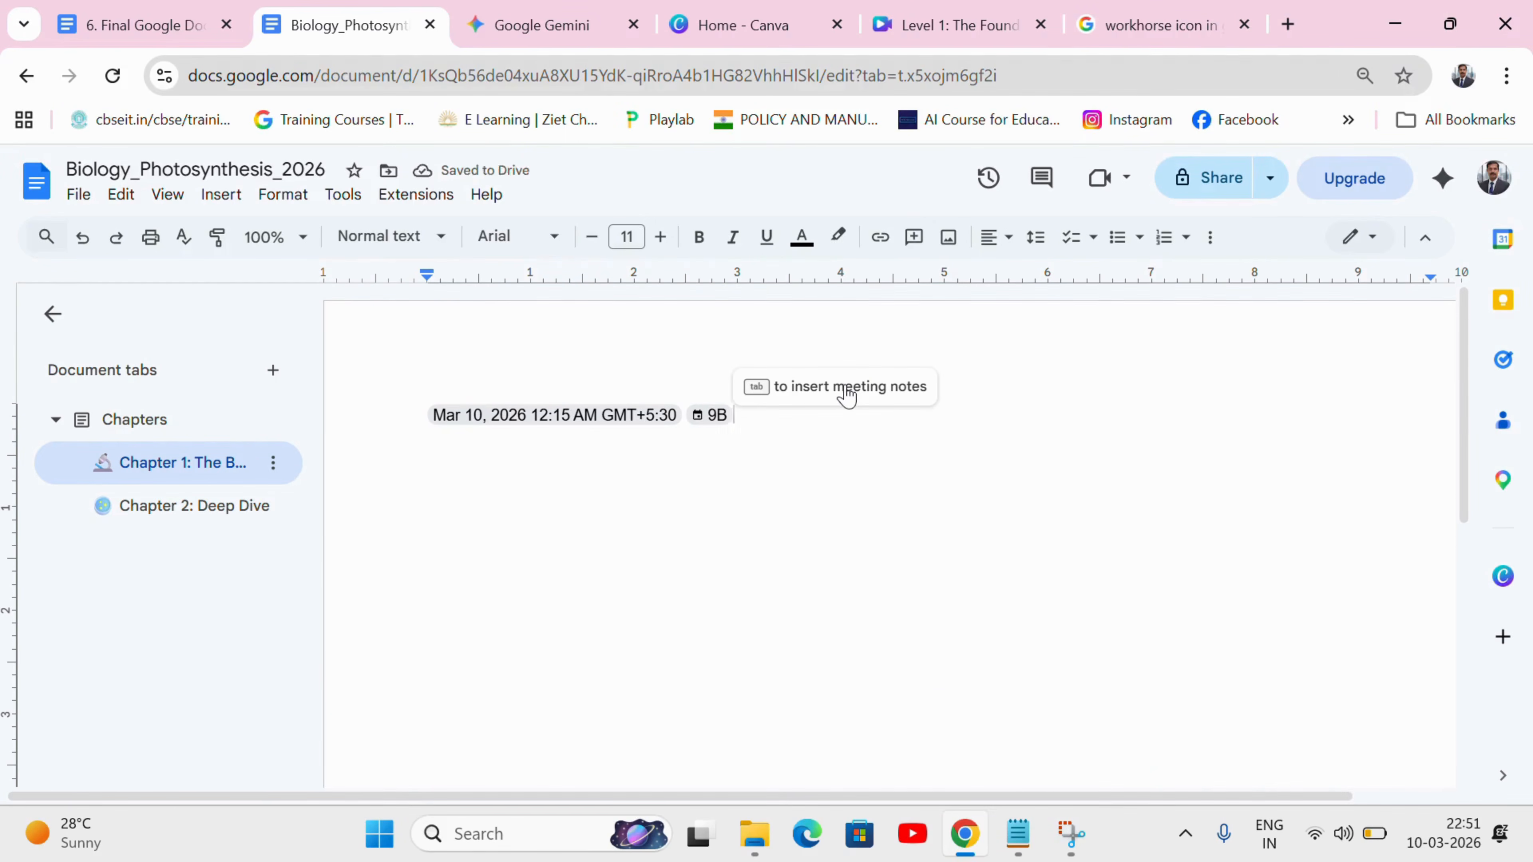
{"action": "left_click", "coordinate": [847, 389]}
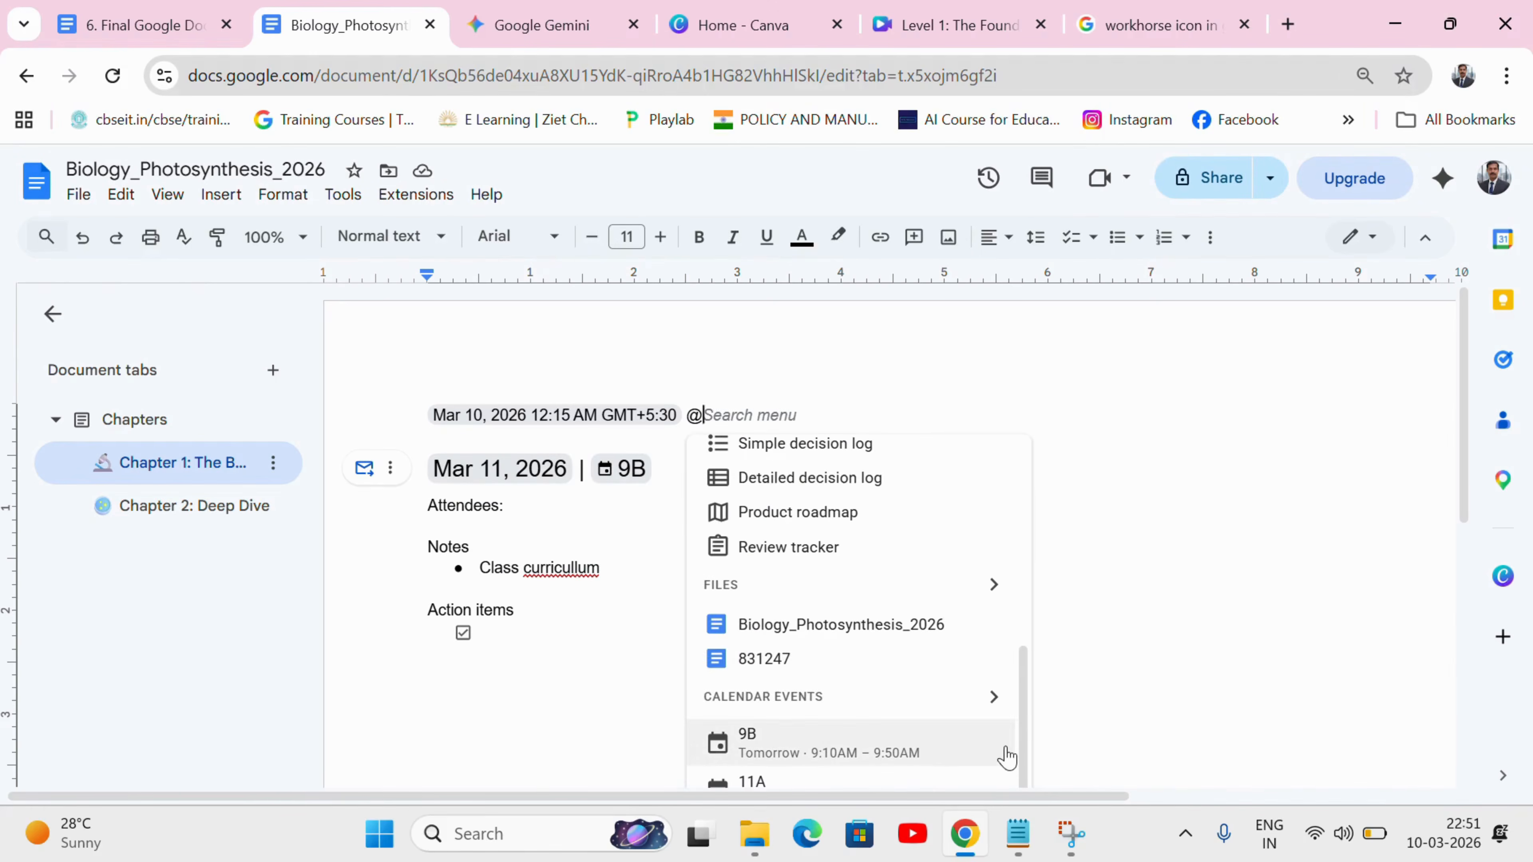
{"action": "left_click", "coordinate": [778, 660]}
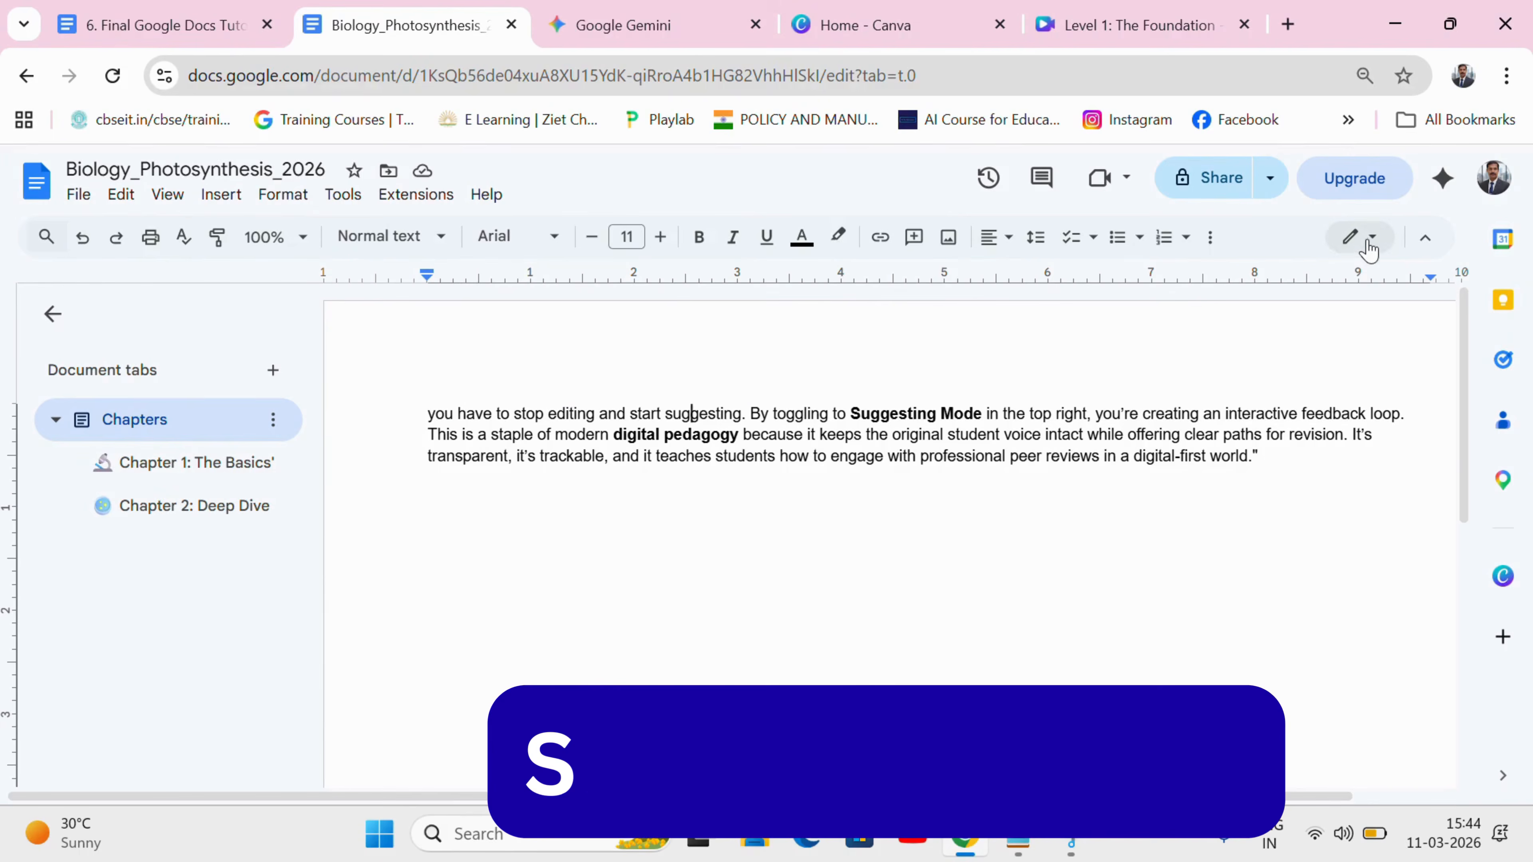
Step: Switch the Chapters text to Suggesting mode and apply the spelling correction "pedagogy" and the grammar correction "students how"
{"action": "left_click", "coordinate": [1358, 237]}
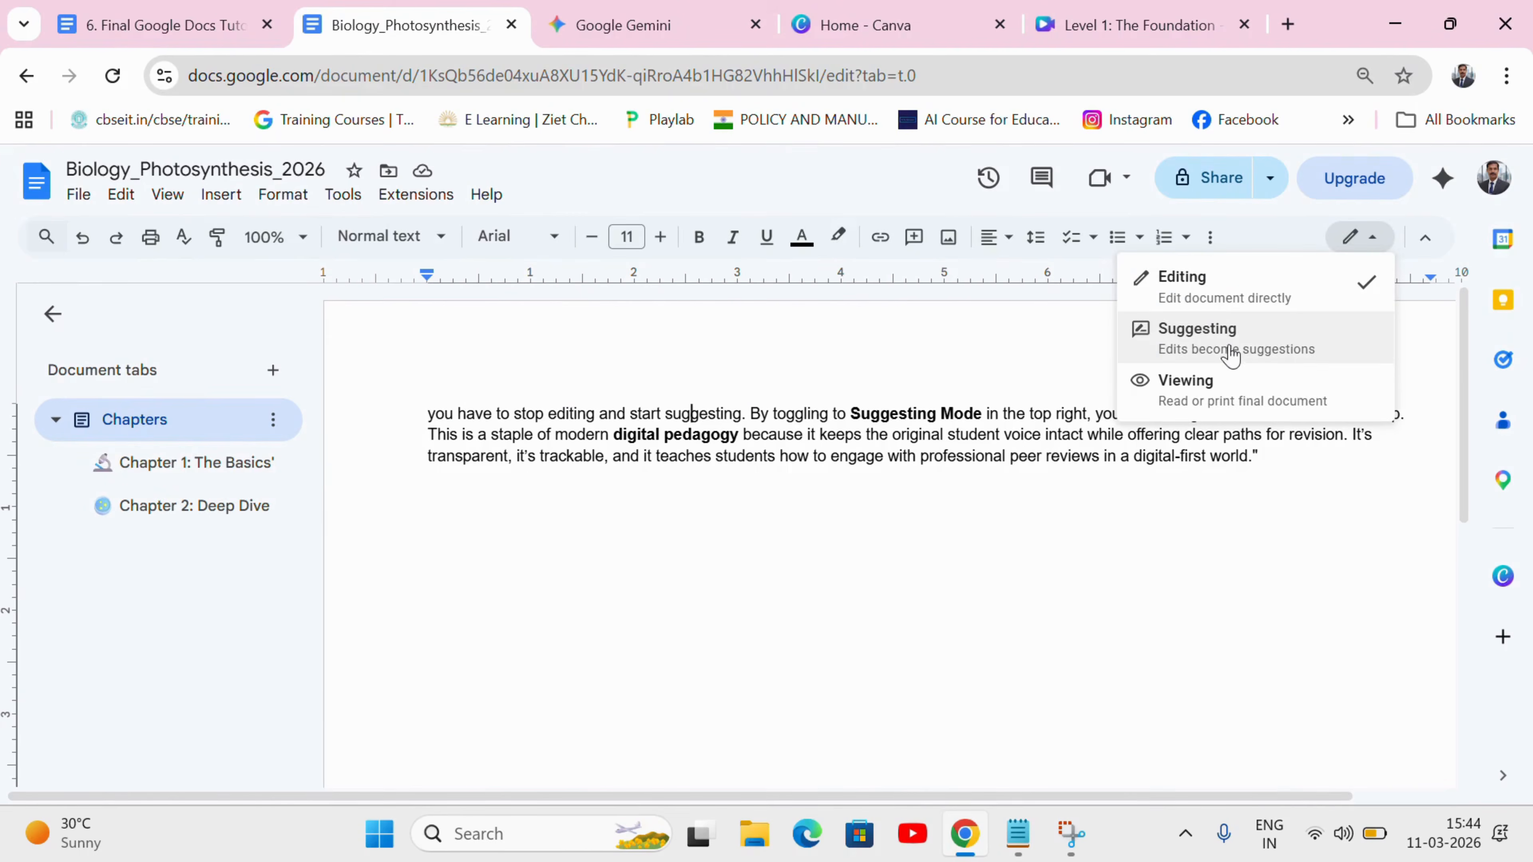
{"action": "left_click", "coordinate": [1213, 349]}
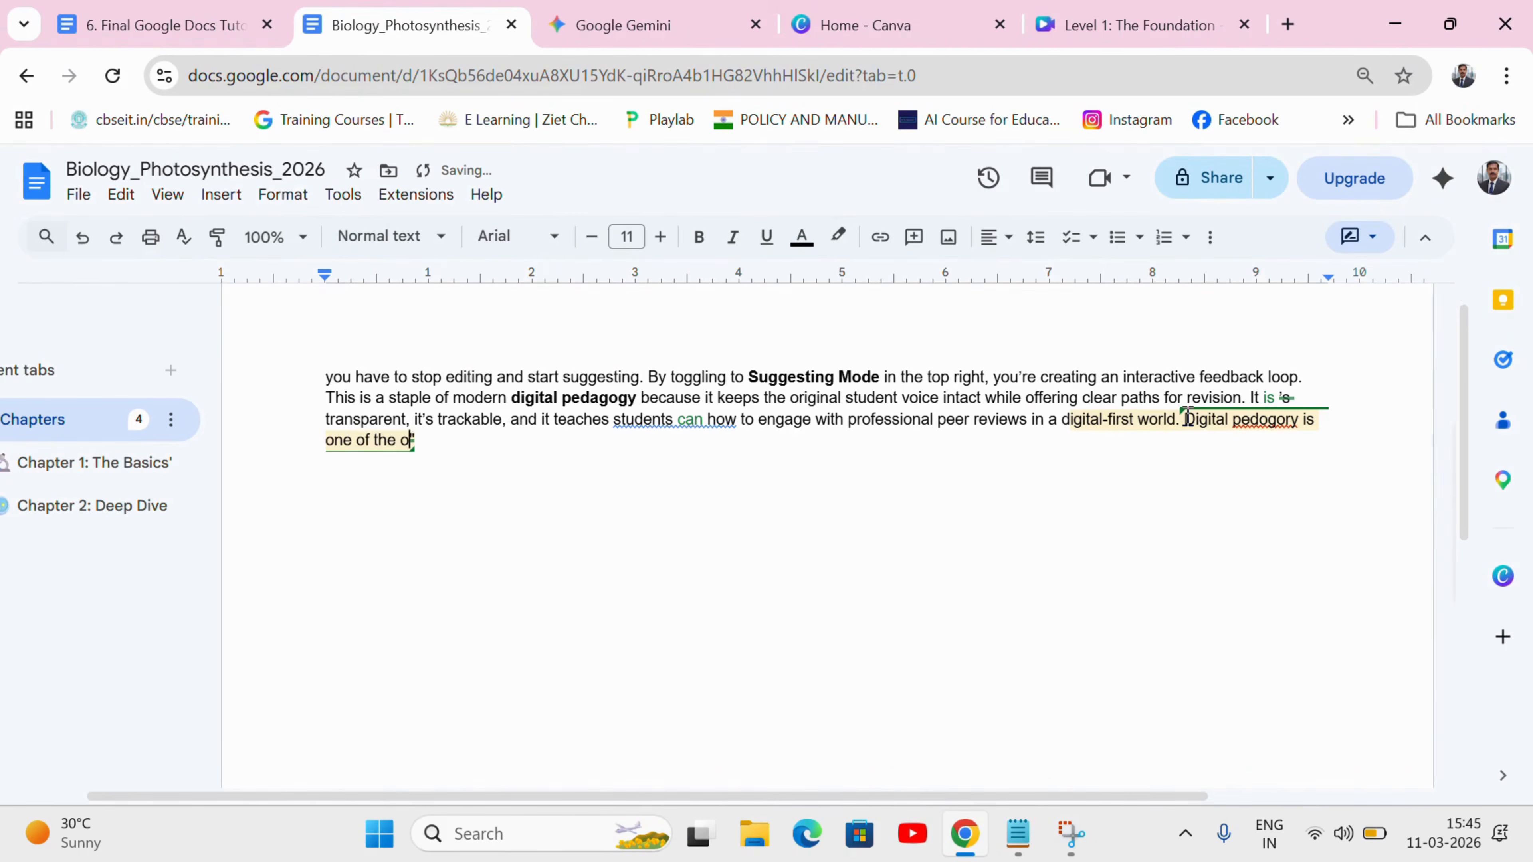
{"action": "left_click", "coordinate": [1265, 420]}
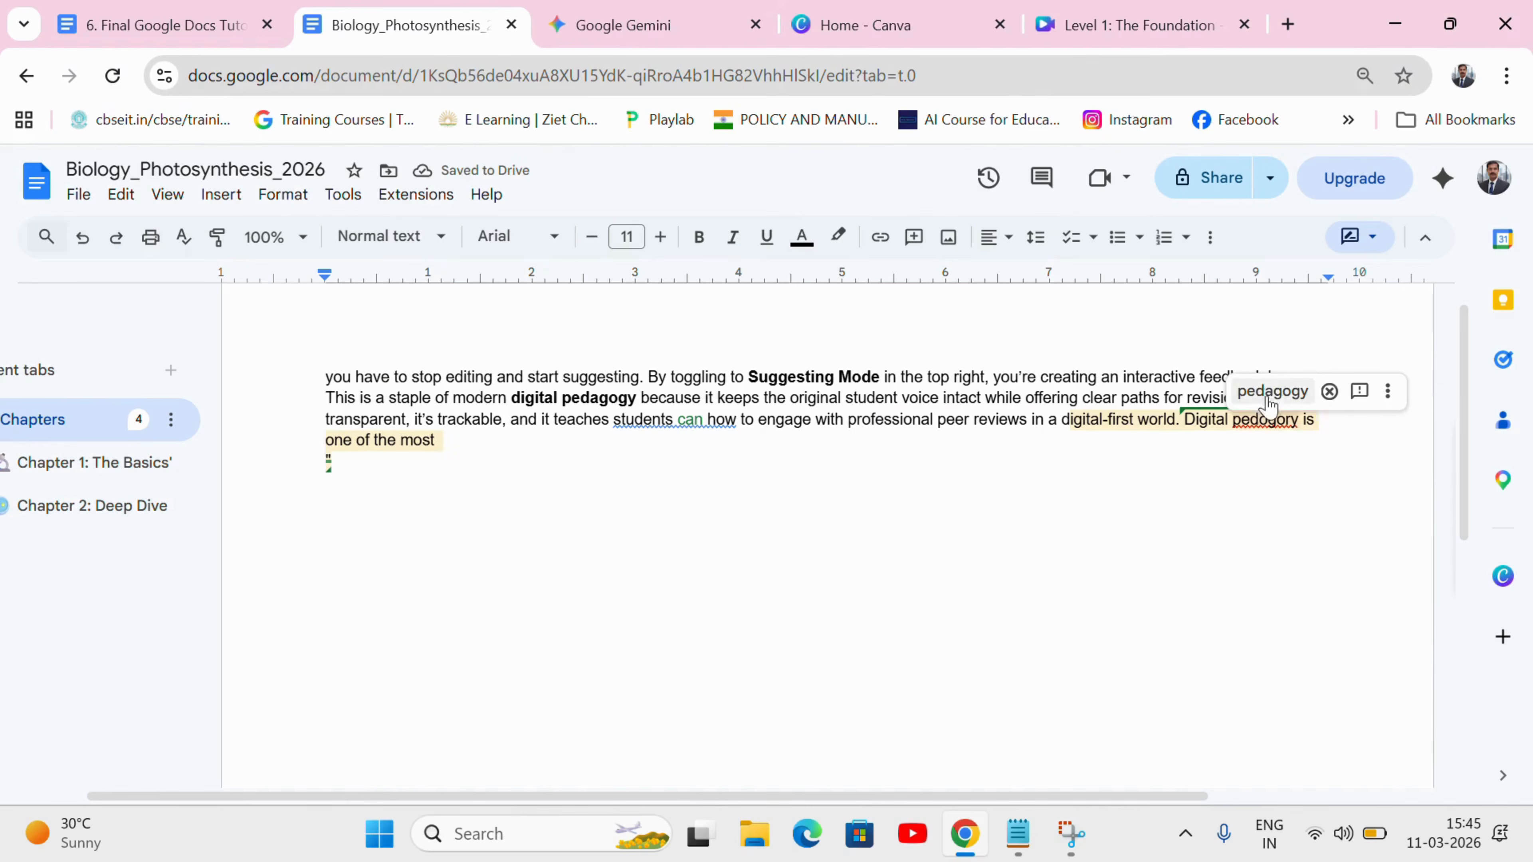
{"action": "left_click", "coordinate": [1268, 392]}
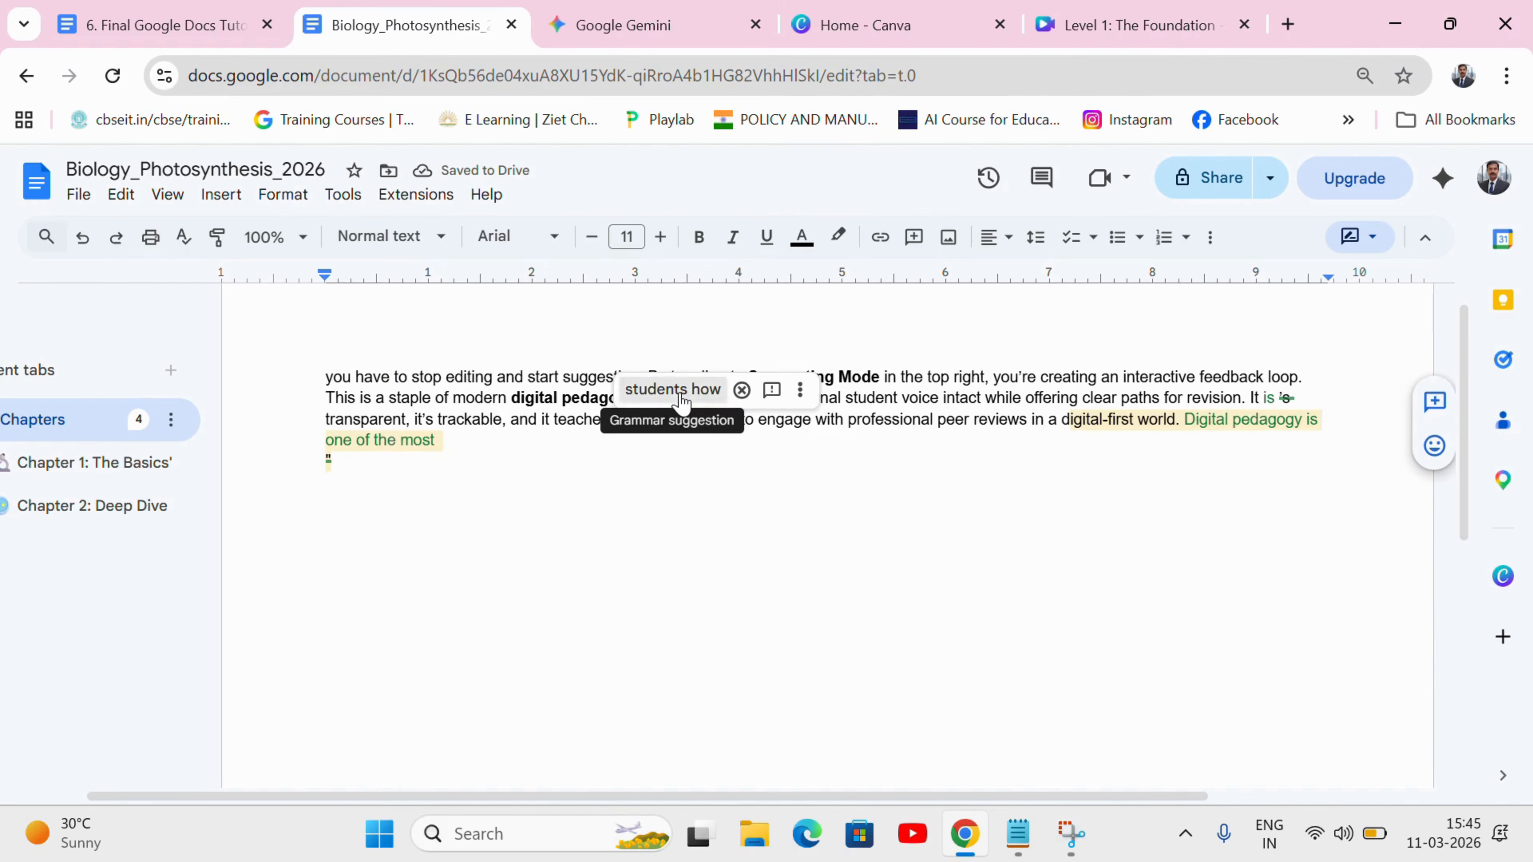
{"action": "left_click", "coordinate": [673, 389]}
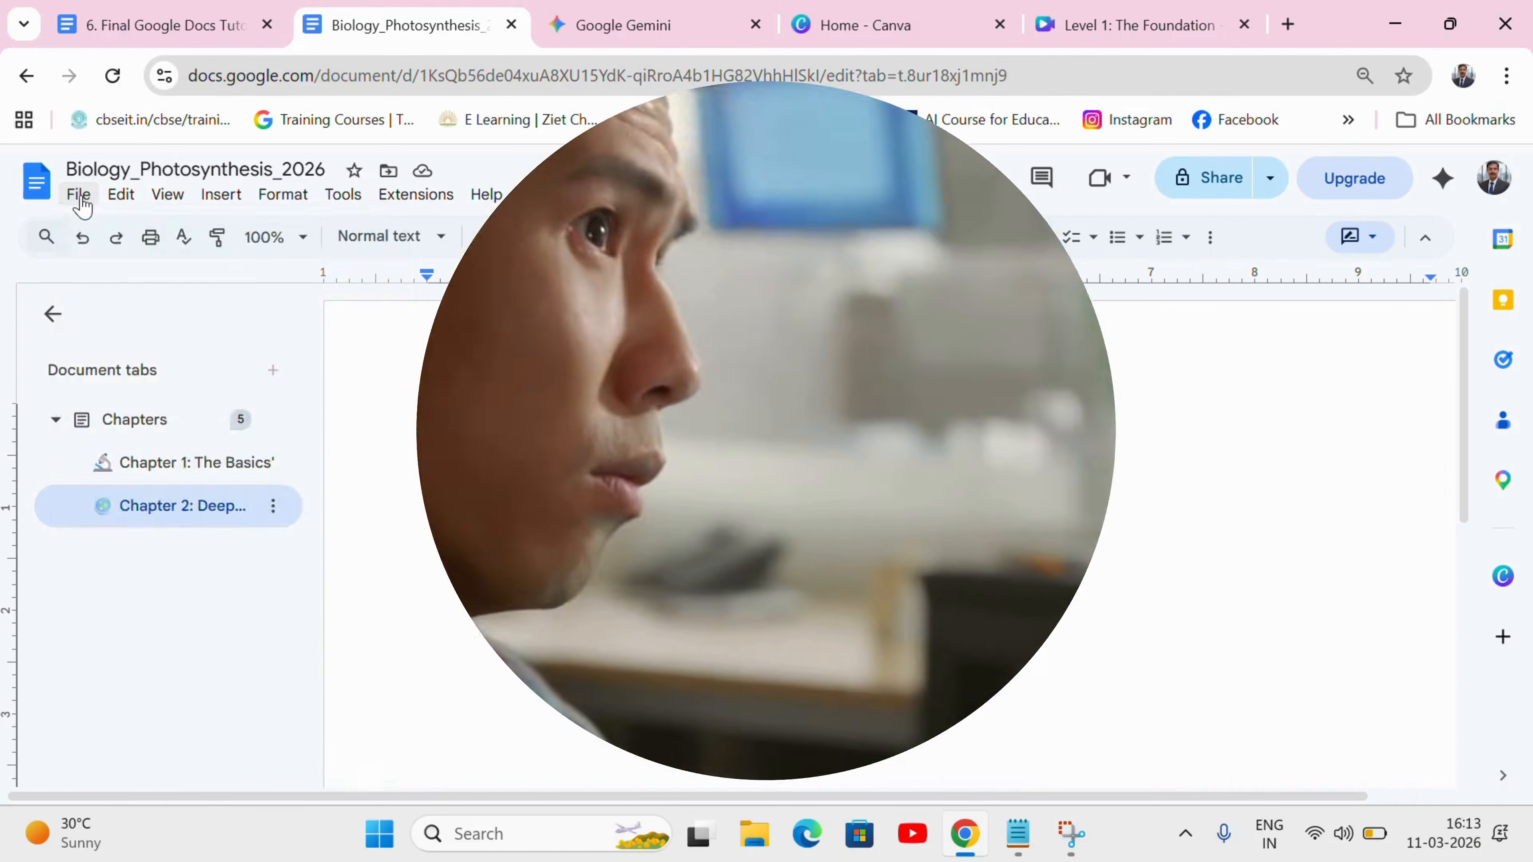
Step: Open the document's version history and restore the version from March 10, 8:56 PM
{"action": "left_click", "coordinate": [80, 201]}
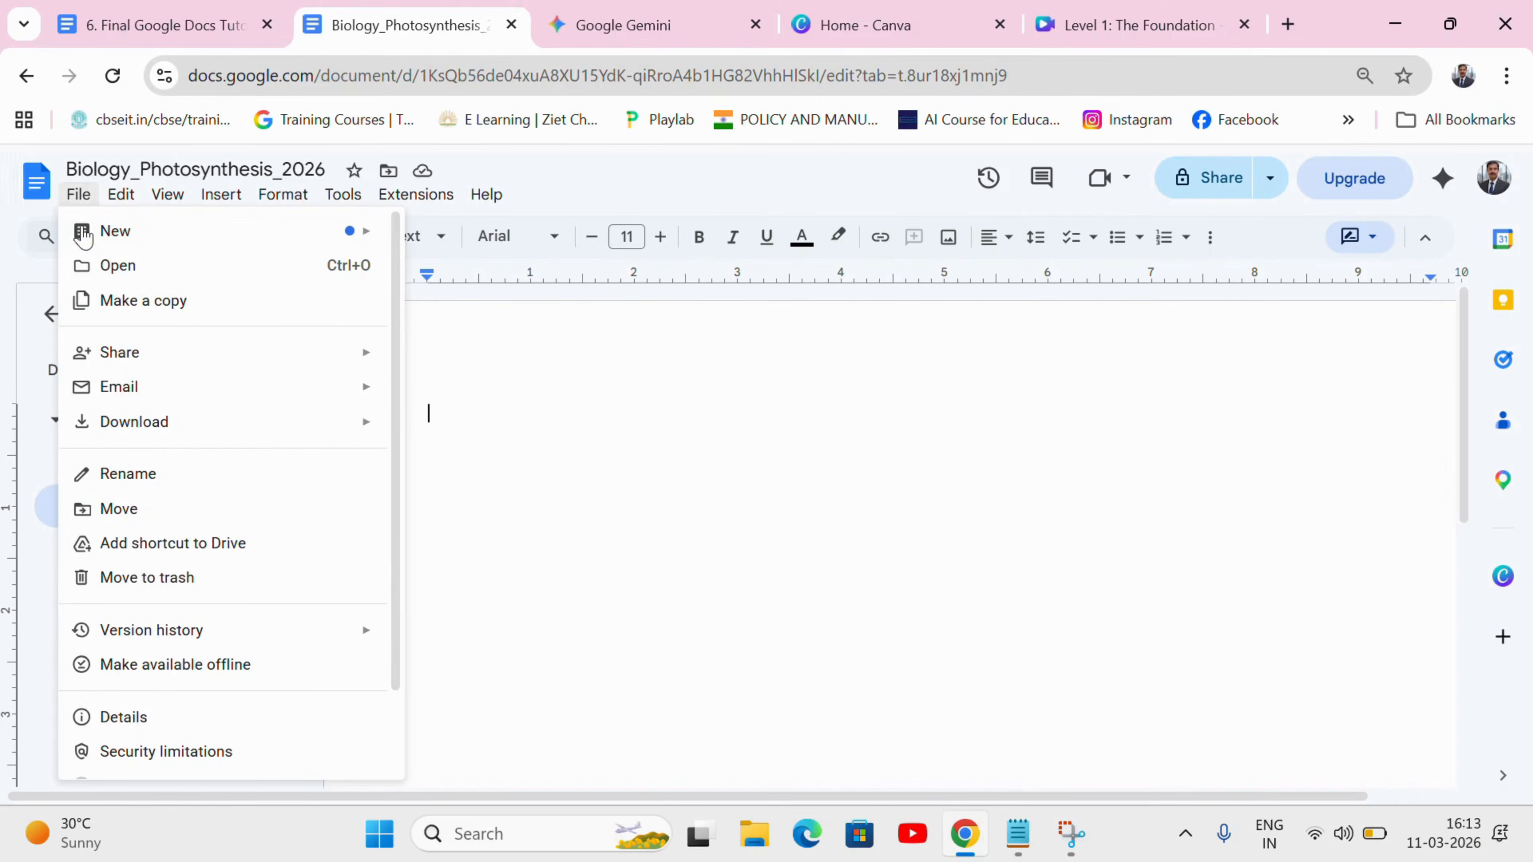
{"action": "mouse_move", "coordinate": [174, 641]}
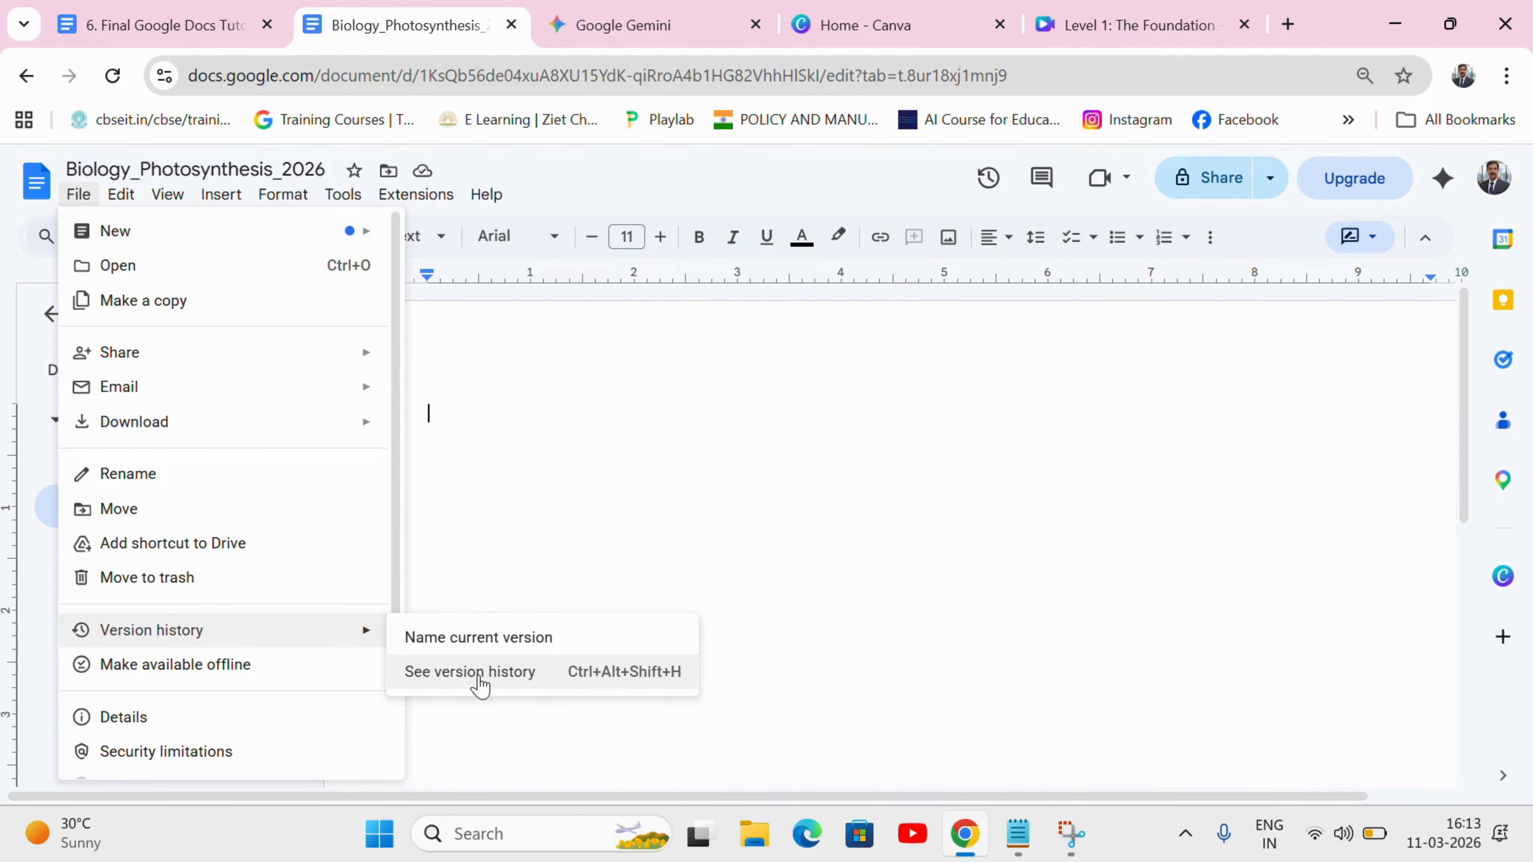
{"action": "left_click", "coordinate": [480, 686]}
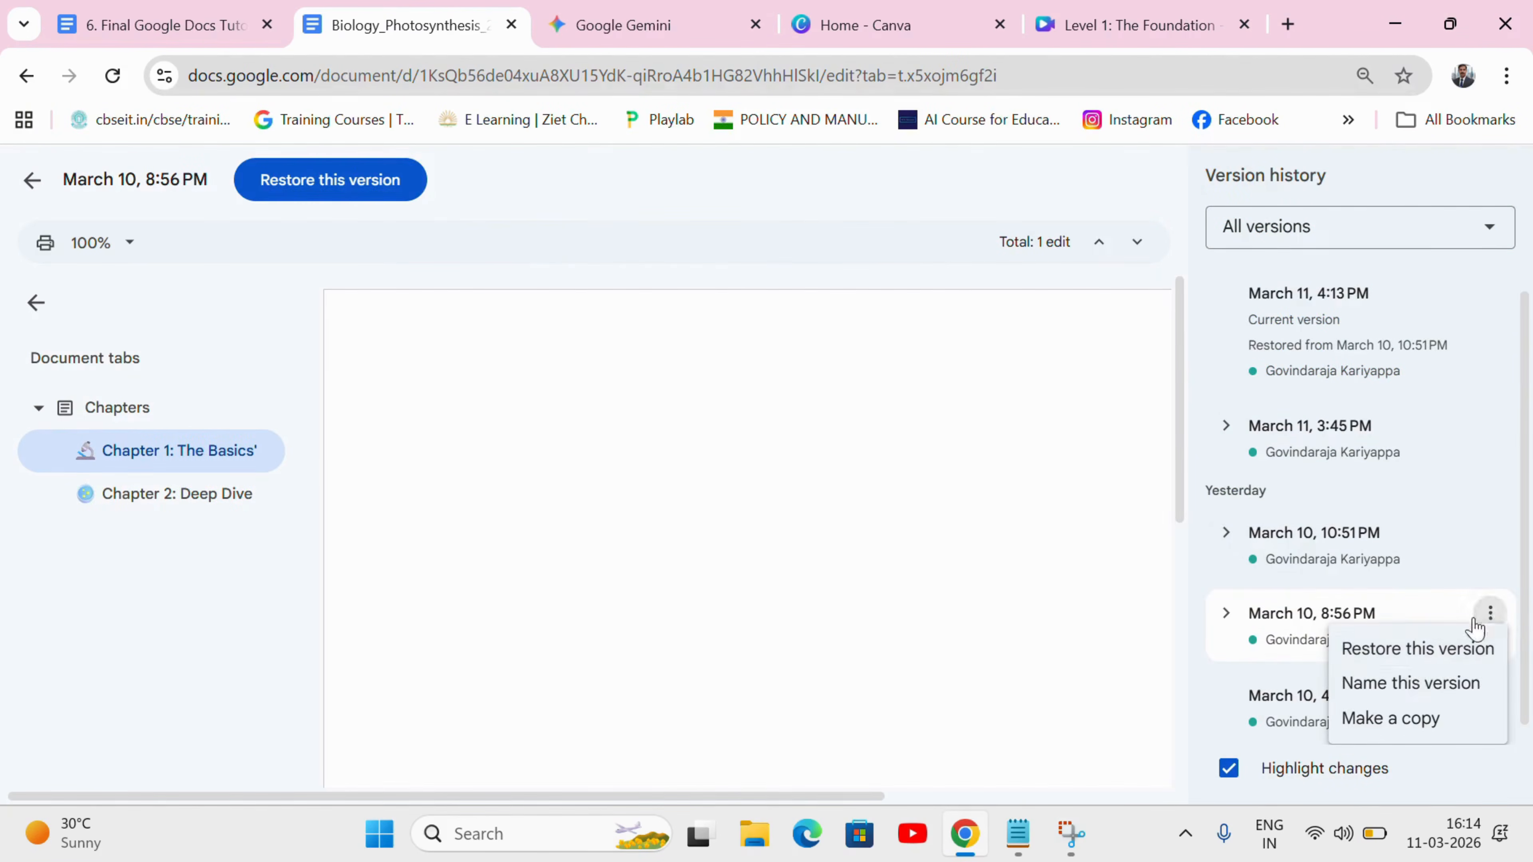
{"action": "left_click", "coordinate": [1407, 655]}
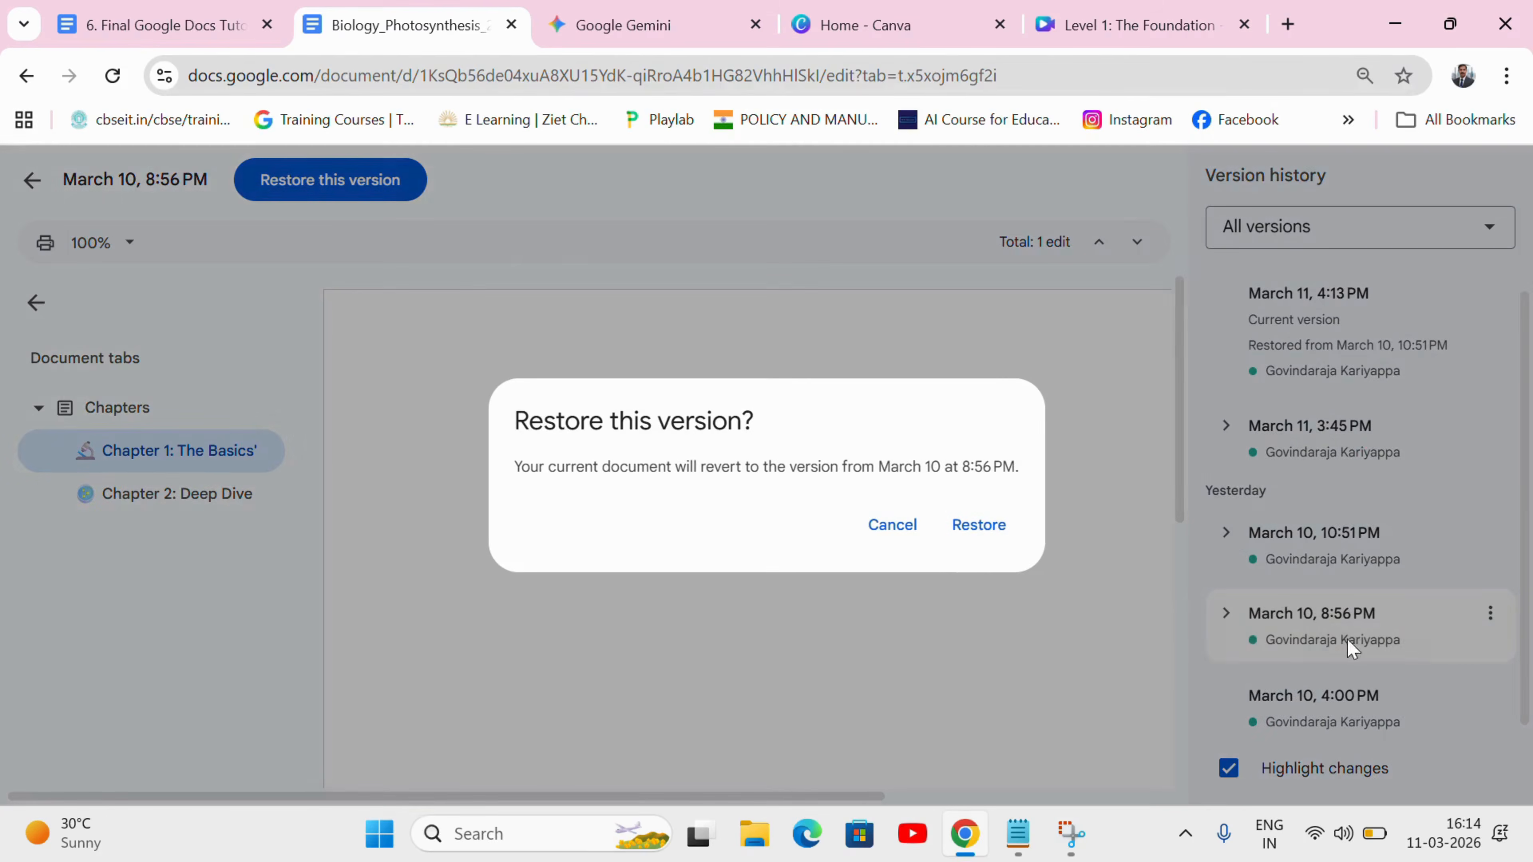
{"action": "left_click", "coordinate": [979, 524]}
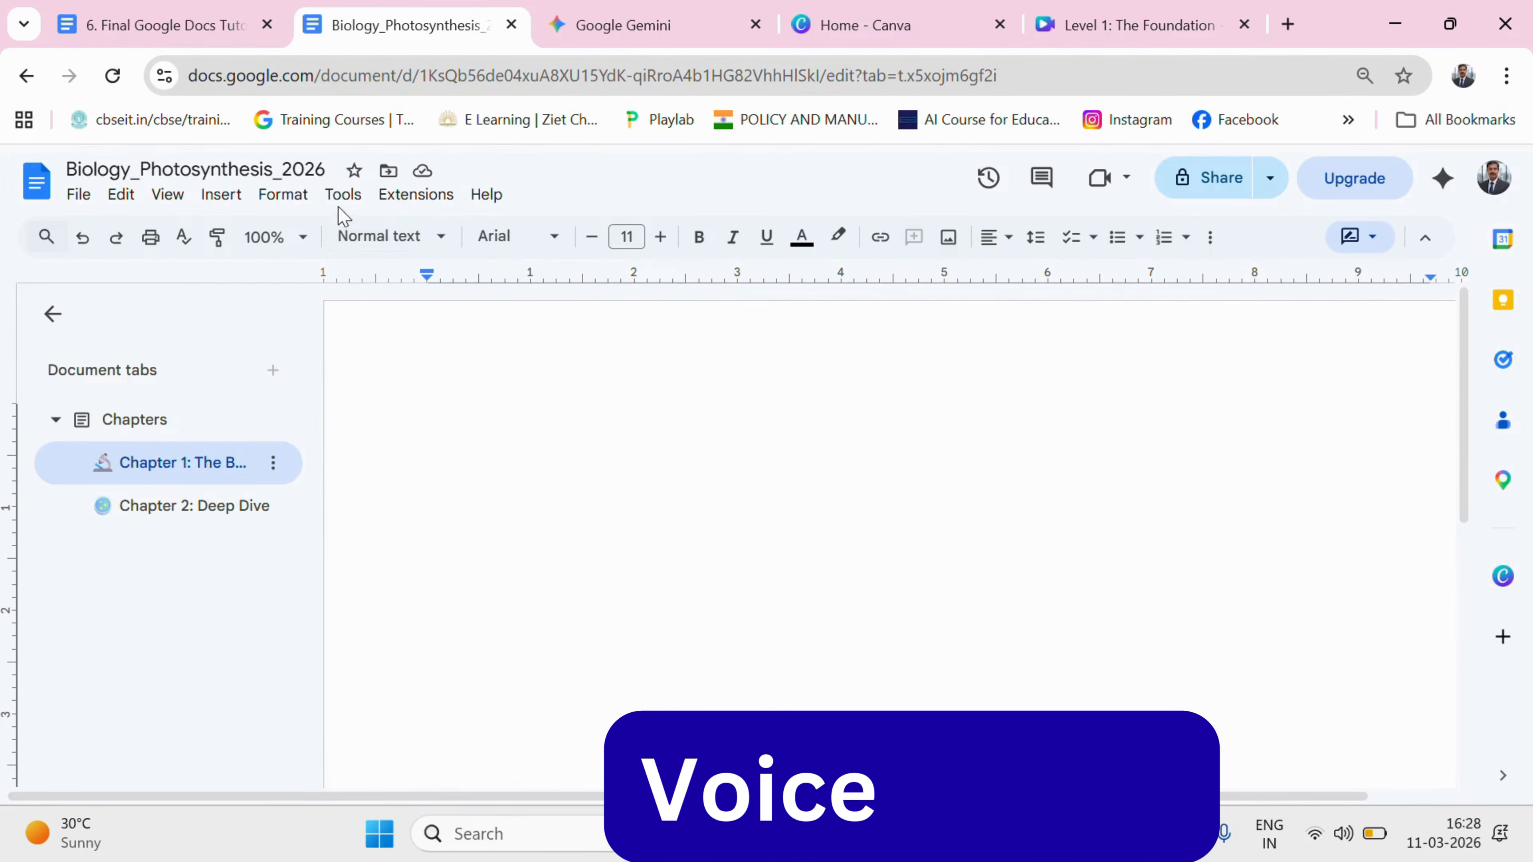
Step: Start voice typing in Chapter 1 and allow microphone access for this time only
{"action": "left_click", "coordinate": [346, 202]}
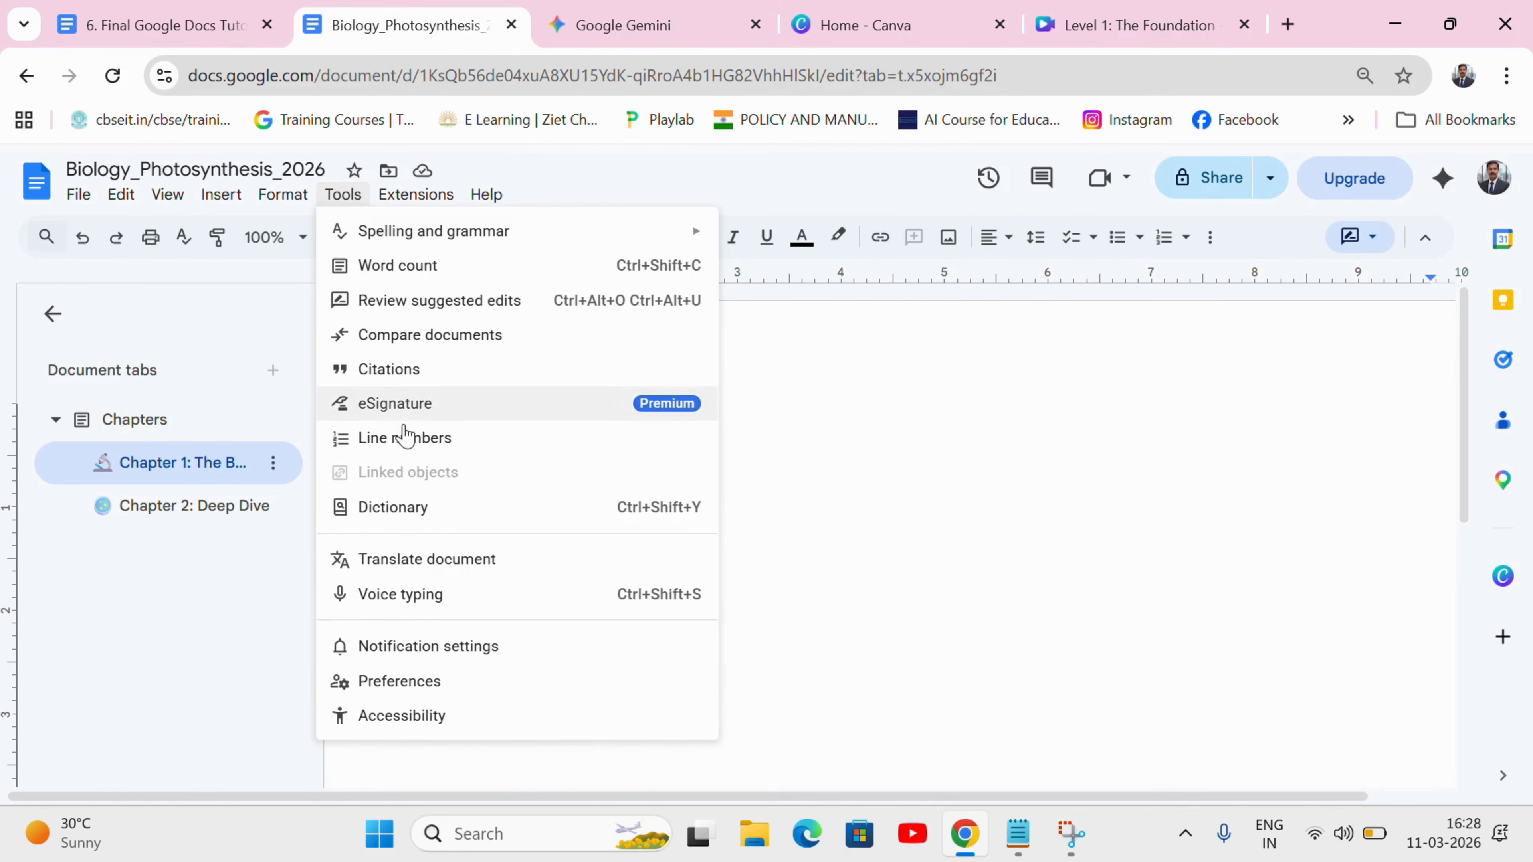
{"action": "left_click", "coordinate": [414, 595]}
{"action": "left_click", "coordinate": [114, 427]}
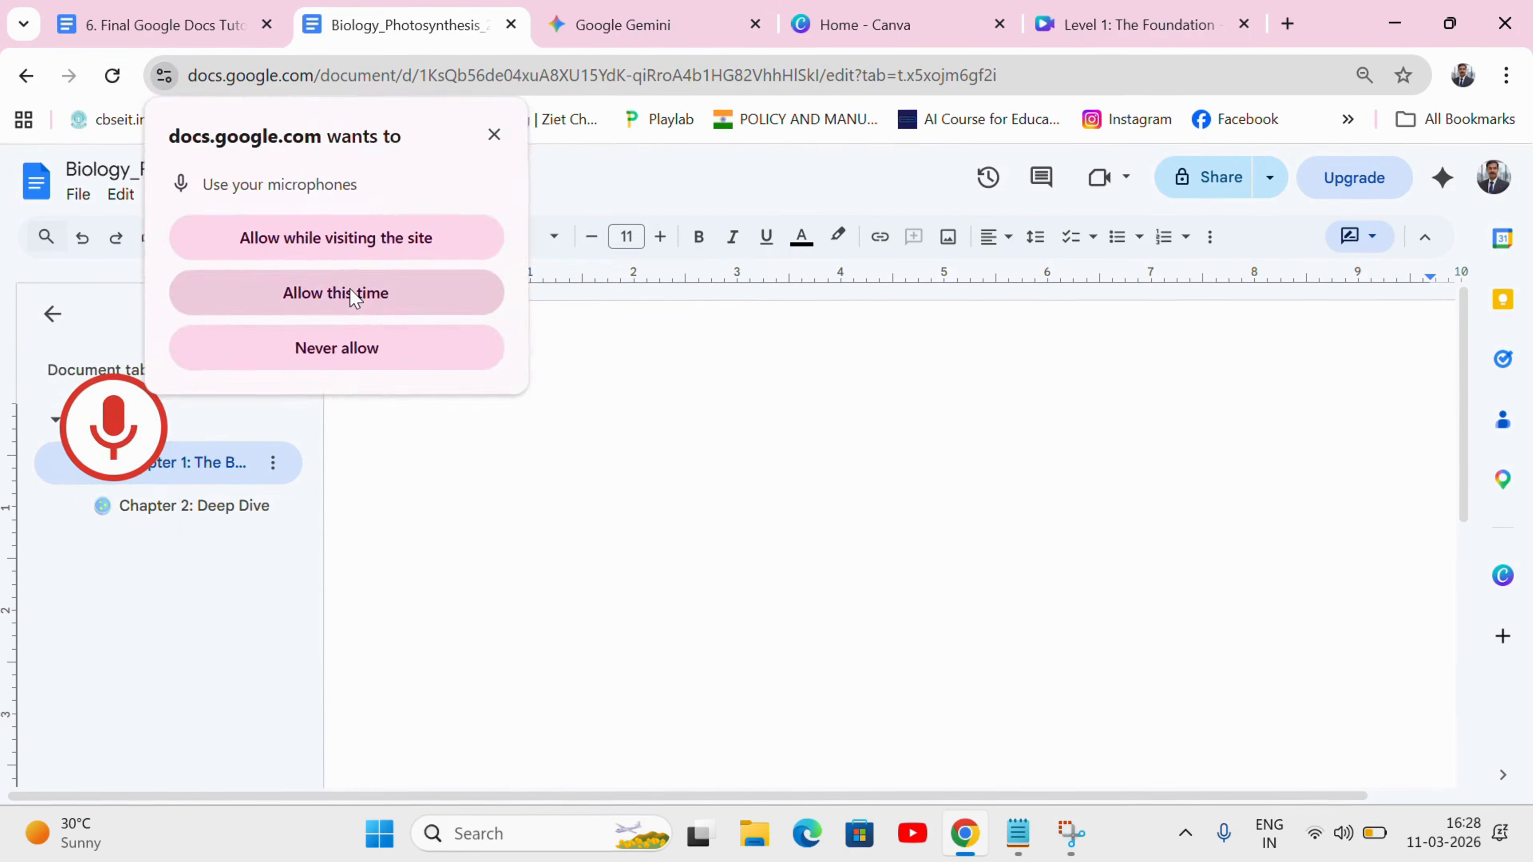
{"action": "left_click", "coordinate": [355, 296]}
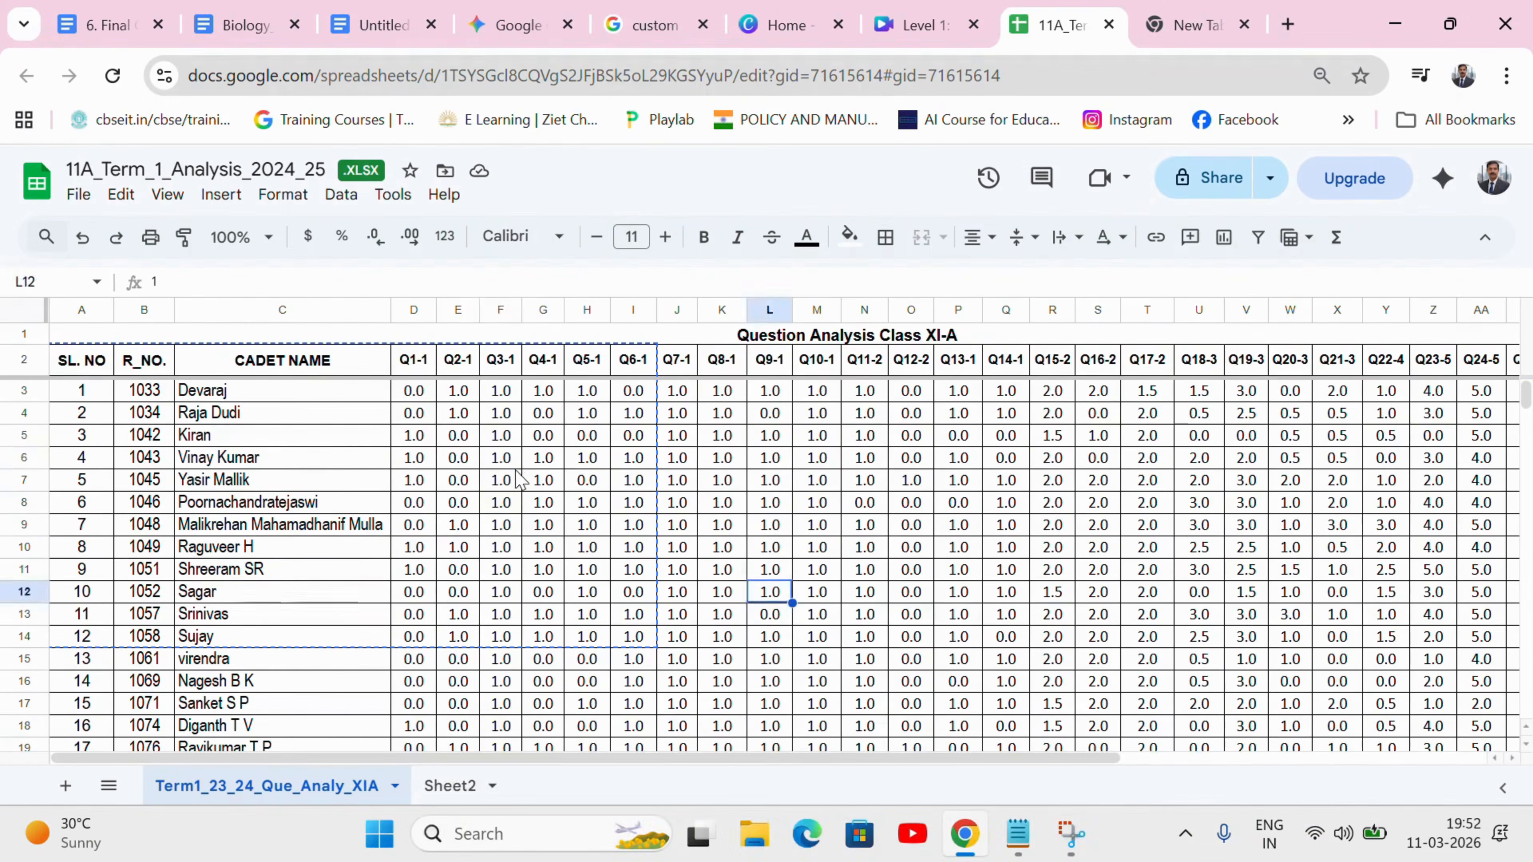
{"action": "left_click", "coordinate": [501, 458]}
{"action": "left_click", "coordinate": [500, 507]}
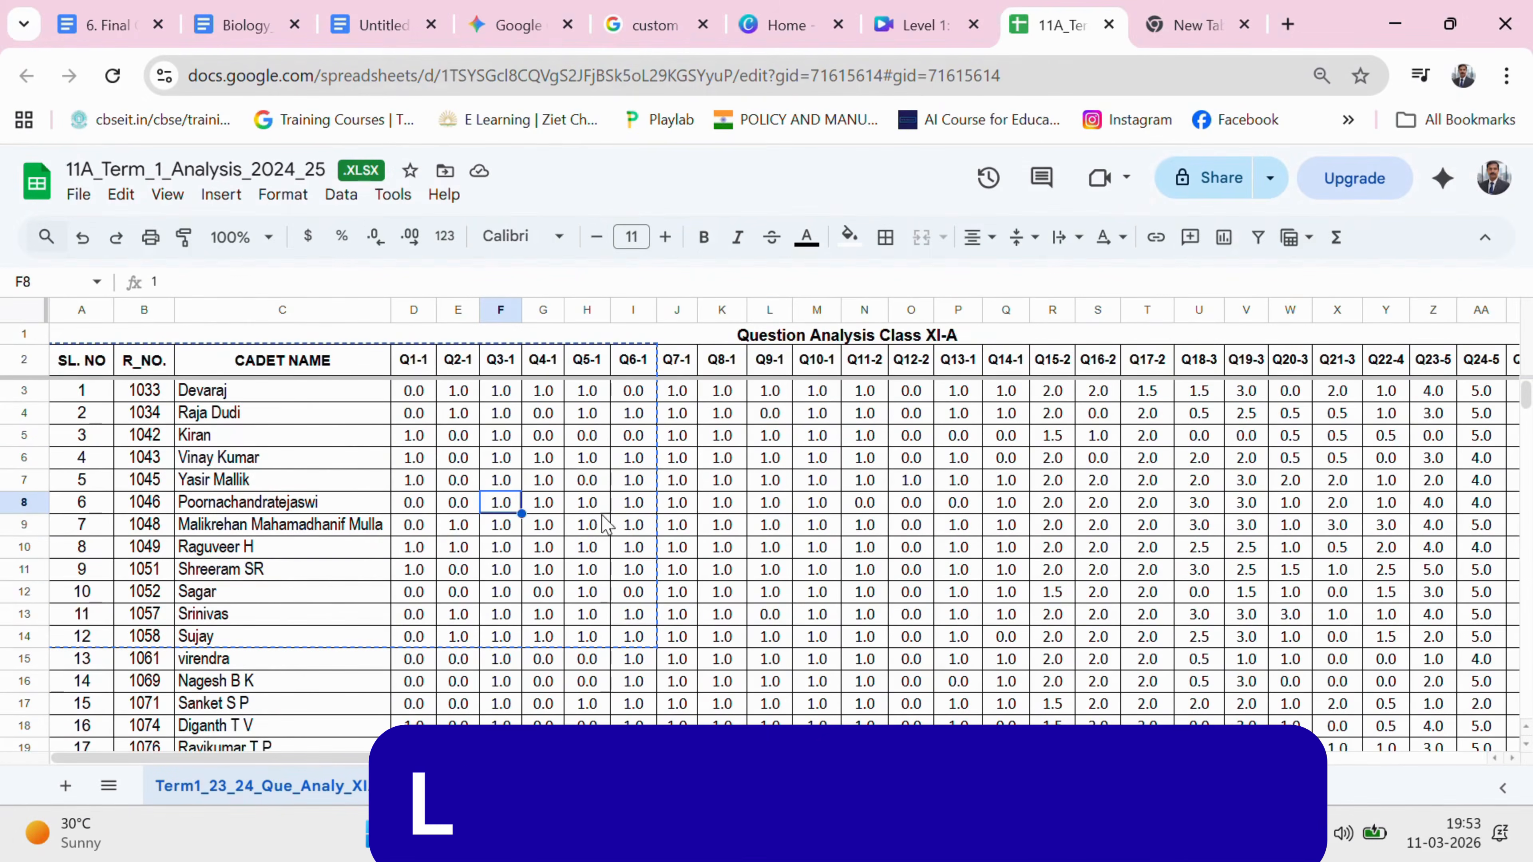
{"action": "left_click", "coordinate": [631, 523]}
{"action": "left_click", "coordinate": [799, 528]}
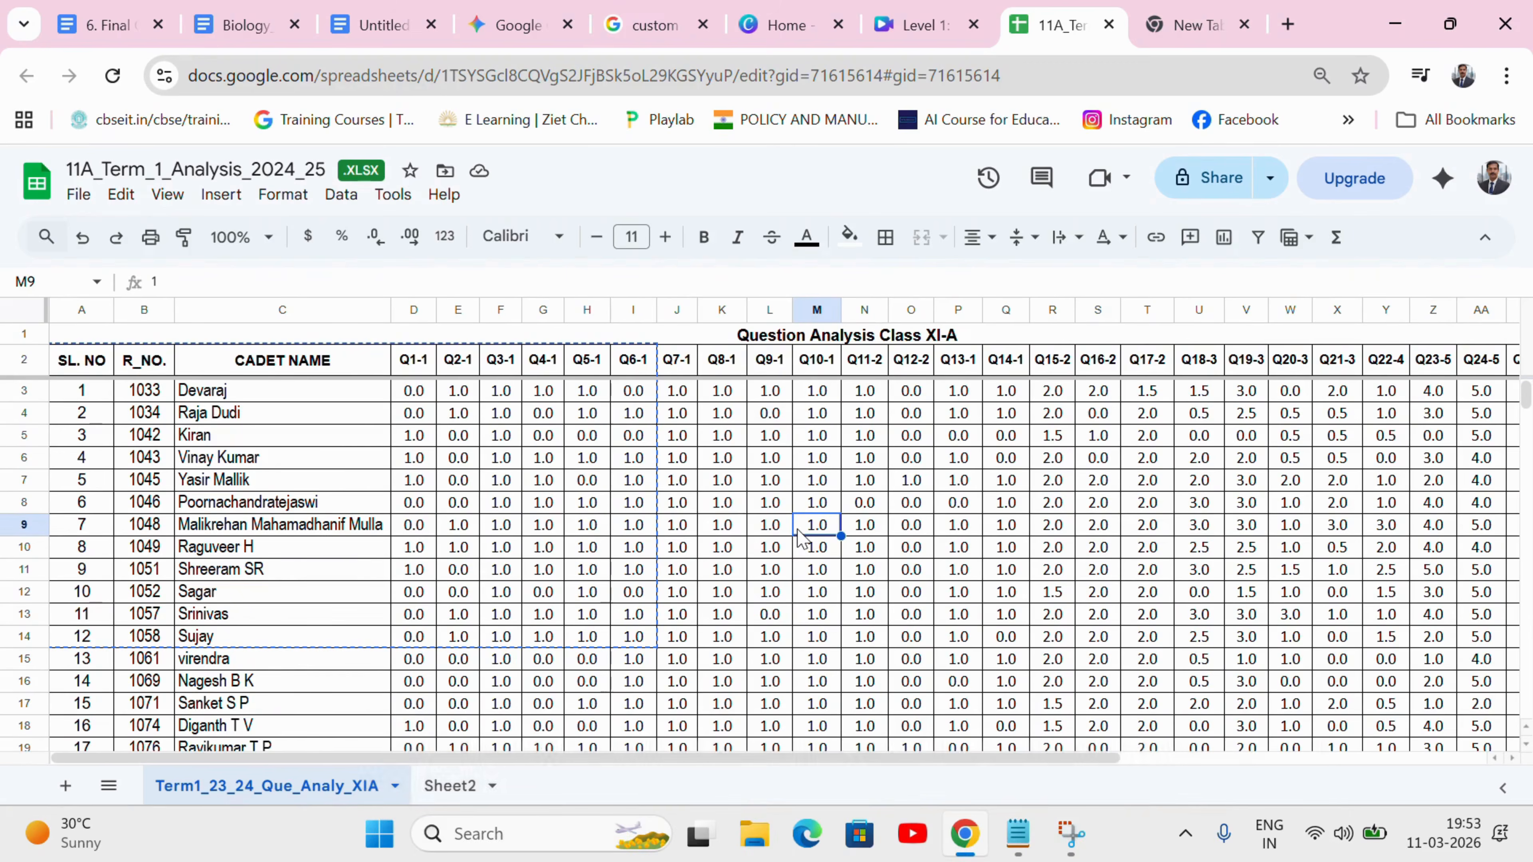
{"action": "left_click", "coordinate": [380, 25]}
{"action": "left_click", "coordinate": [241, 26]}
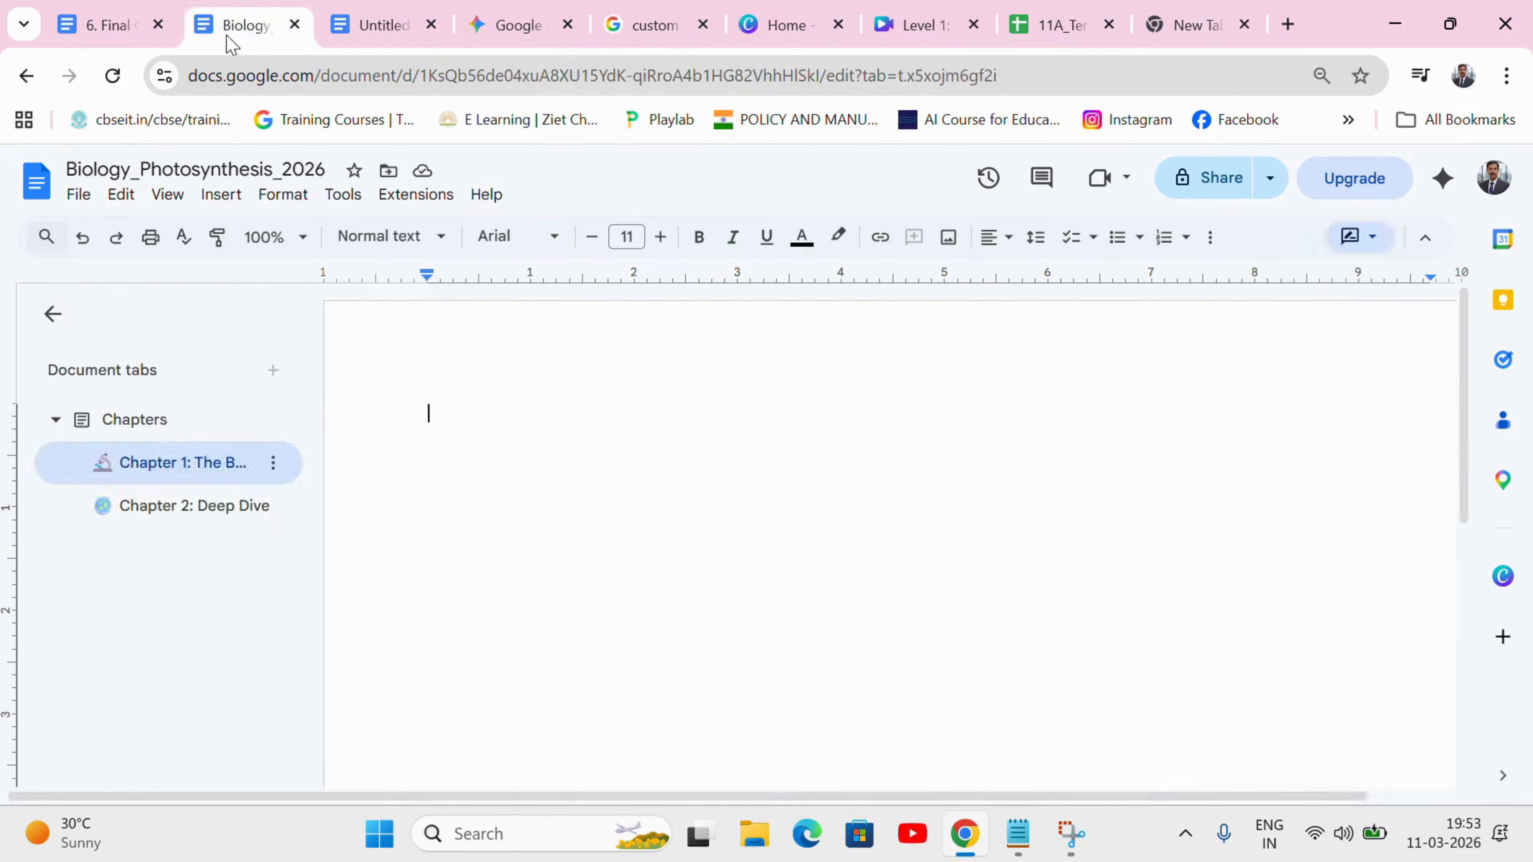
{"action": "left_click", "coordinate": [122, 35]}
{"action": "left_click", "coordinate": [1057, 24]}
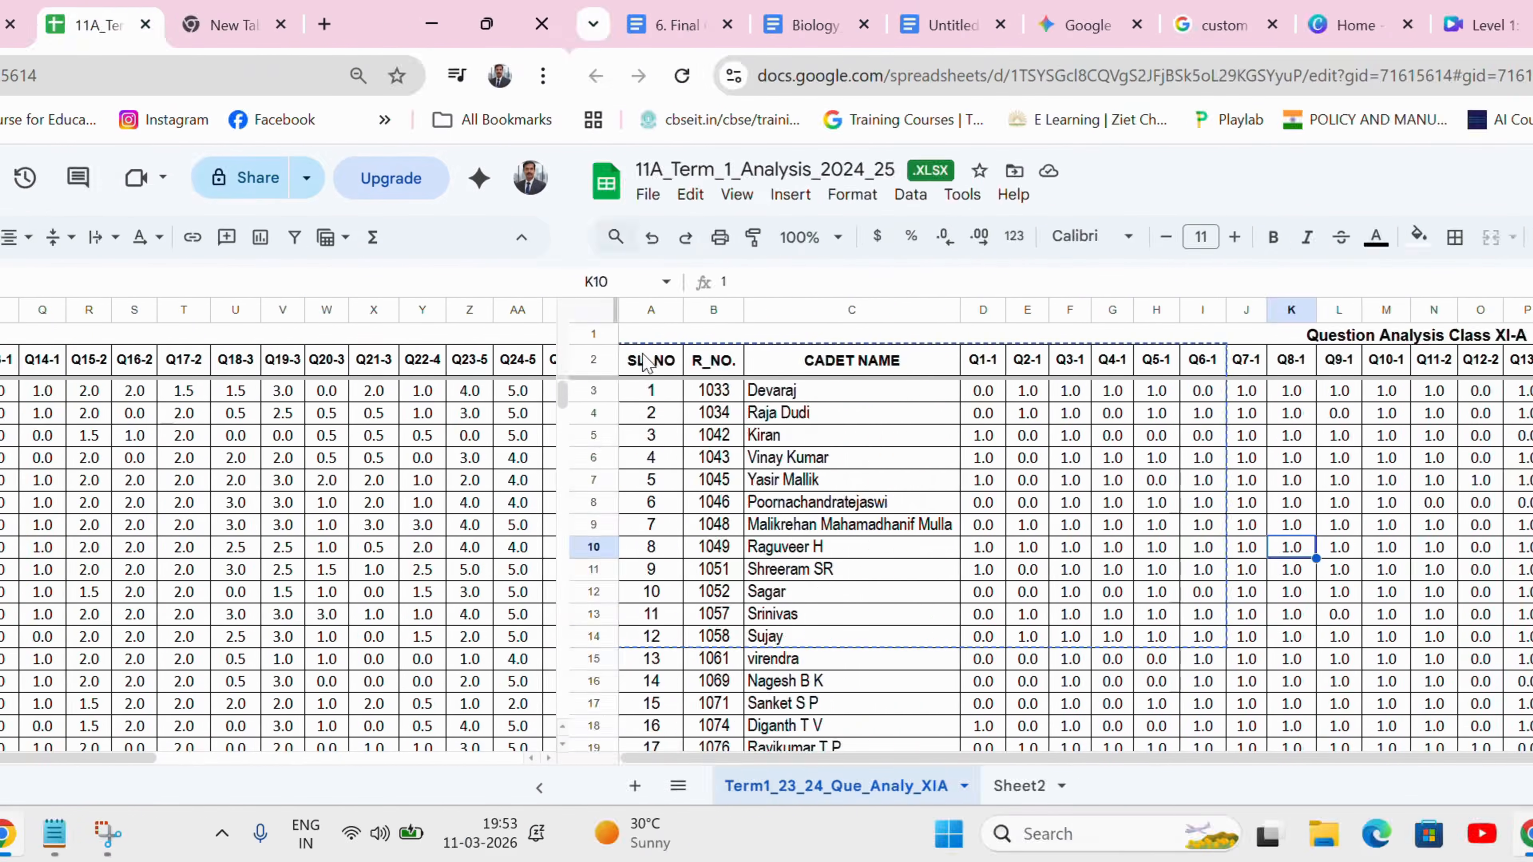
Step: Copy the 11A_Term_1_Analysis_2024_25 table from SL. NO through Q6-1, paste it into Chapter 1 linked to the spreadsheet, and update the linked table
{"action": "left_click", "coordinate": [77, 363]}
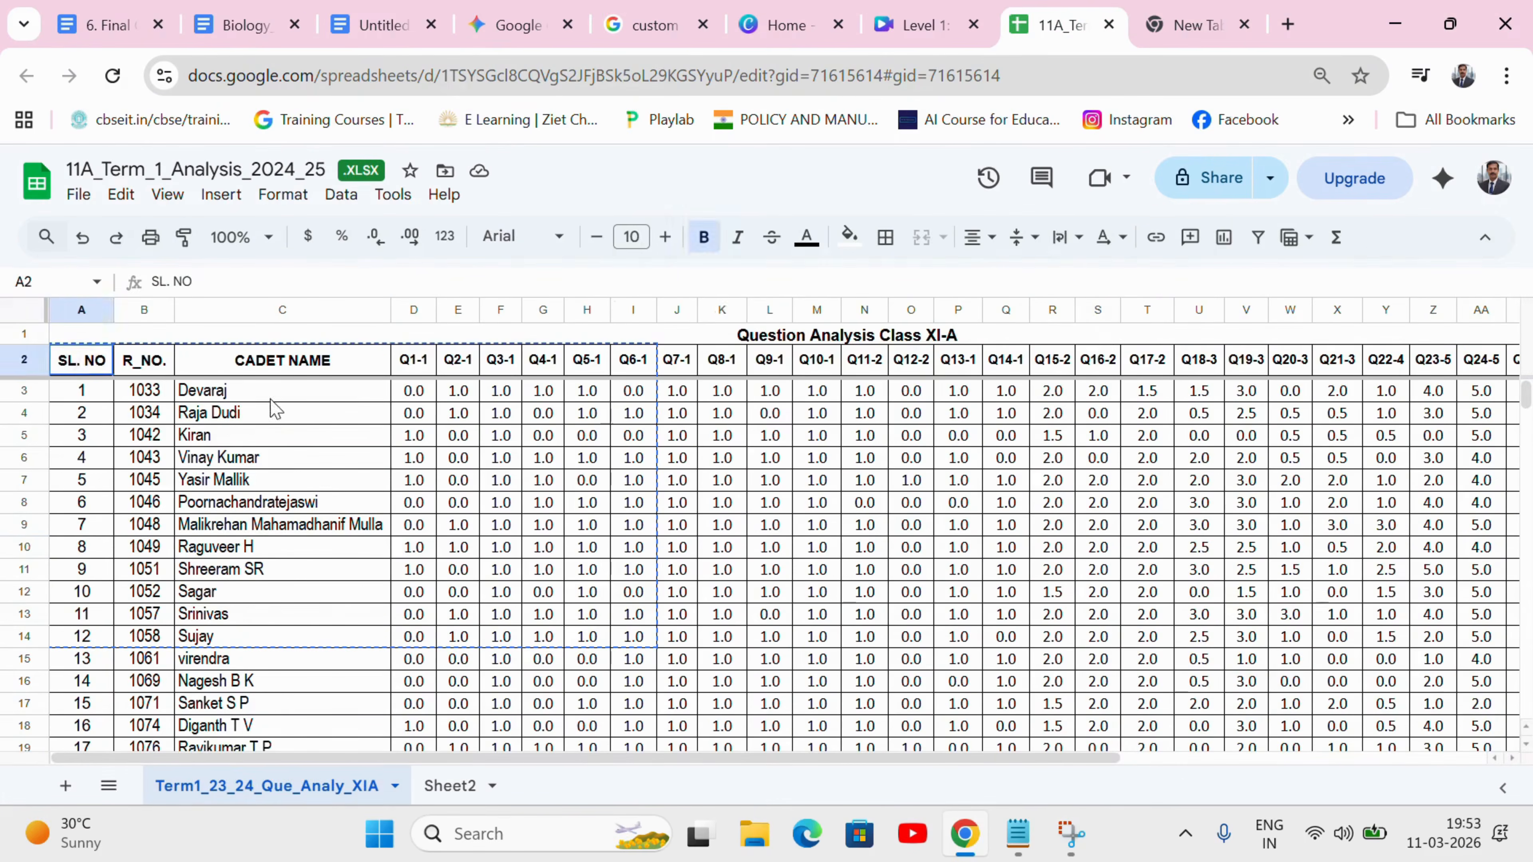
{"action": "left_click_drag", "start_coordinate": [275, 409], "coordinate": [676, 713]}
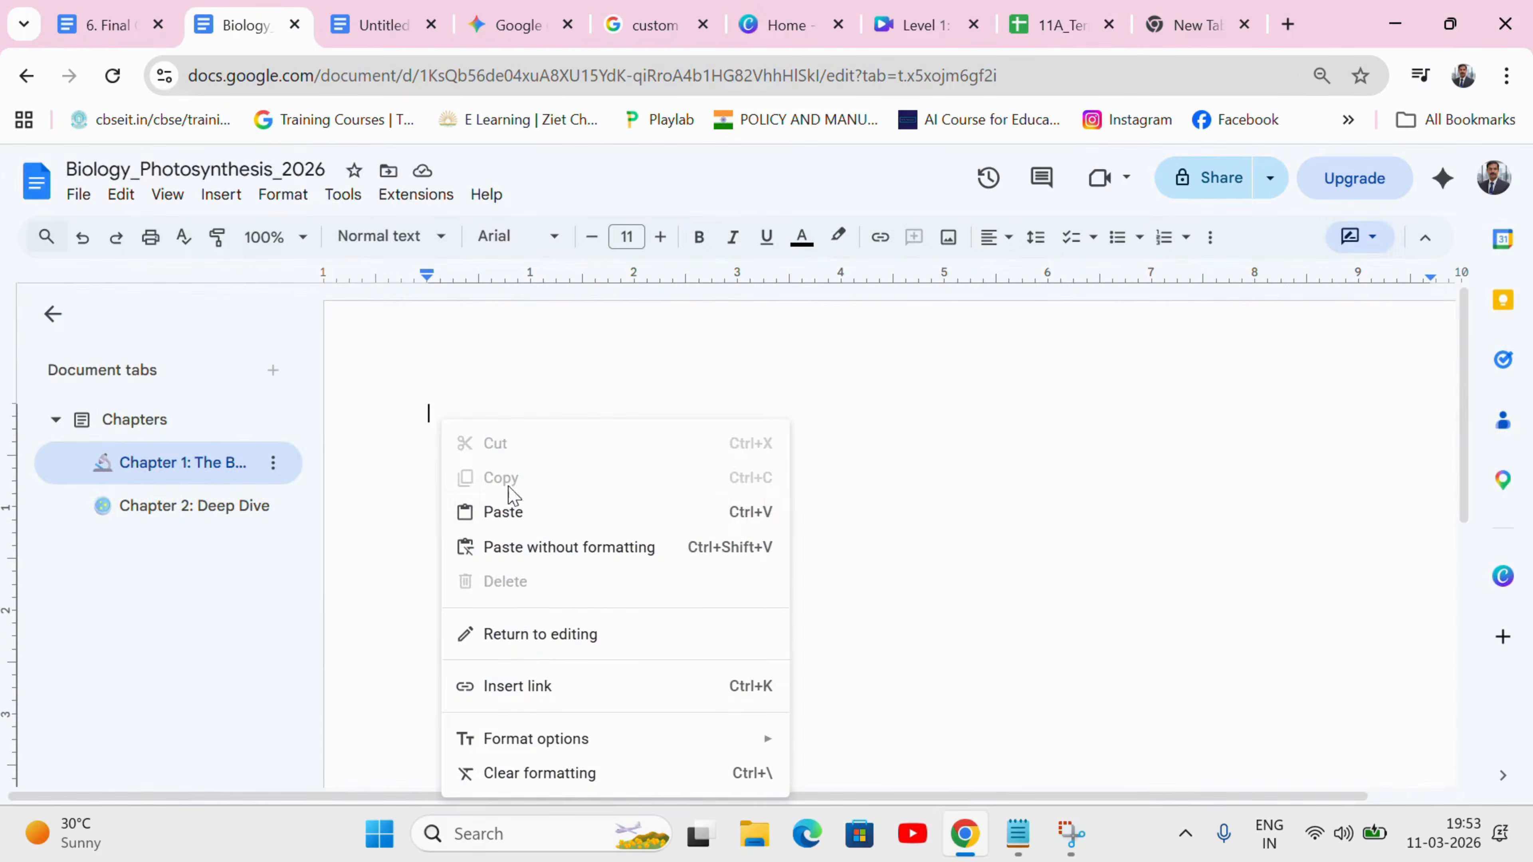
{"action": "left_click", "coordinate": [514, 516]}
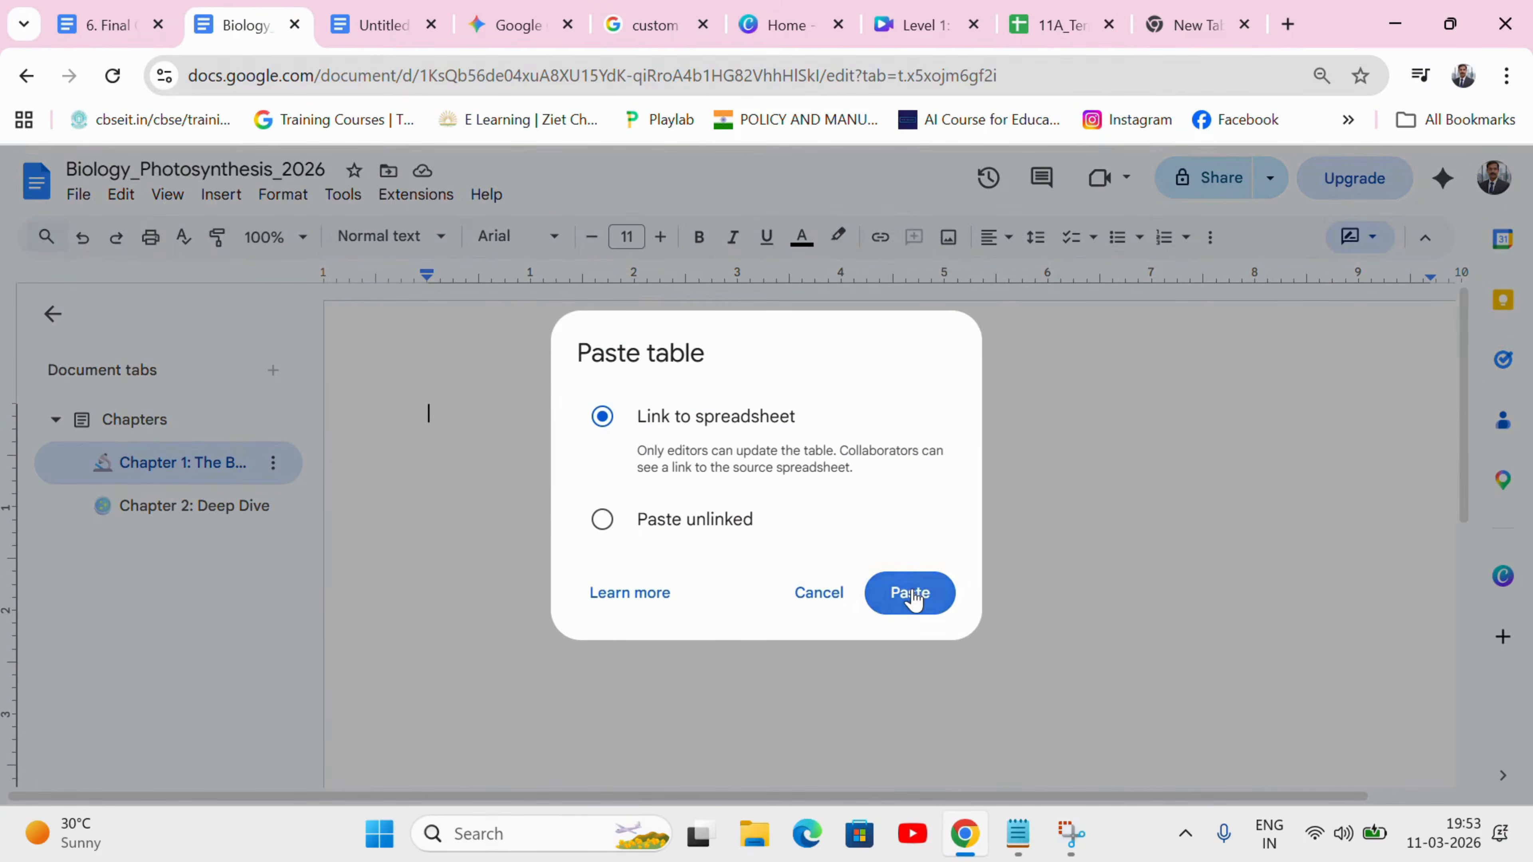
{"action": "left_click", "coordinate": [911, 593]}
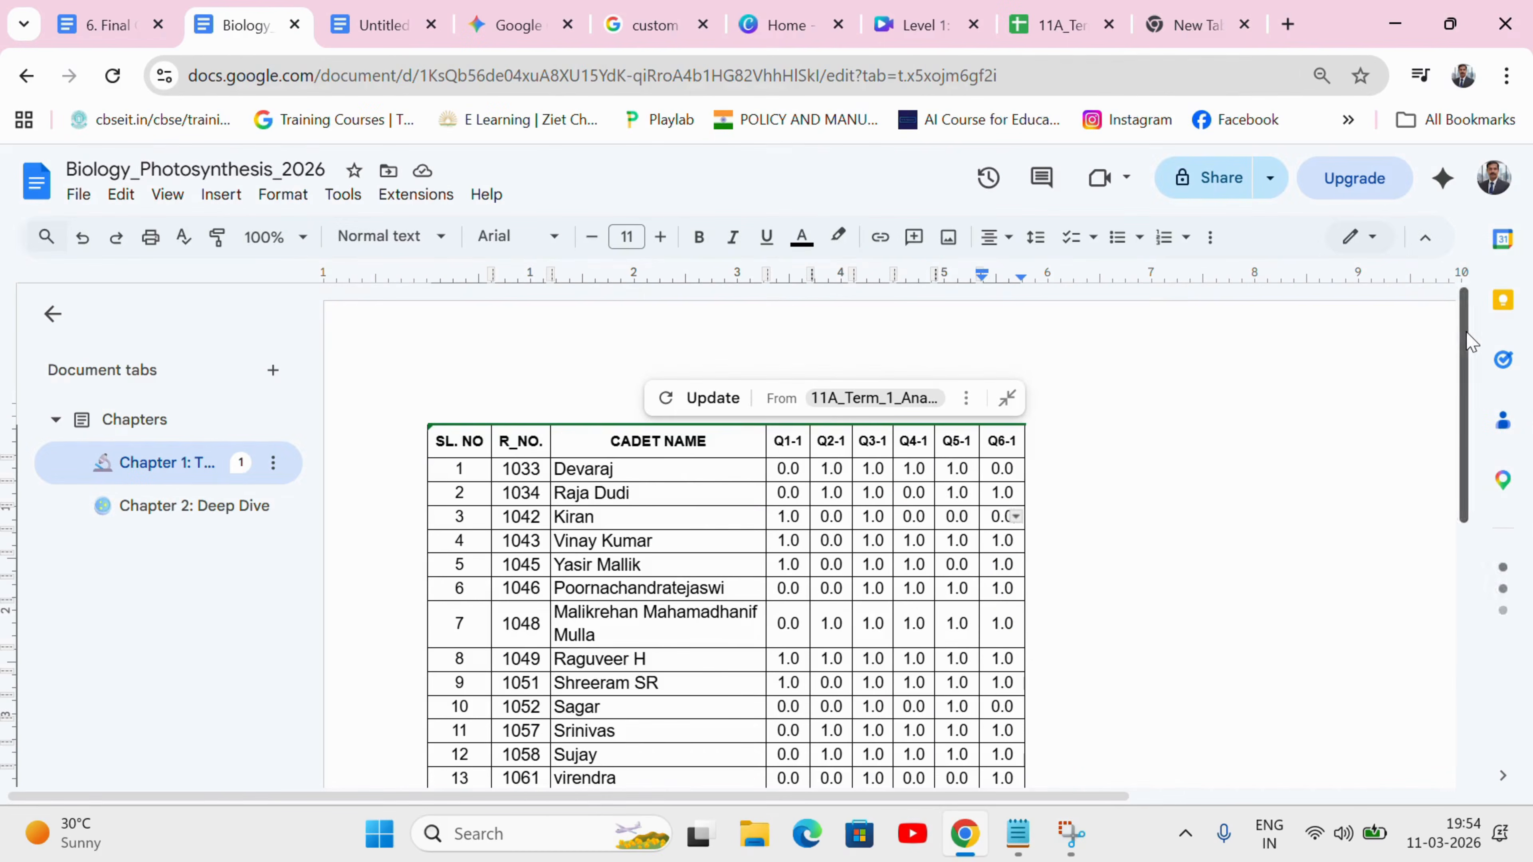
{"action": "left_click", "coordinate": [703, 403]}
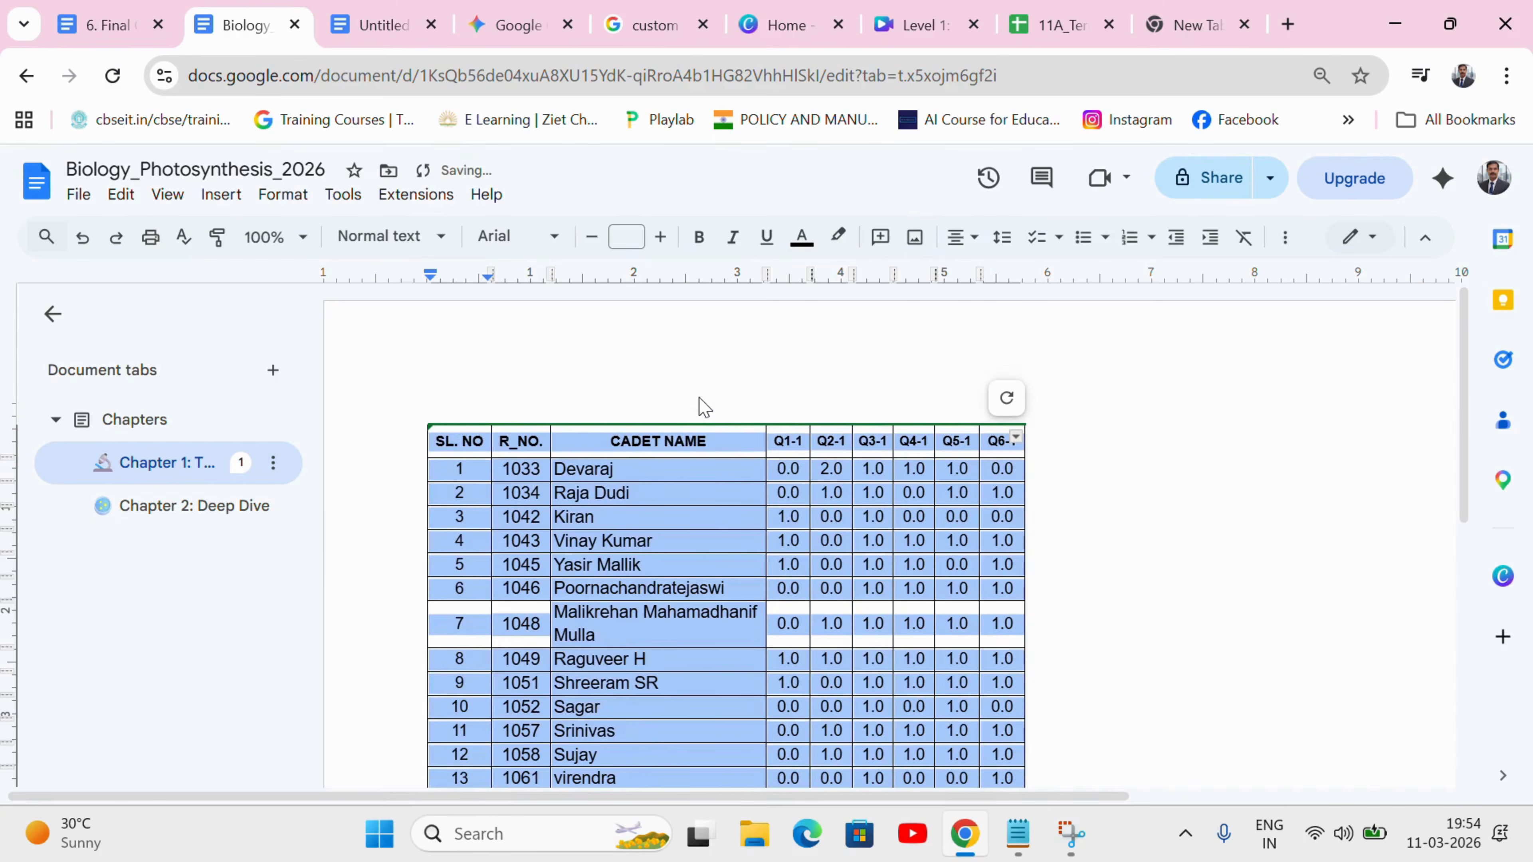
{"action": "left_click", "coordinate": [942, 515]}
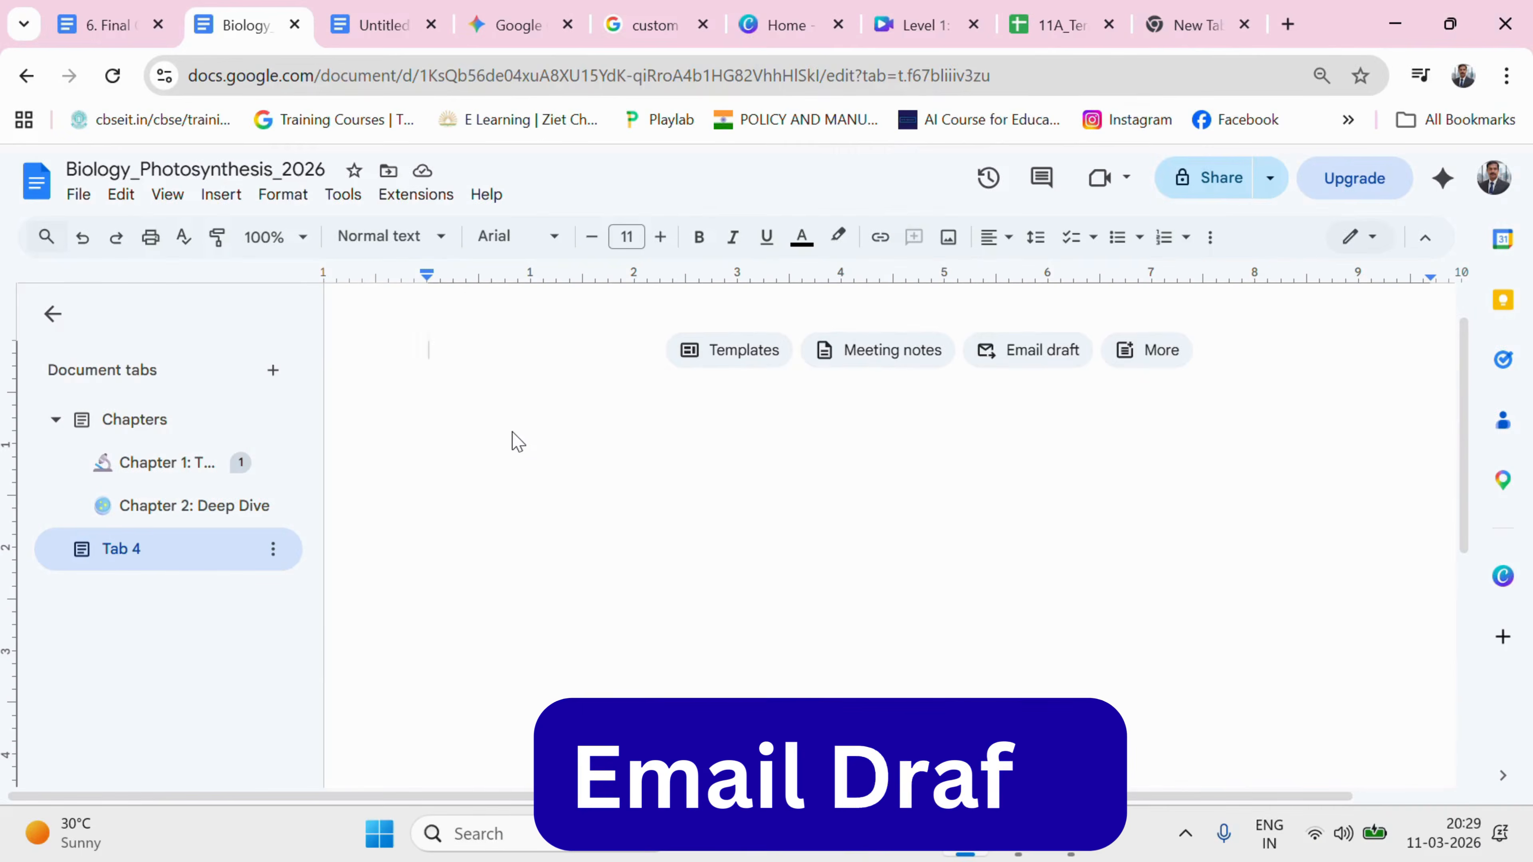
Step: Insert an email draft in Tab 4 with one recipient, subject "Class News Letter" and body "Class news letter", and open it in Gmail
{"action": "type", "text": "@"}
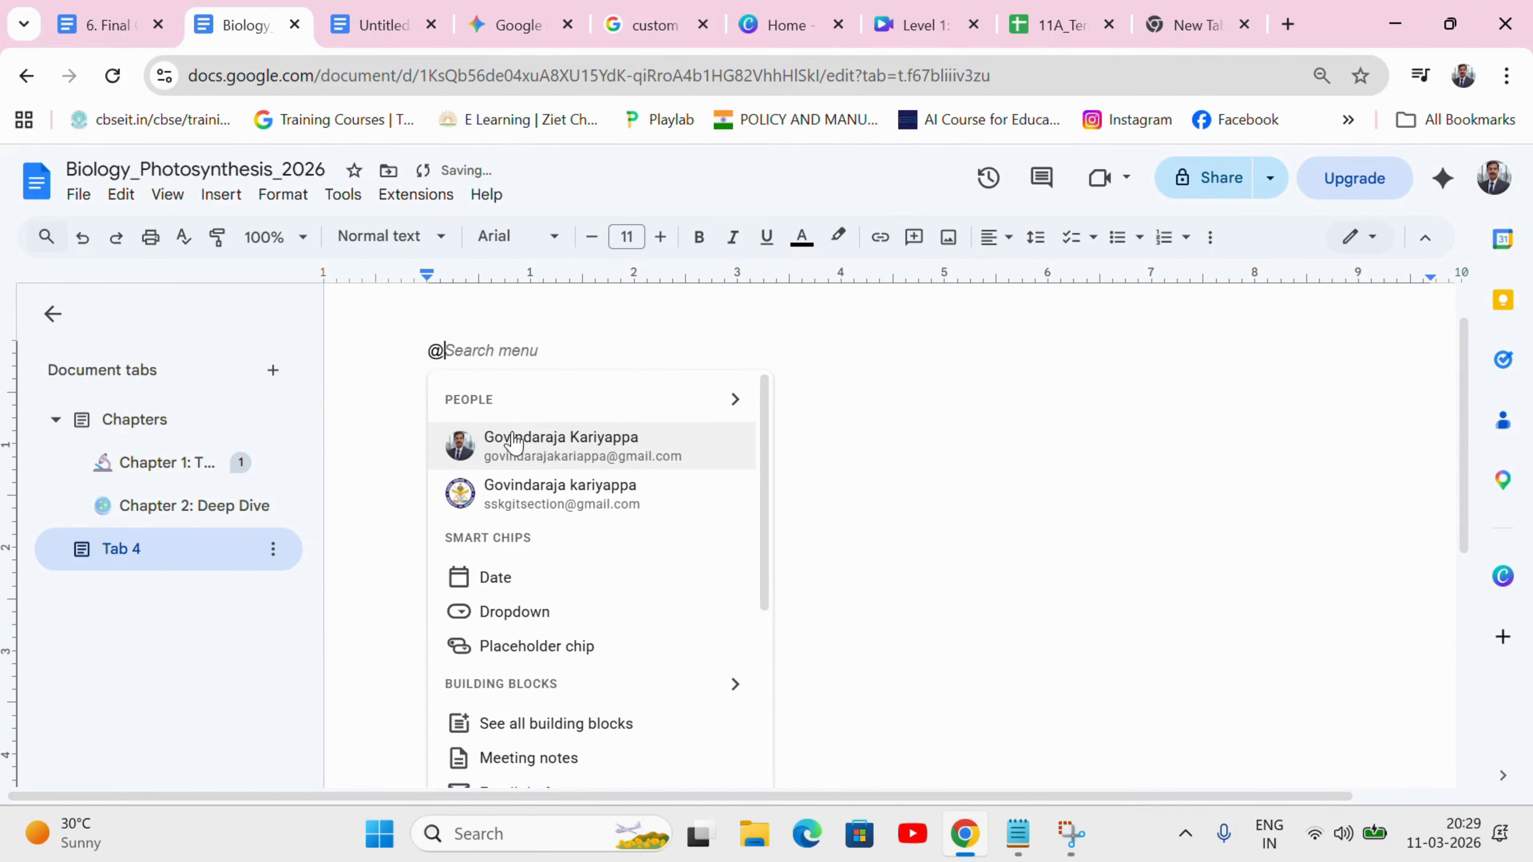
{"action": "type", "text": "email"}
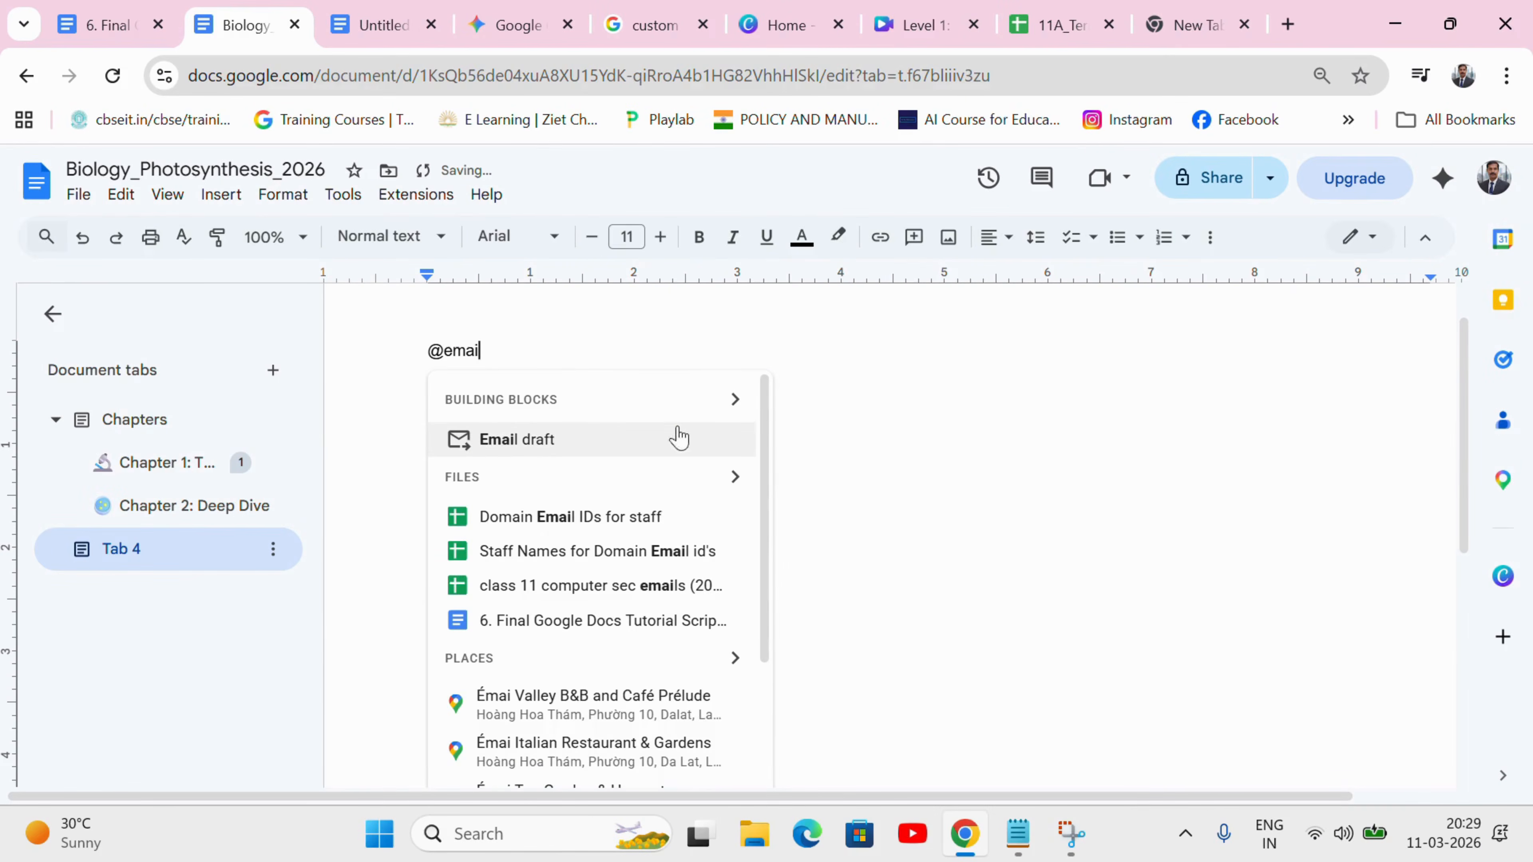
{"action": "left_click", "coordinate": [525, 451]}
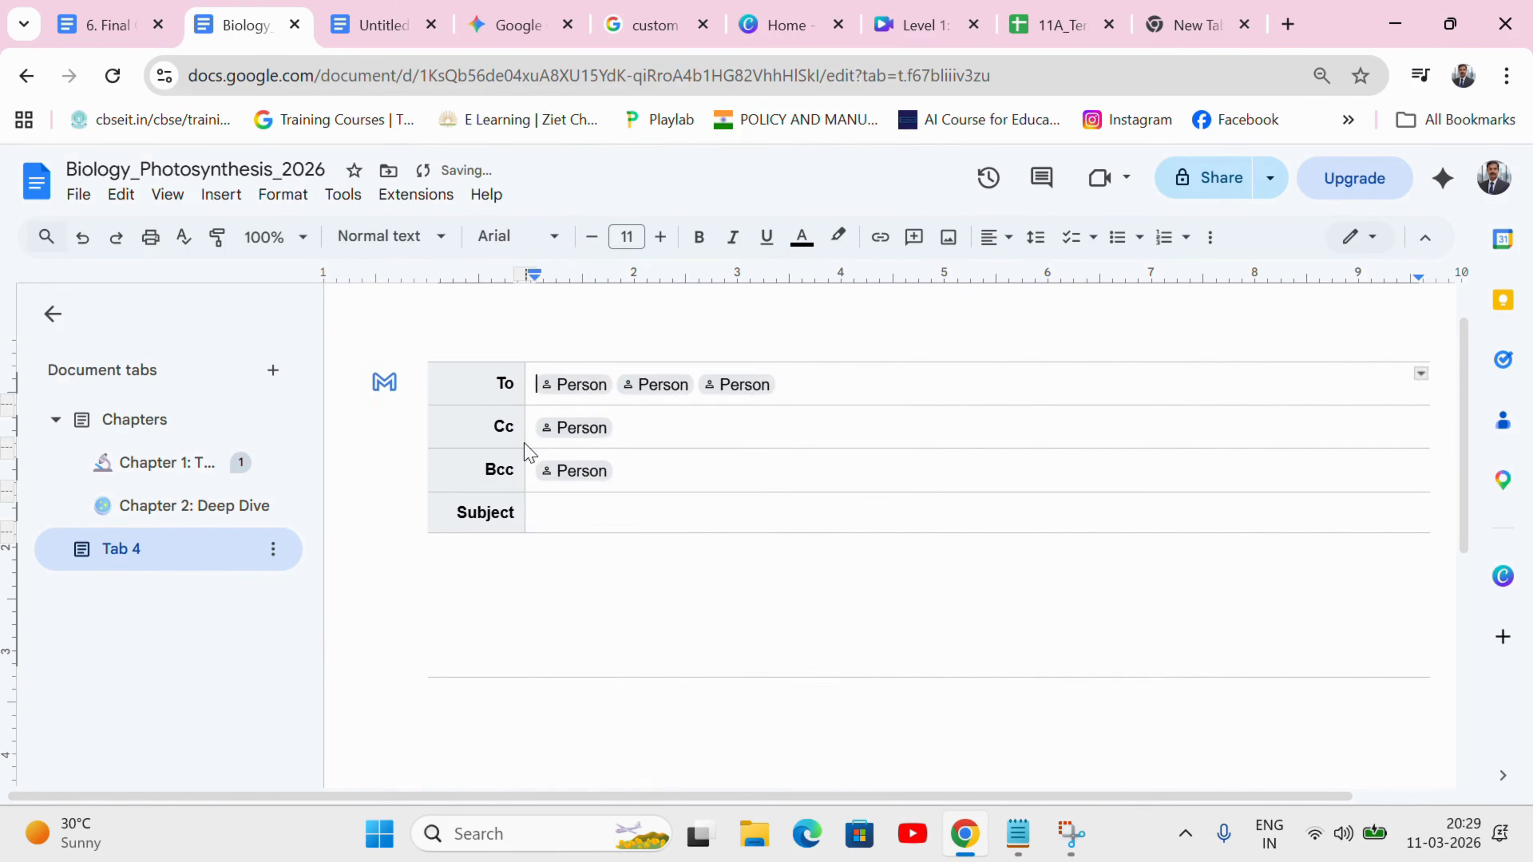
{"action": "left_click", "coordinate": [579, 385]}
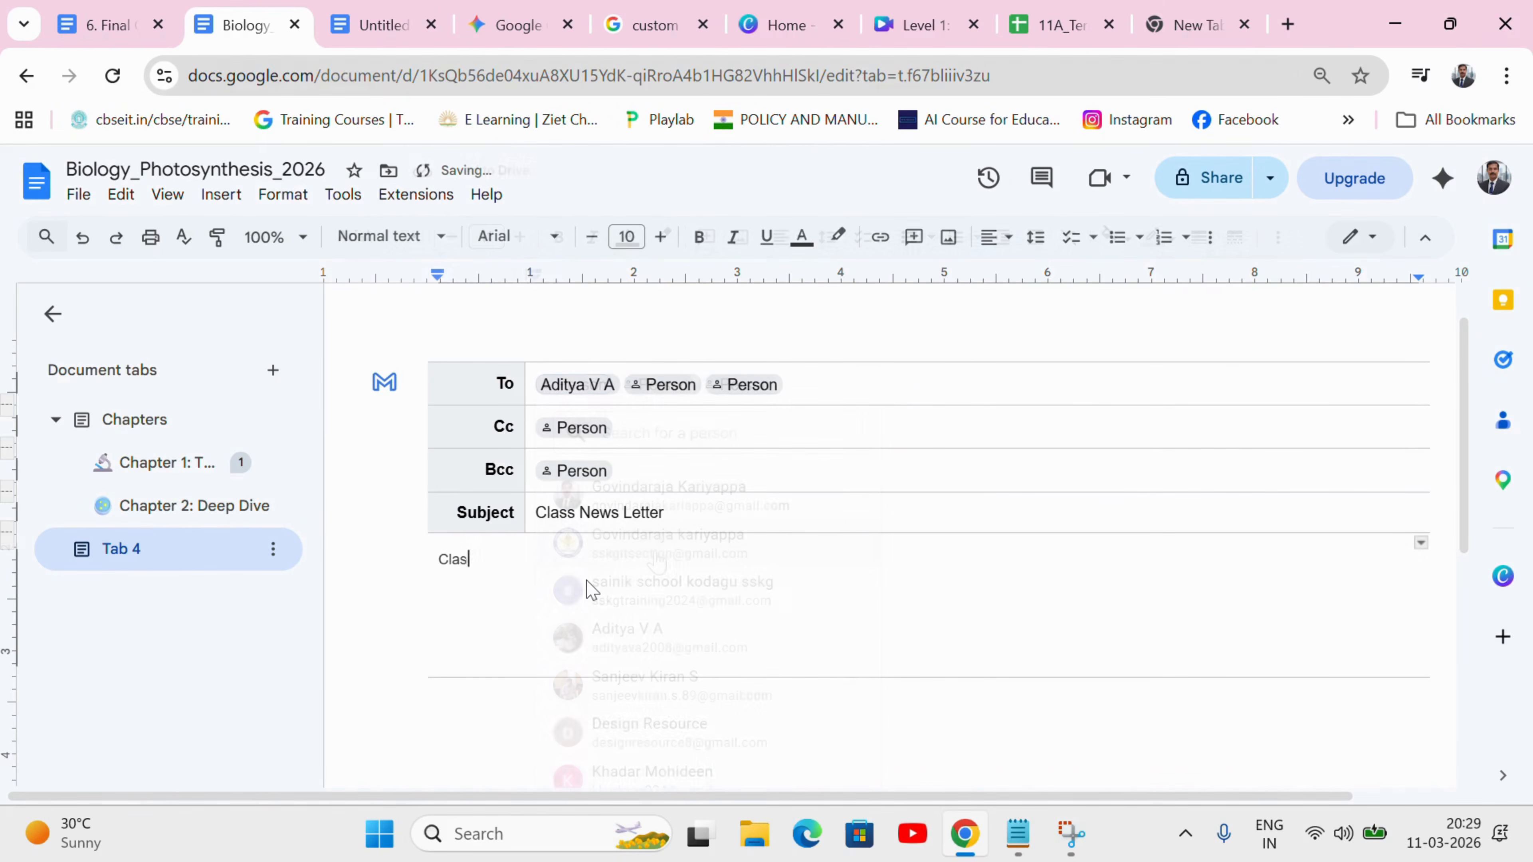
{"action": "type", "text": "news letter"}
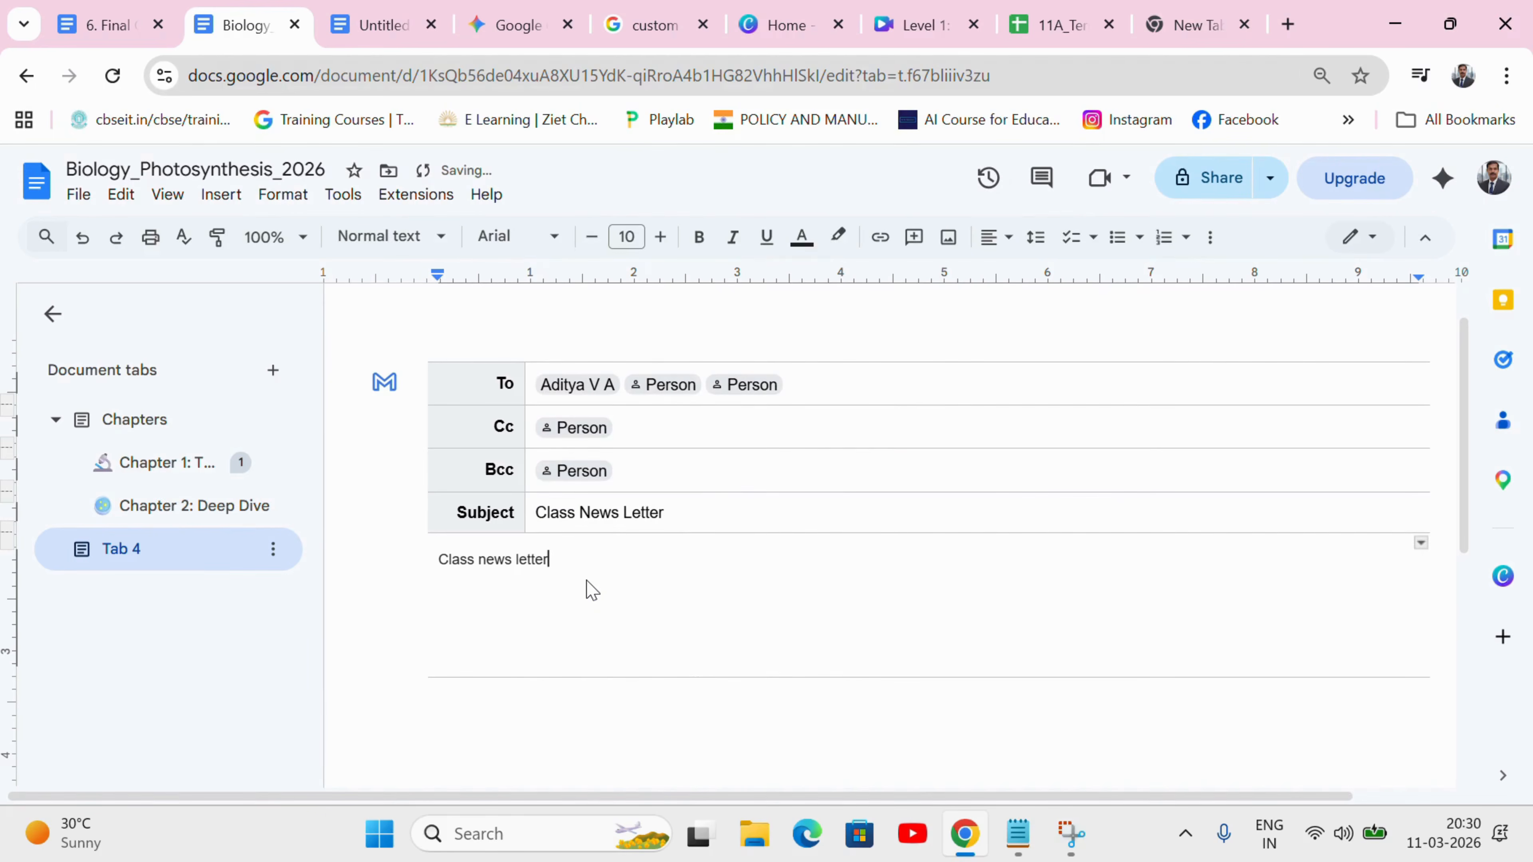
{"action": "left_click", "coordinate": [384, 382]}
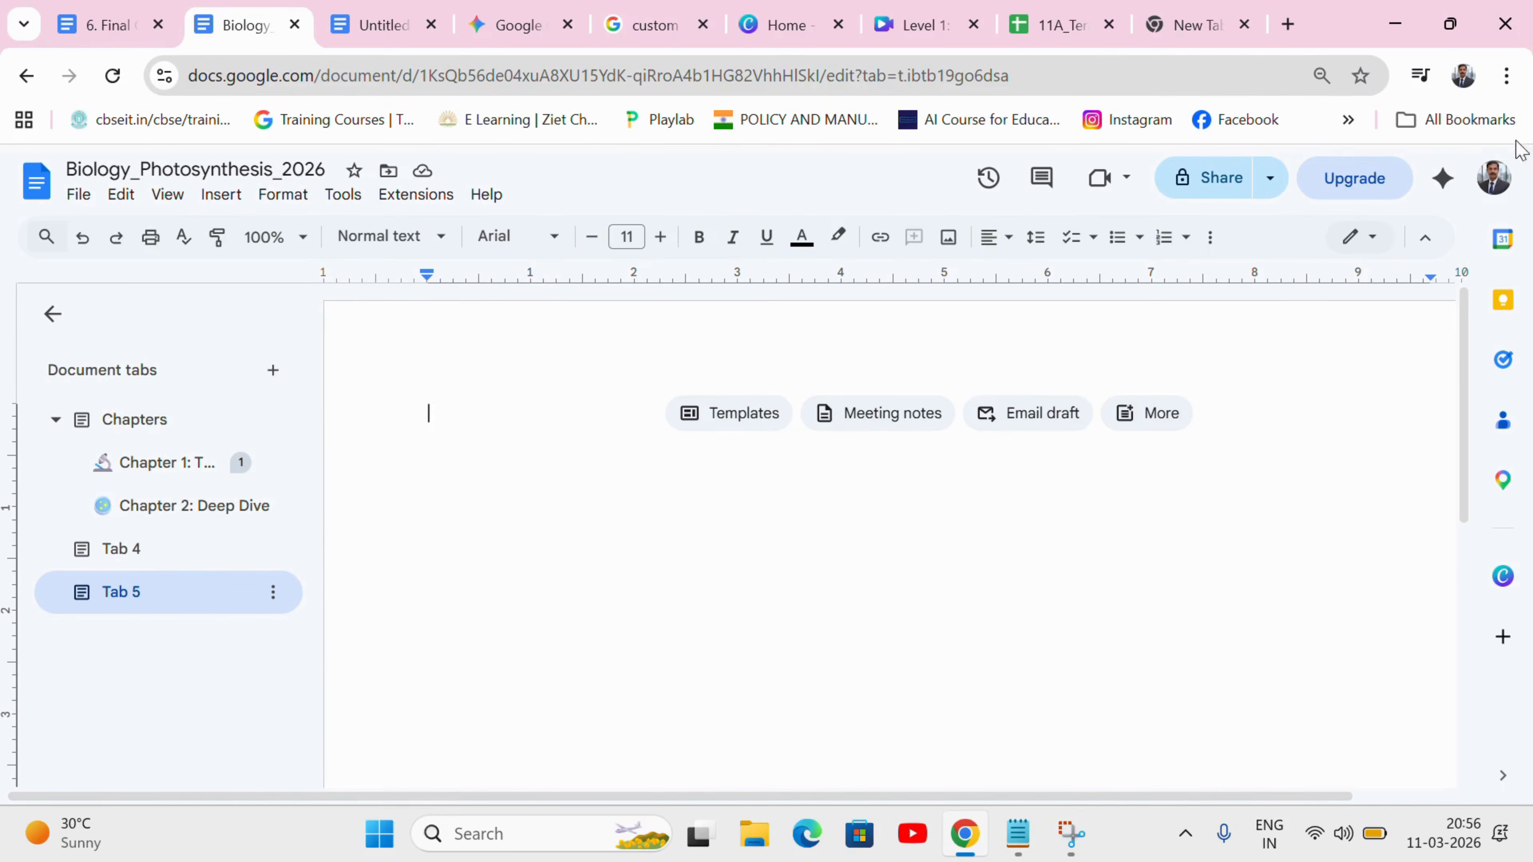
Step: Open the Gemini assistant in the document, look through its feature overview and choose to try it out
{"action": "left_click", "coordinate": [1442, 179]}
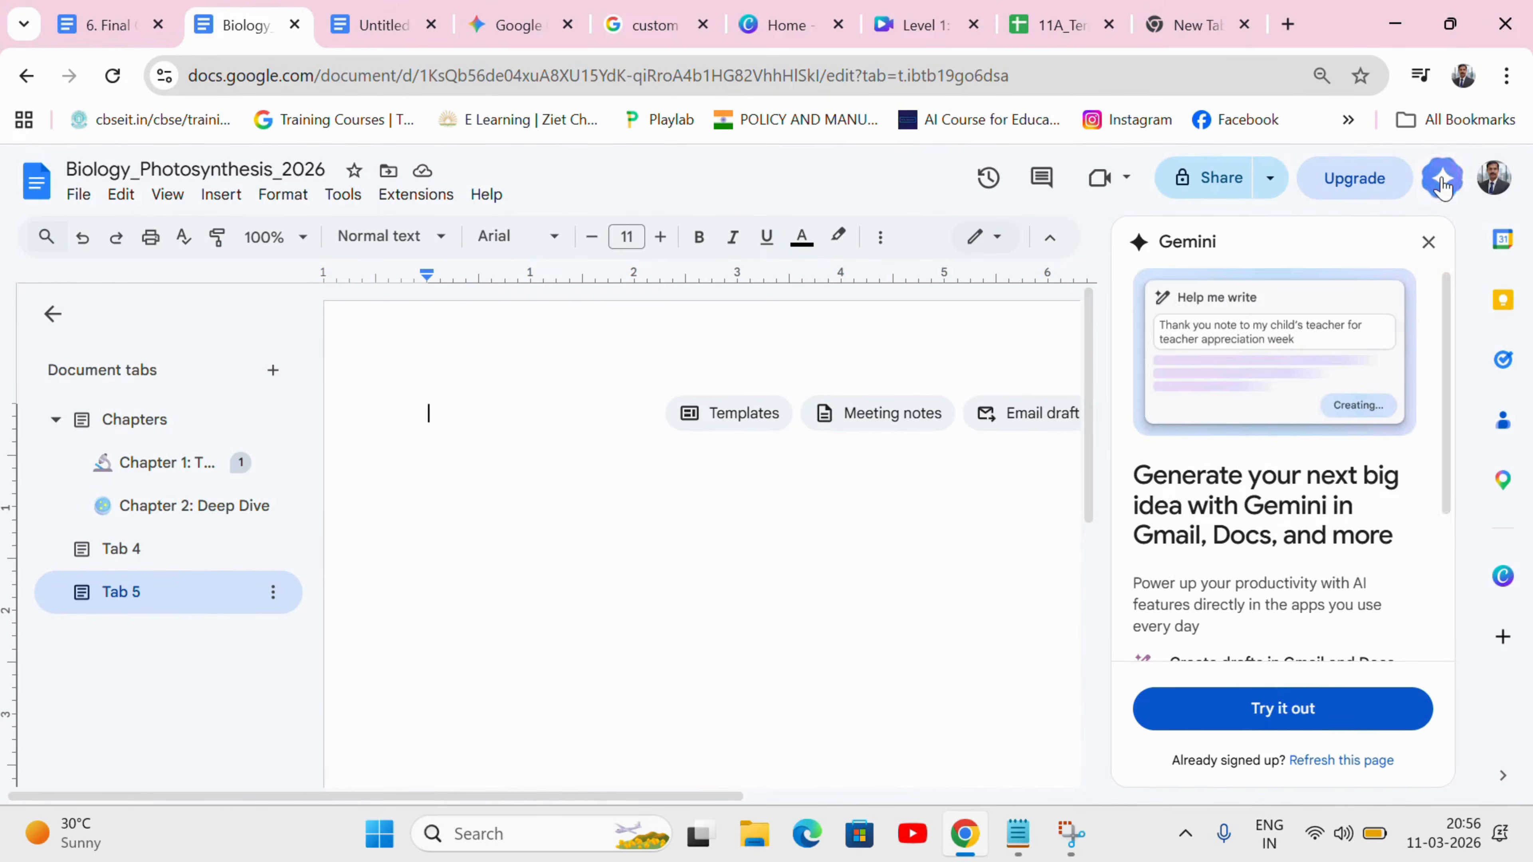
{"action": "left_click_drag", "start_coordinate": [1444, 350], "coordinate": [1443, 494]}
{"action": "left_click", "coordinate": [1283, 709]}
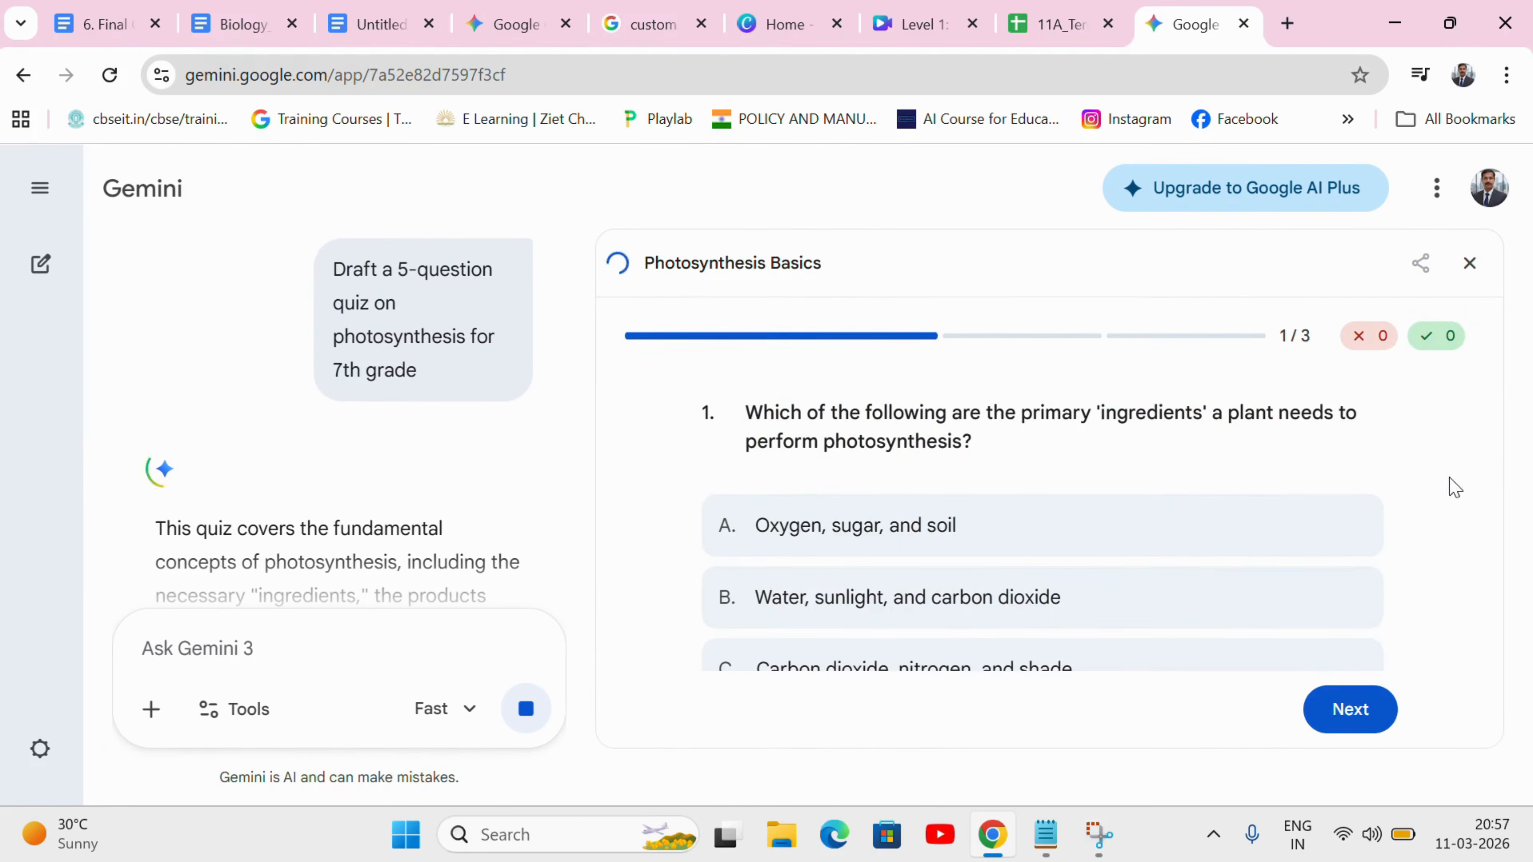
Step: Page through the questions of the Photosynthesis Basics quiz in Gemini and in its shared version
{"action": "left_click", "coordinate": [1338, 730]}
{"action": "left_click", "coordinate": [1338, 733]}
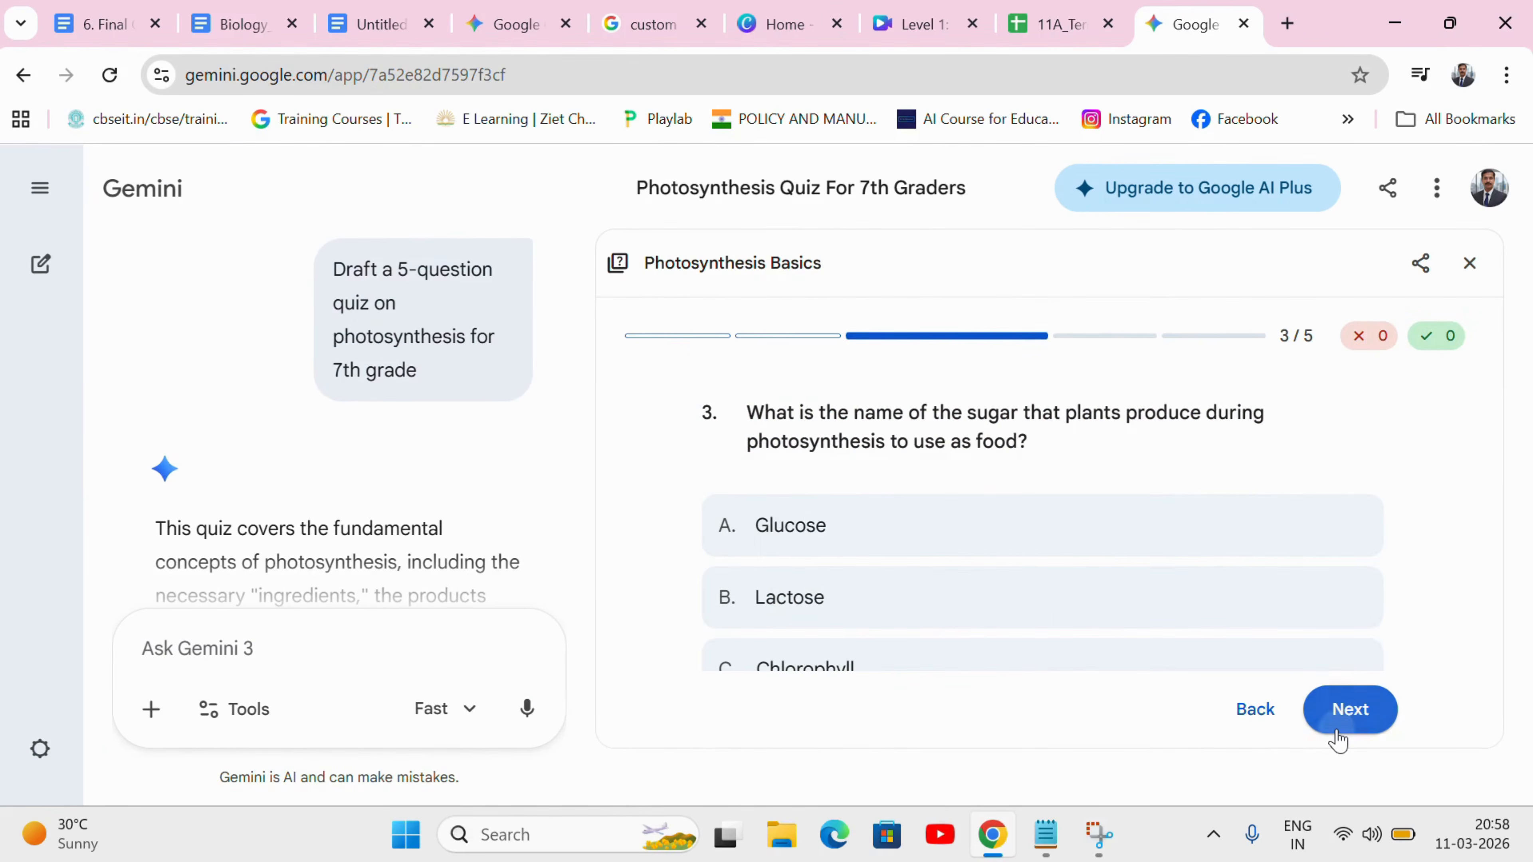
{"action": "left_click", "coordinate": [1338, 733]}
{"action": "left_click", "coordinate": [1337, 732]}
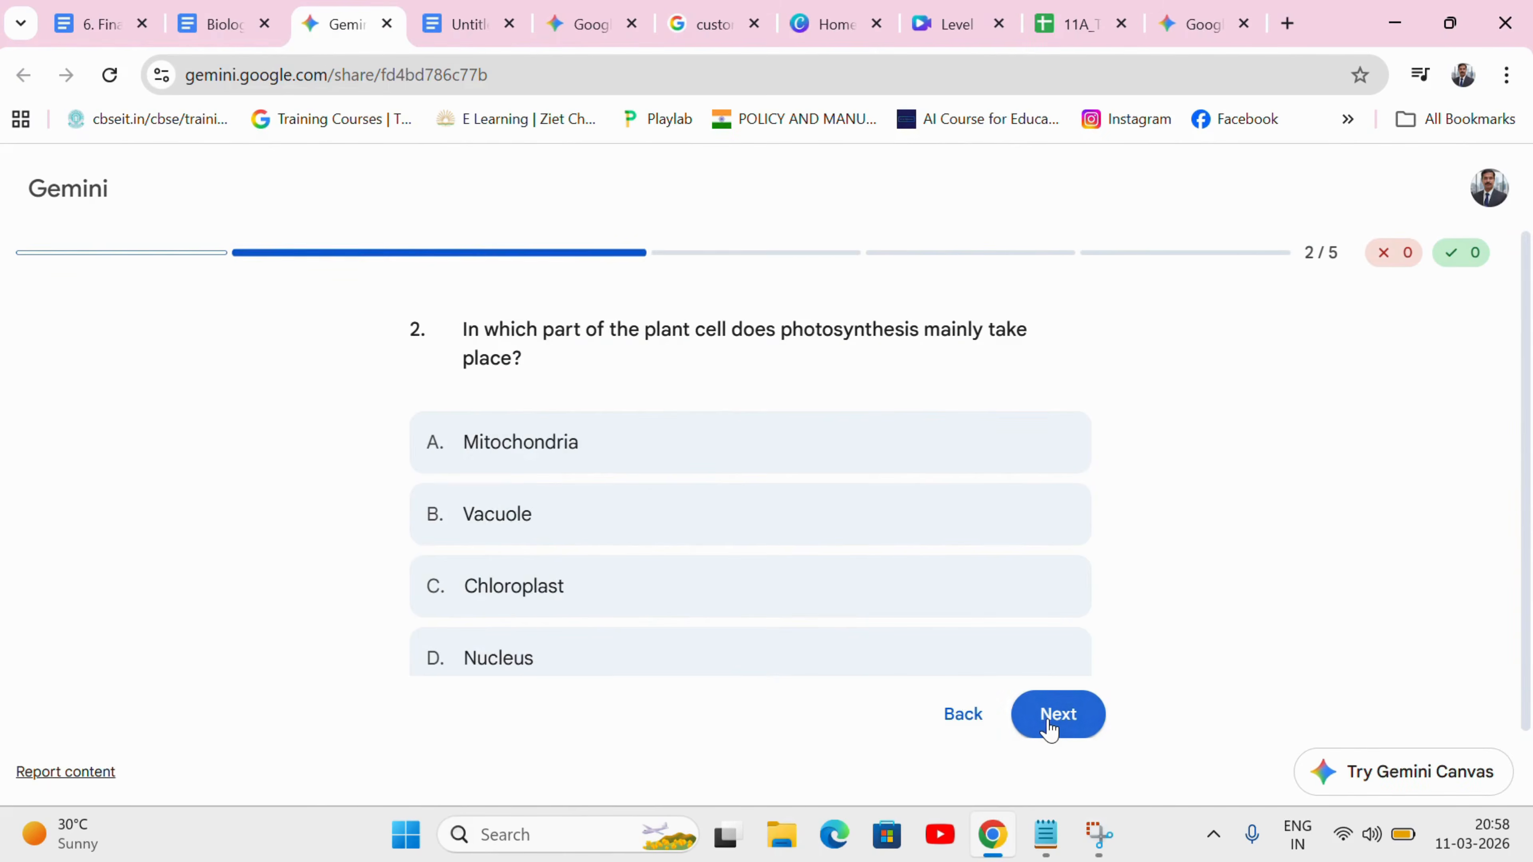
{"action": "left_click", "coordinate": [1050, 729]}
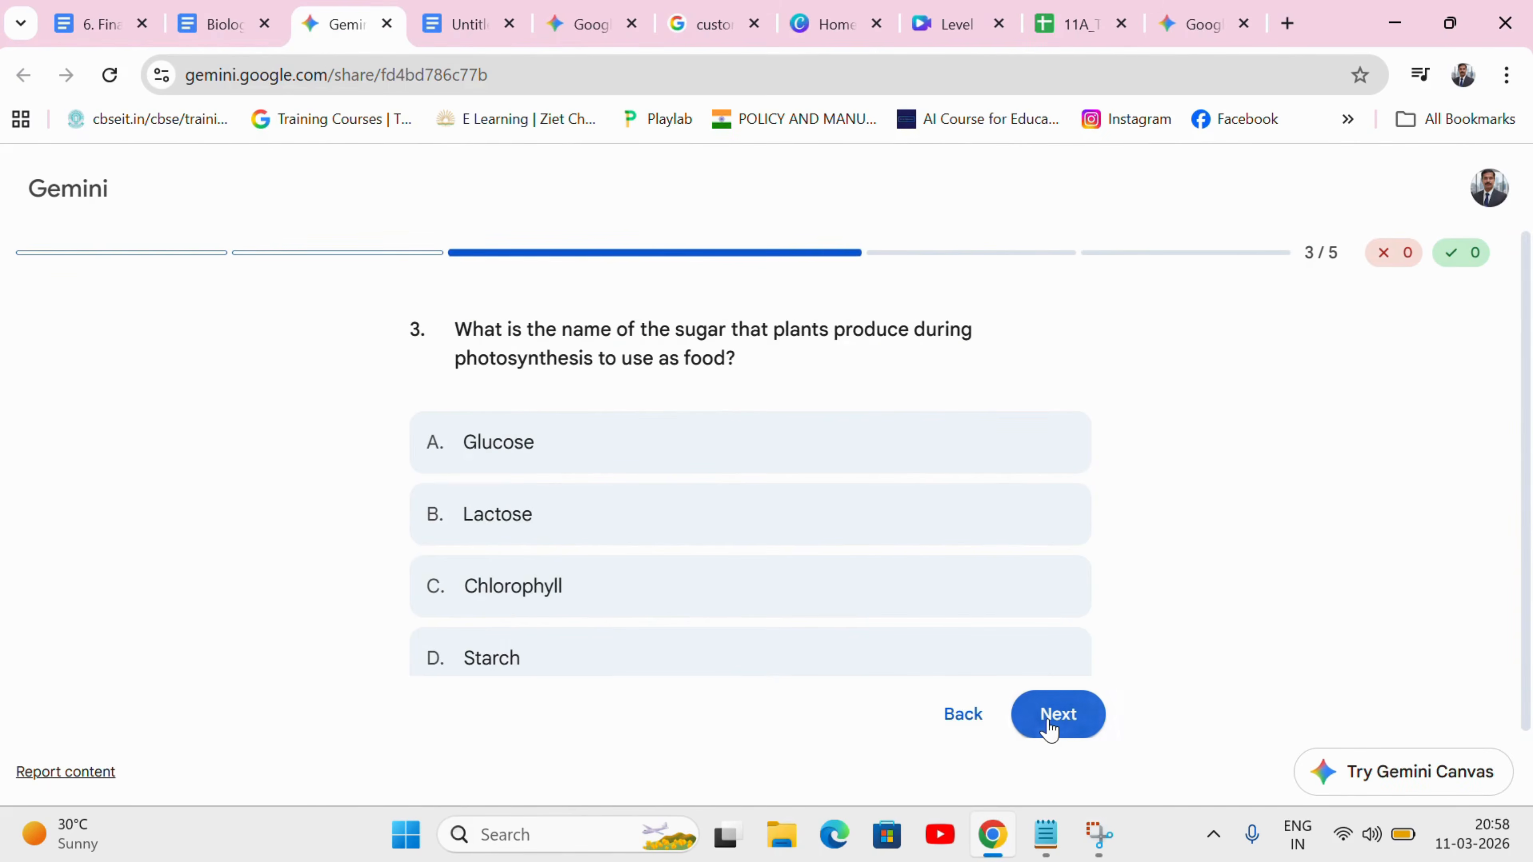
{"action": "left_click", "coordinate": [1050, 729]}
{"action": "left_click", "coordinate": [1050, 729]}
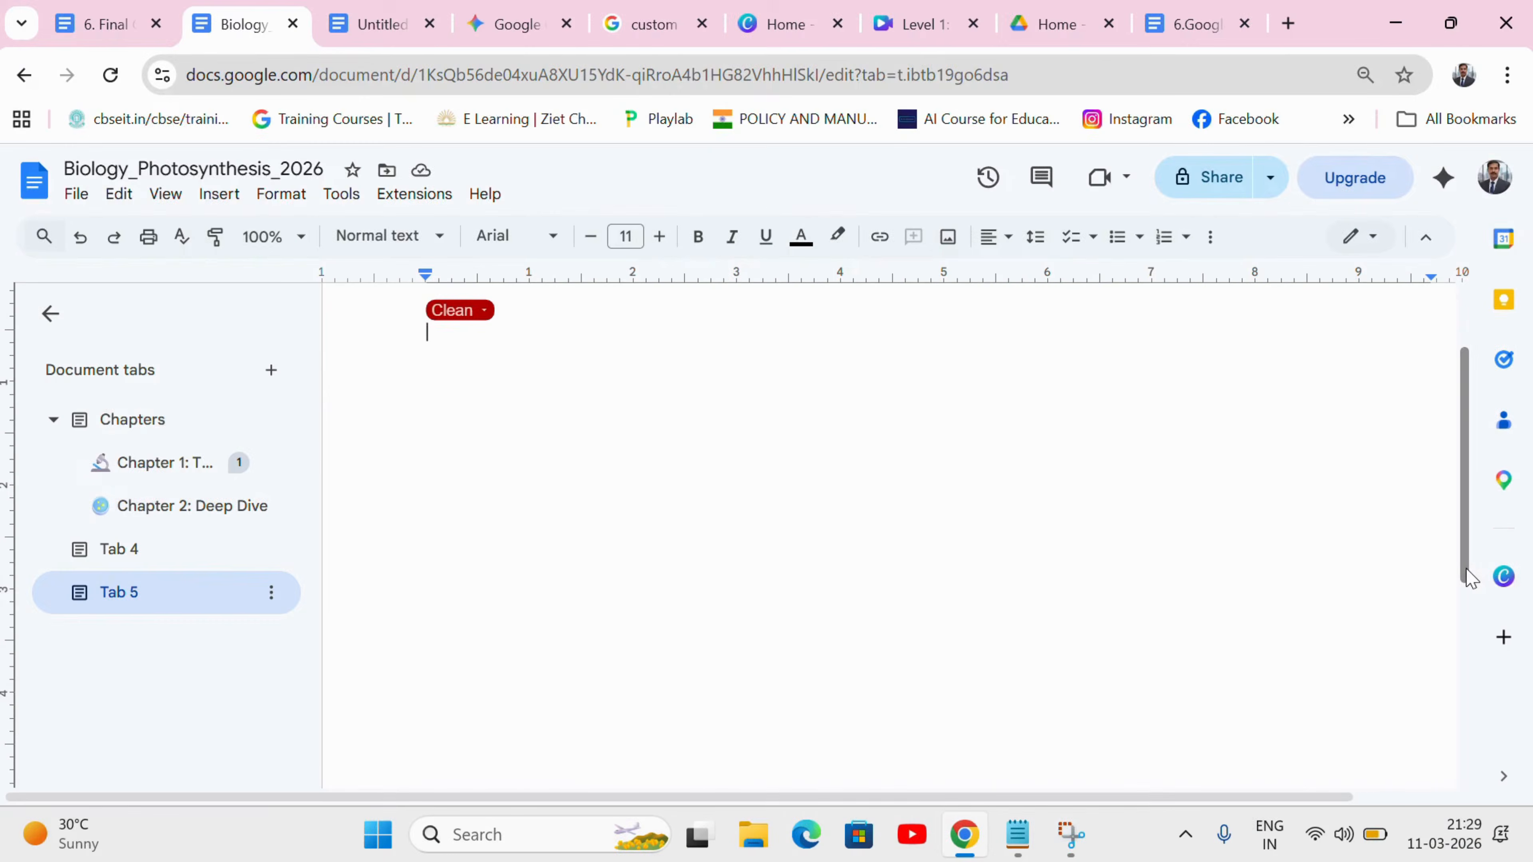
Step: Insert a preset Project status dropdown chip set to In Progress below the Clean chip in Tab 5
{"action": "type", "text": "@dro"}
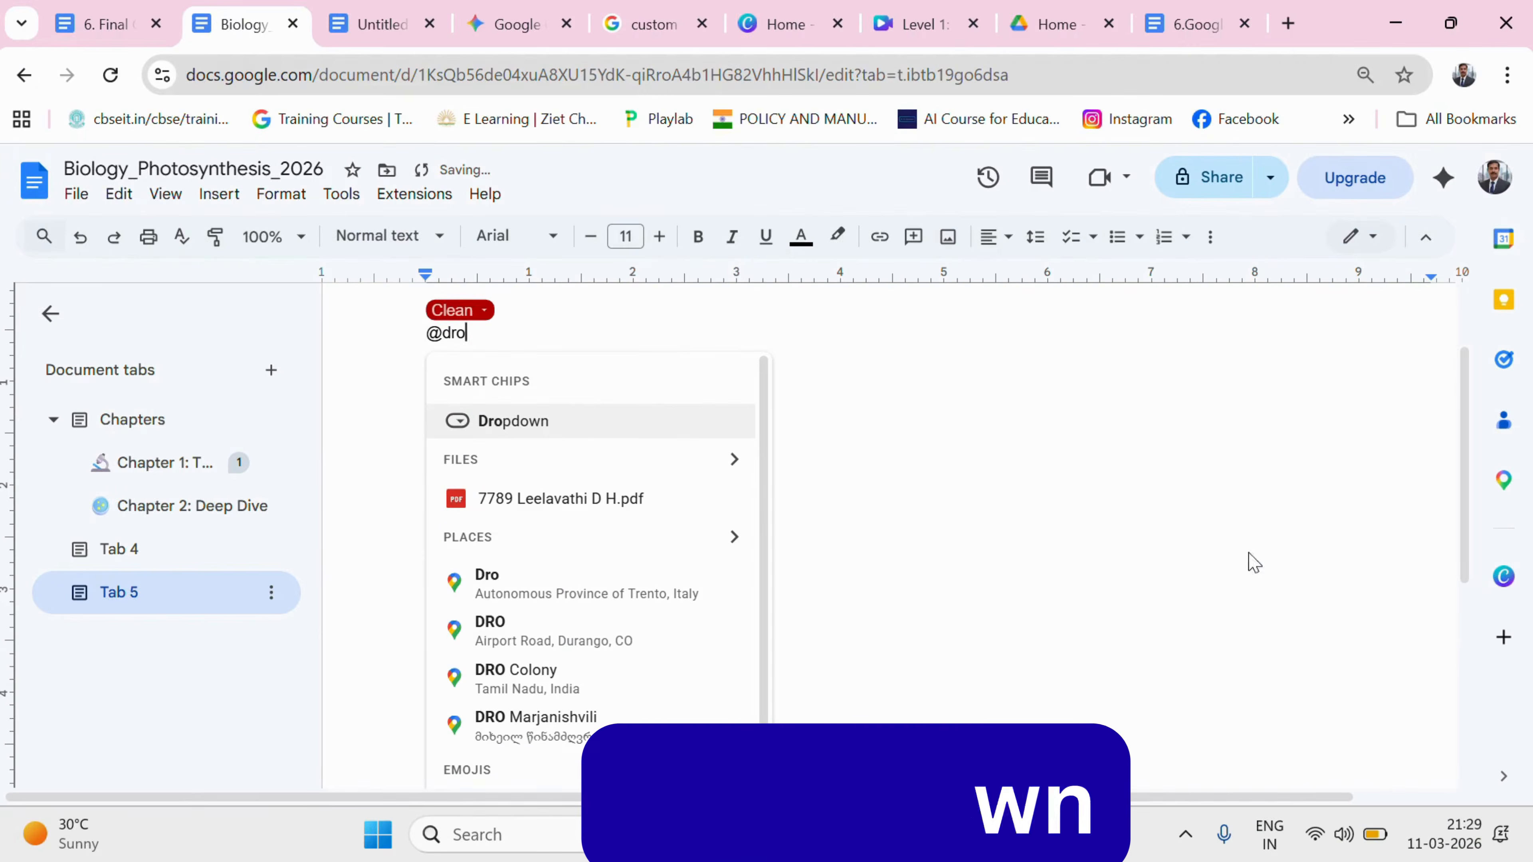
{"action": "left_click", "coordinate": [608, 429]}
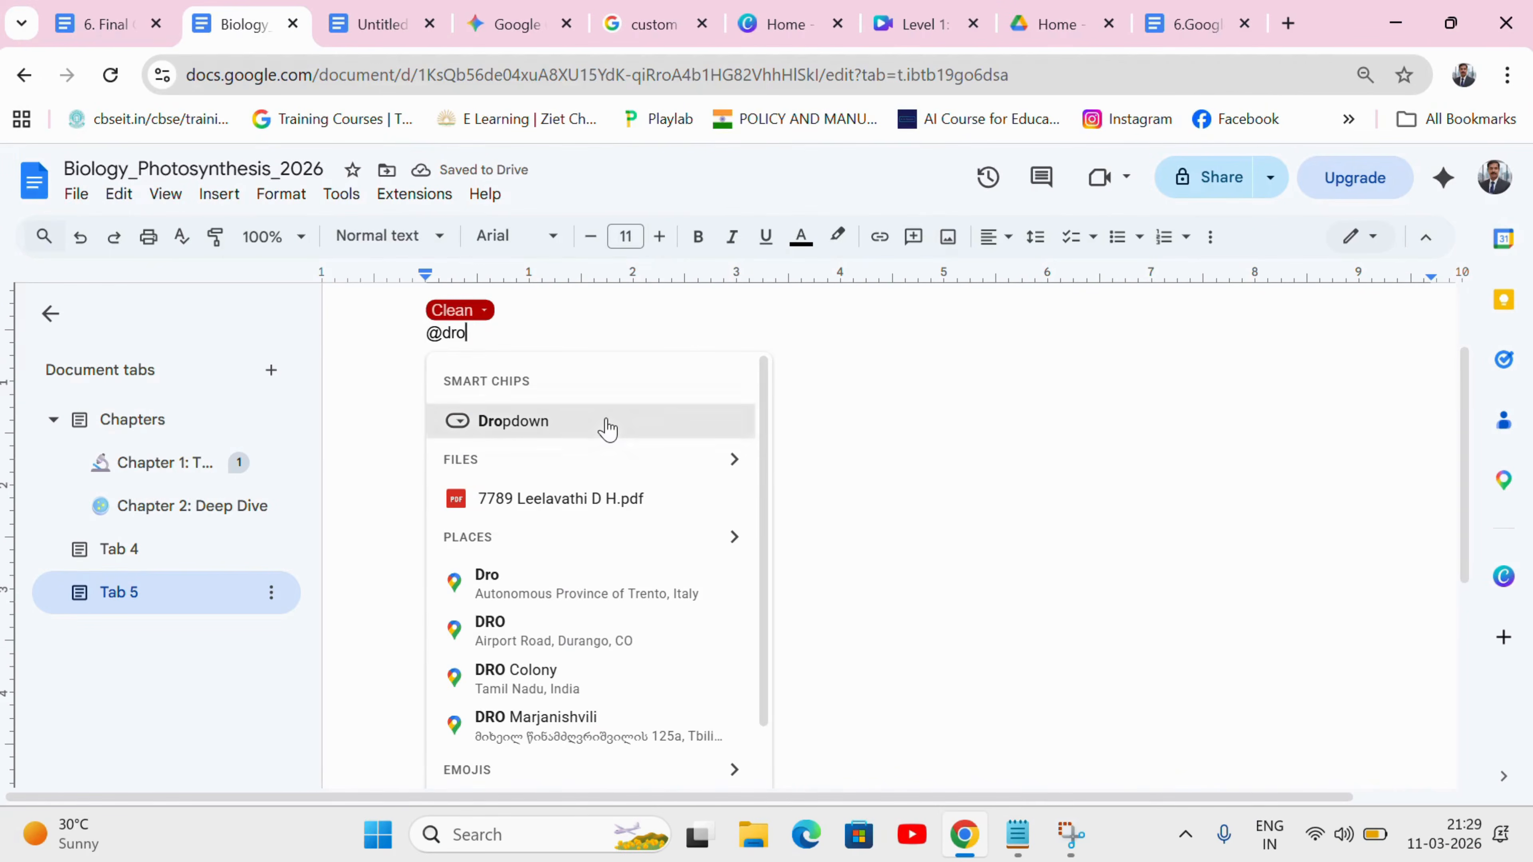
{"action": "mouse_move", "coordinate": [563, 581]}
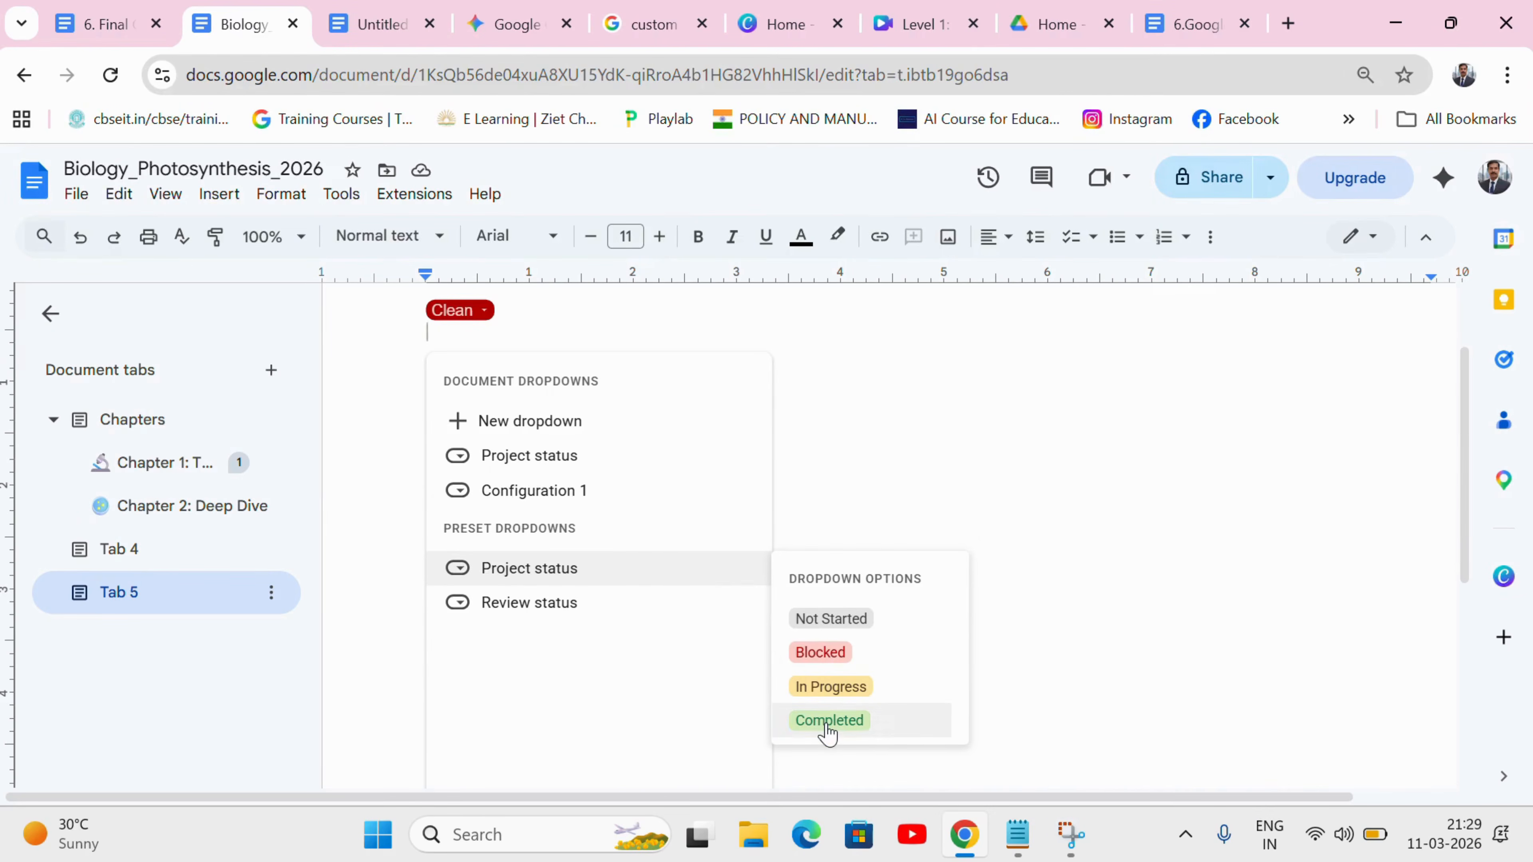
{"action": "left_click", "coordinate": [831, 688]}
Step: Change the Project status chip in Tab 5 to Completed and then to Blocked
{"action": "left_click", "coordinate": [513, 461]}
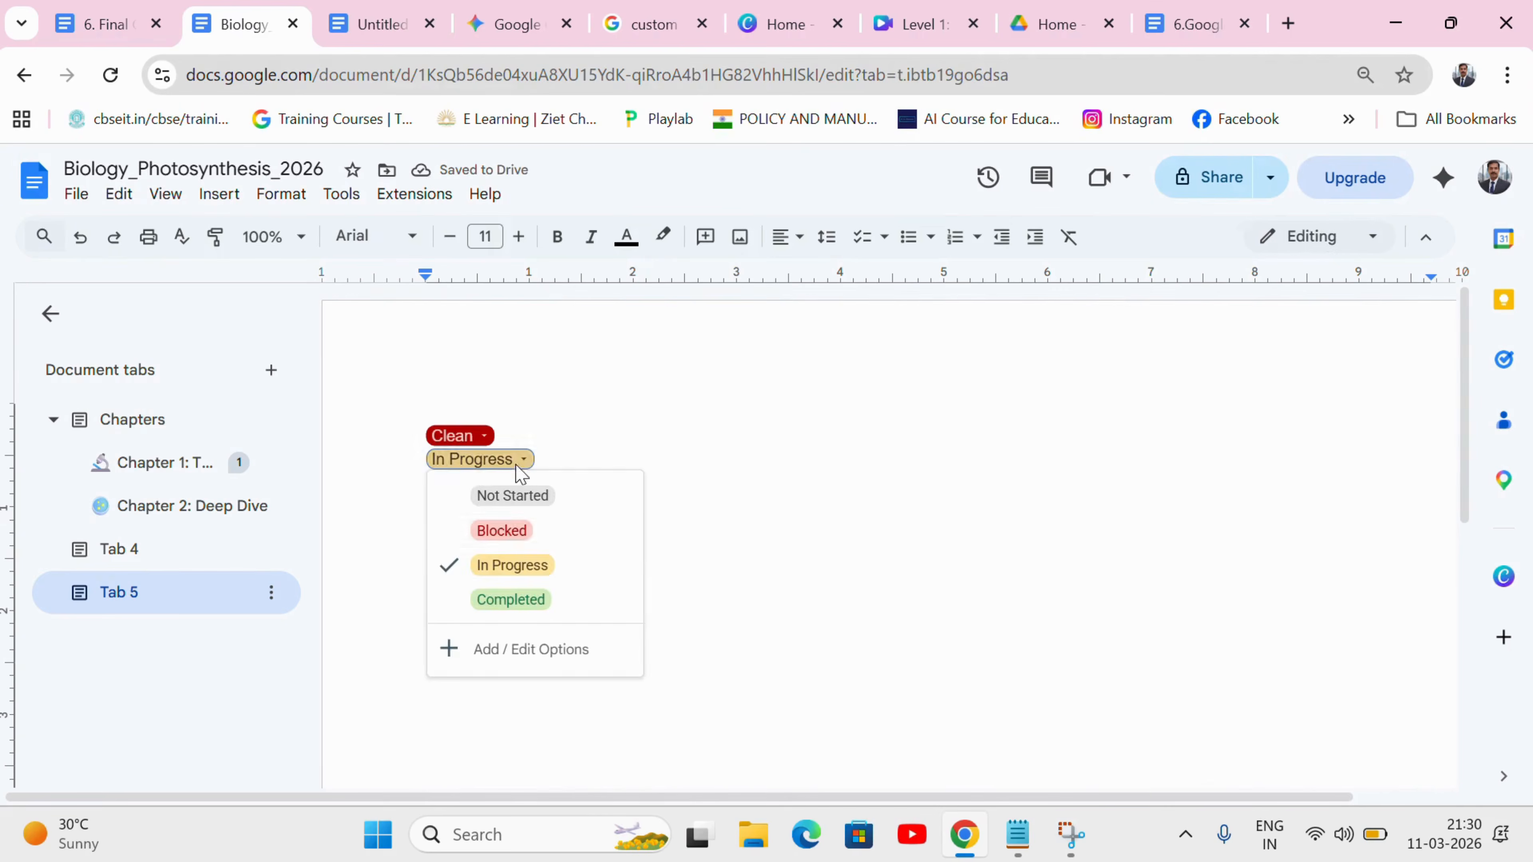
{"action": "left_click", "coordinate": [500, 601]}
{"action": "left_click", "coordinate": [476, 459]}
{"action": "left_click", "coordinate": [504, 531]}
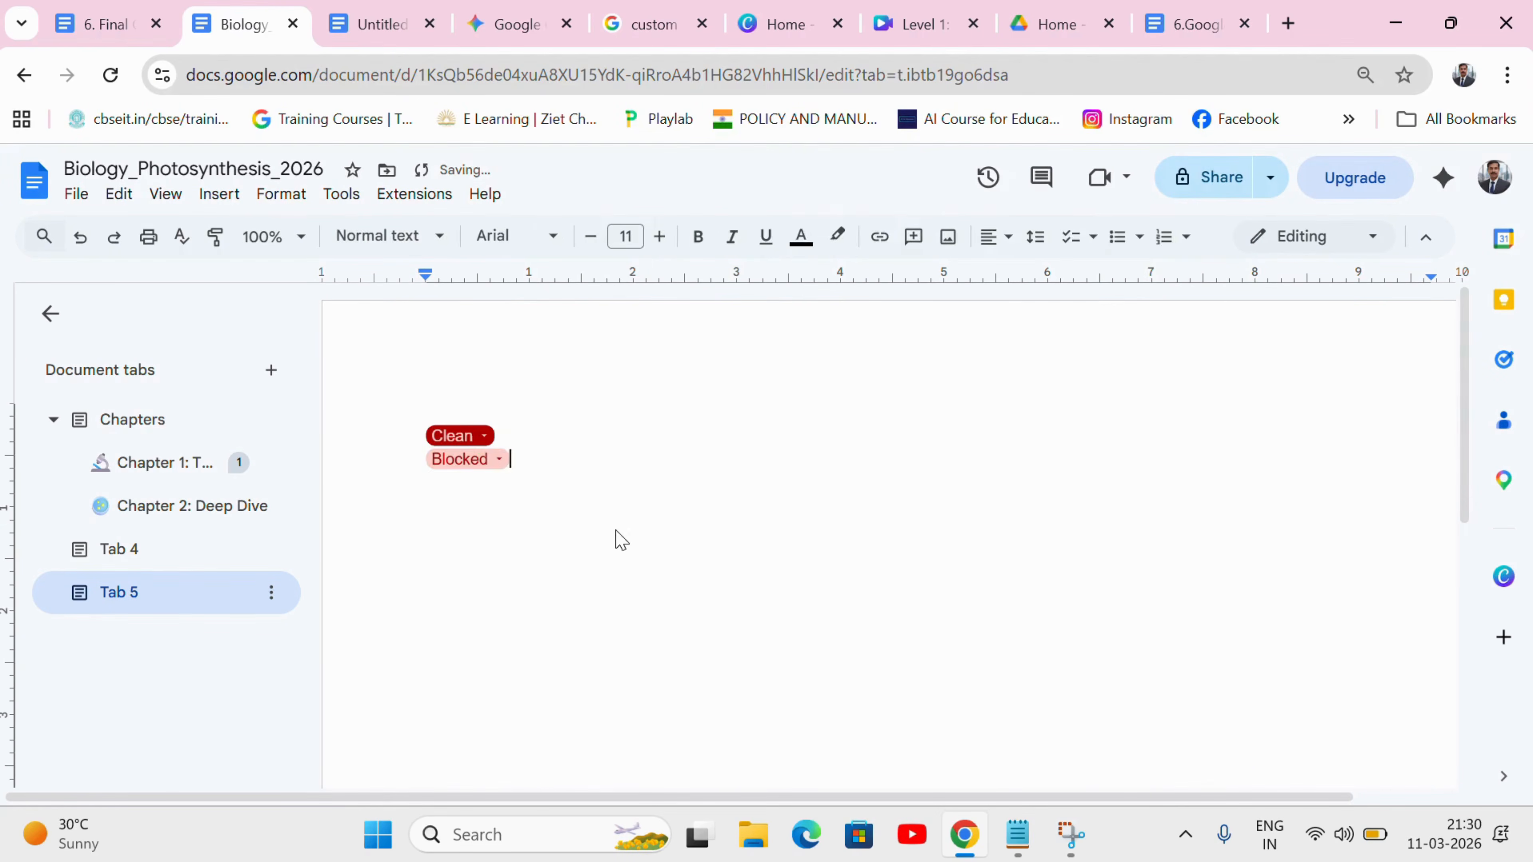
Step: Open the Project status chip's option settings and add a new option to the dropdown
{"action": "left_click", "coordinate": [498, 460]}
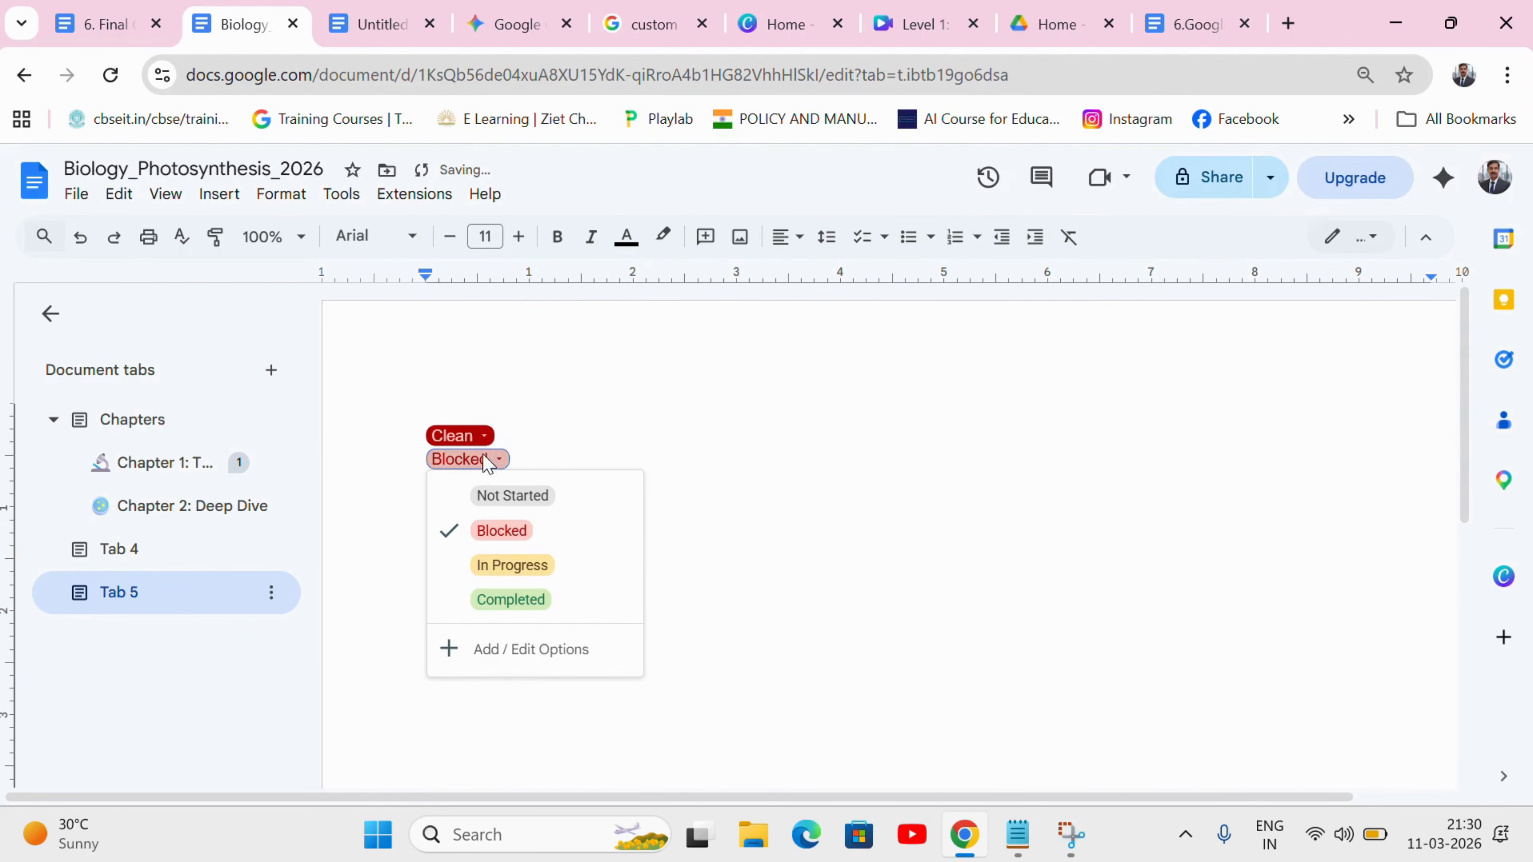
{"action": "left_click", "coordinate": [524, 652]}
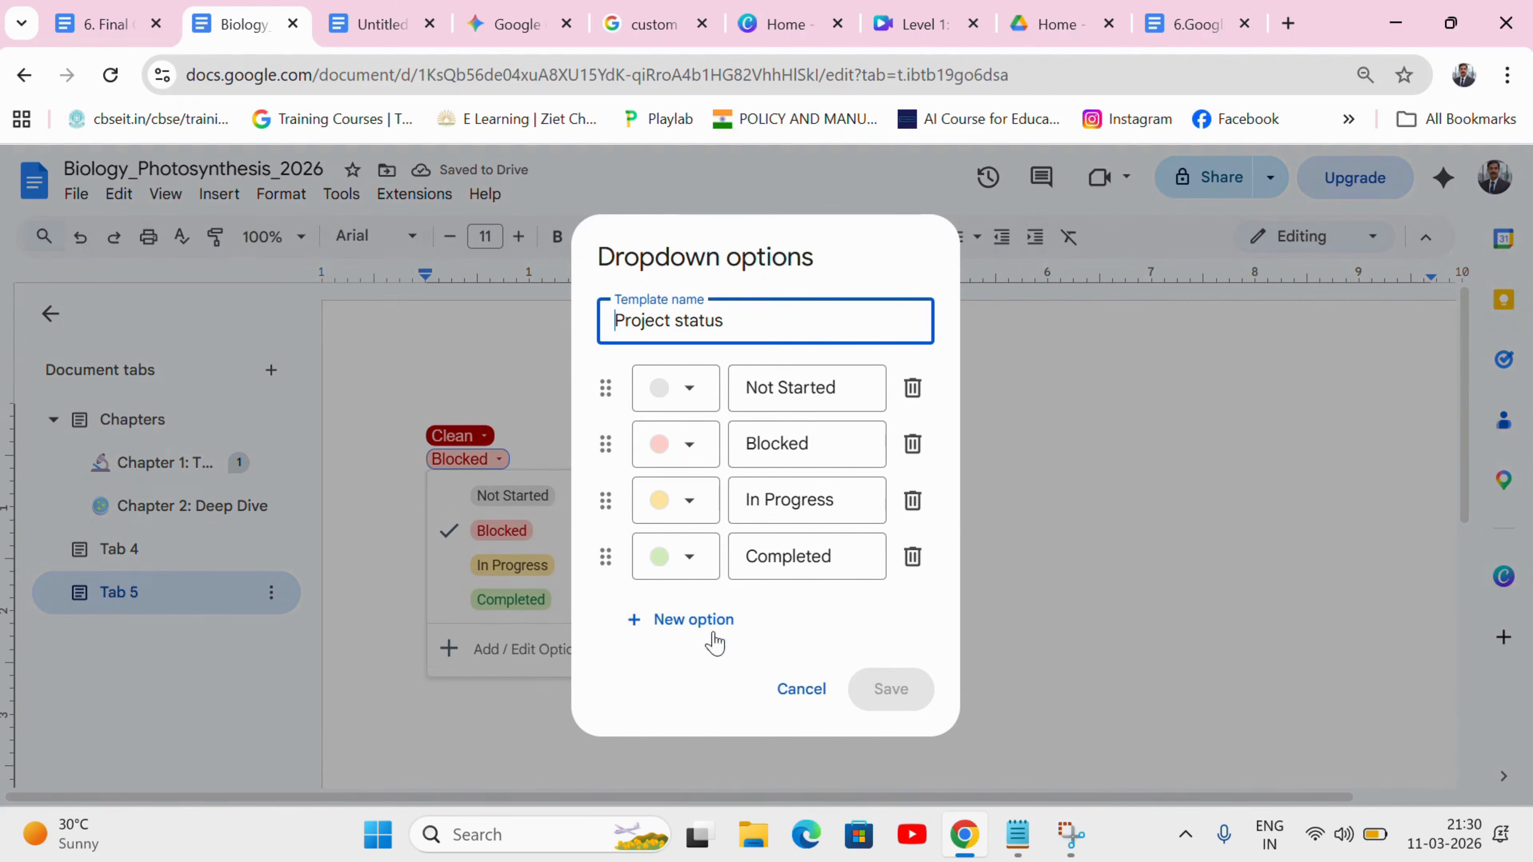
{"action": "left_click", "coordinate": [678, 628]}
{"action": "left_click", "coordinate": [873, 717]}
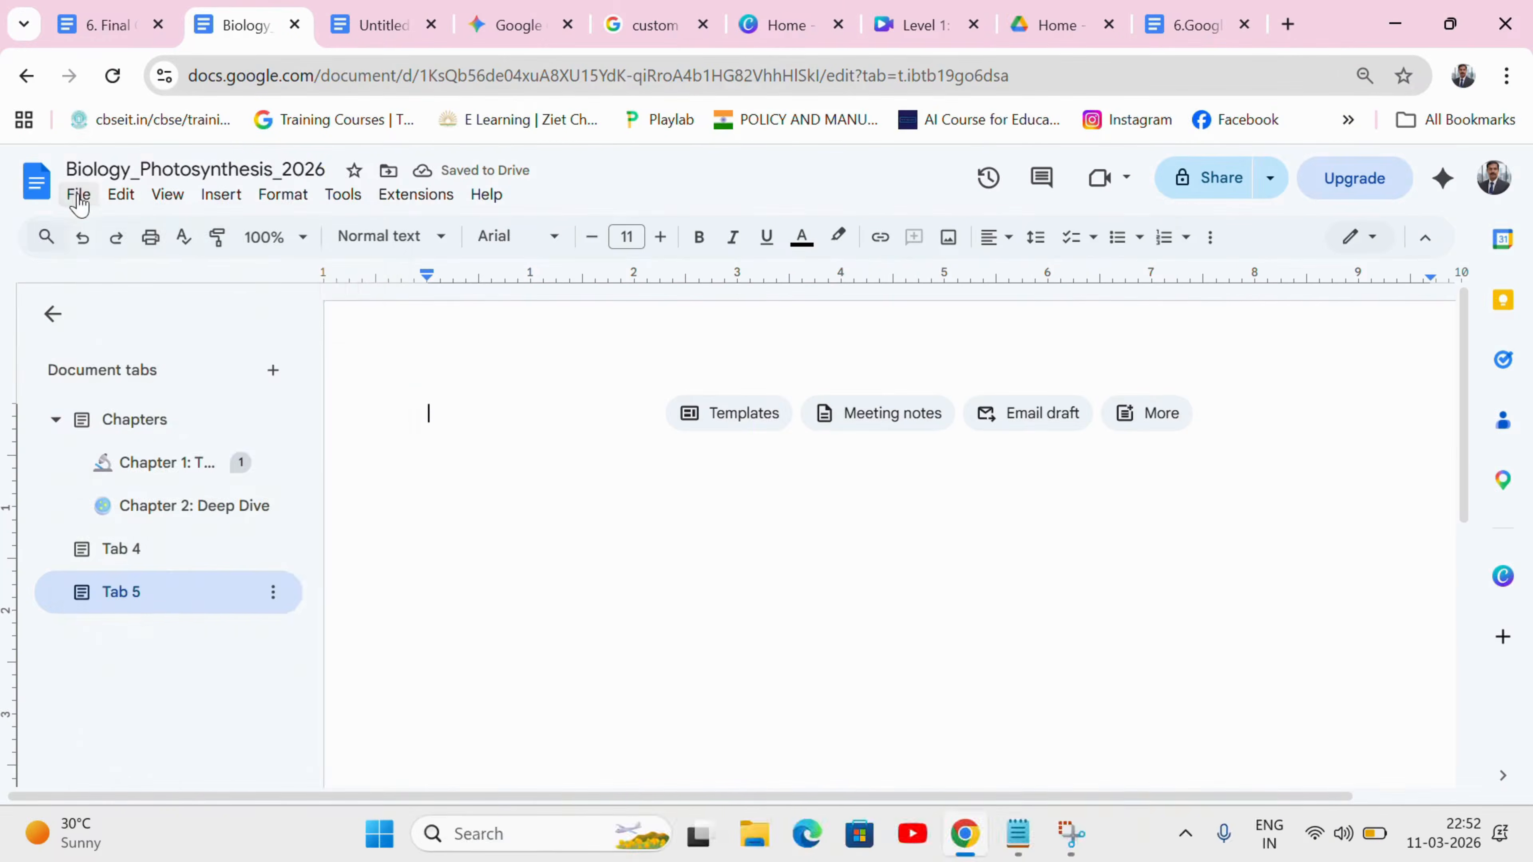
Step: Set the document's language to Kannada (ಕನ್ನಡ)
{"action": "left_click", "coordinate": [1189, 194]}
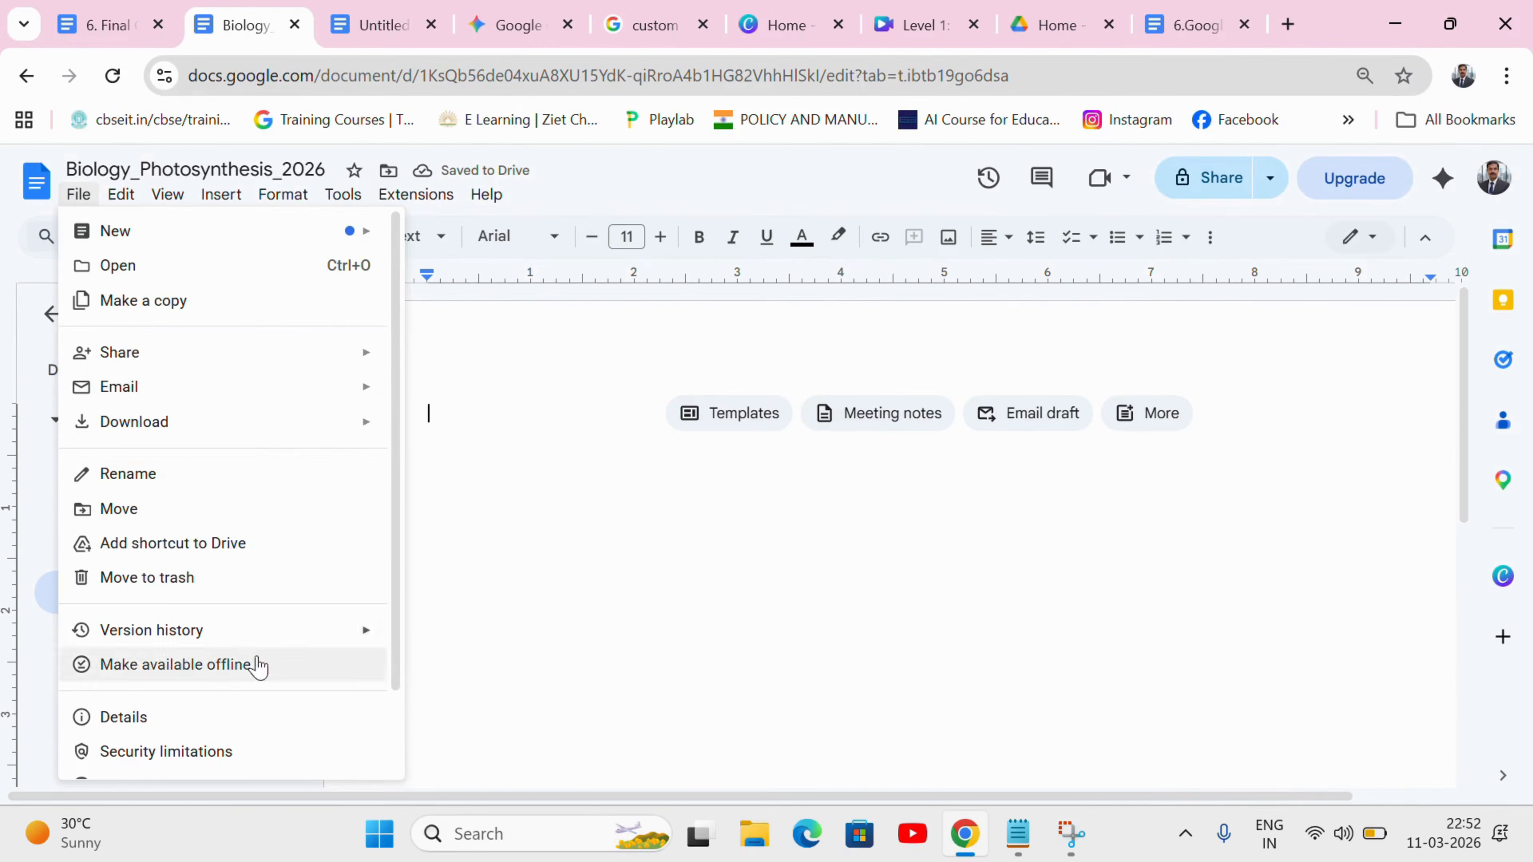
{"action": "scroll", "coordinate": [400, 673], "scroll_direction": "down", "scroll_amount": 1}
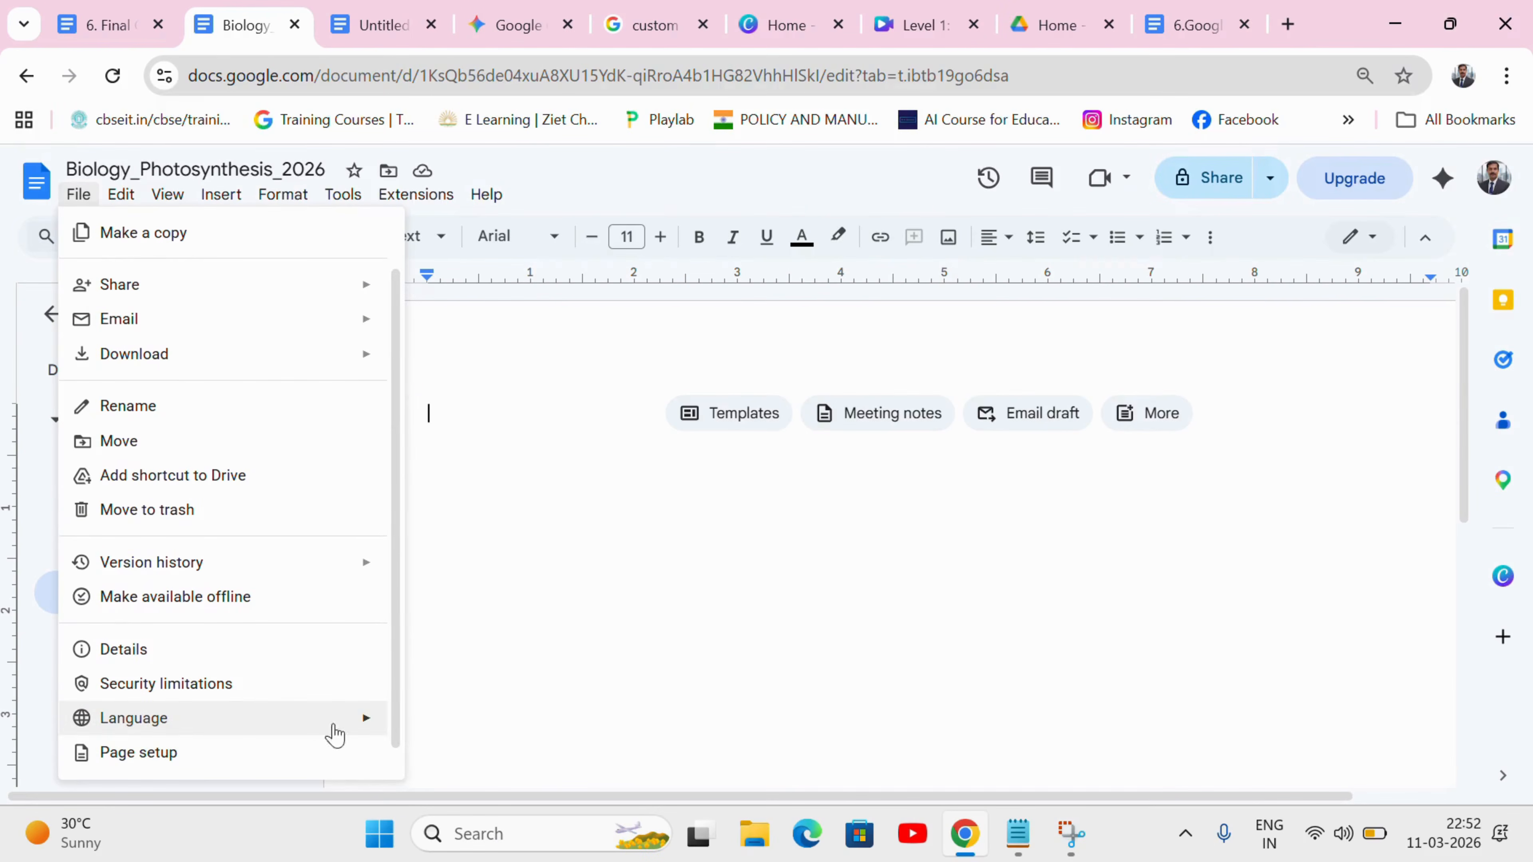
{"action": "mouse_move", "coordinate": [226, 721]}
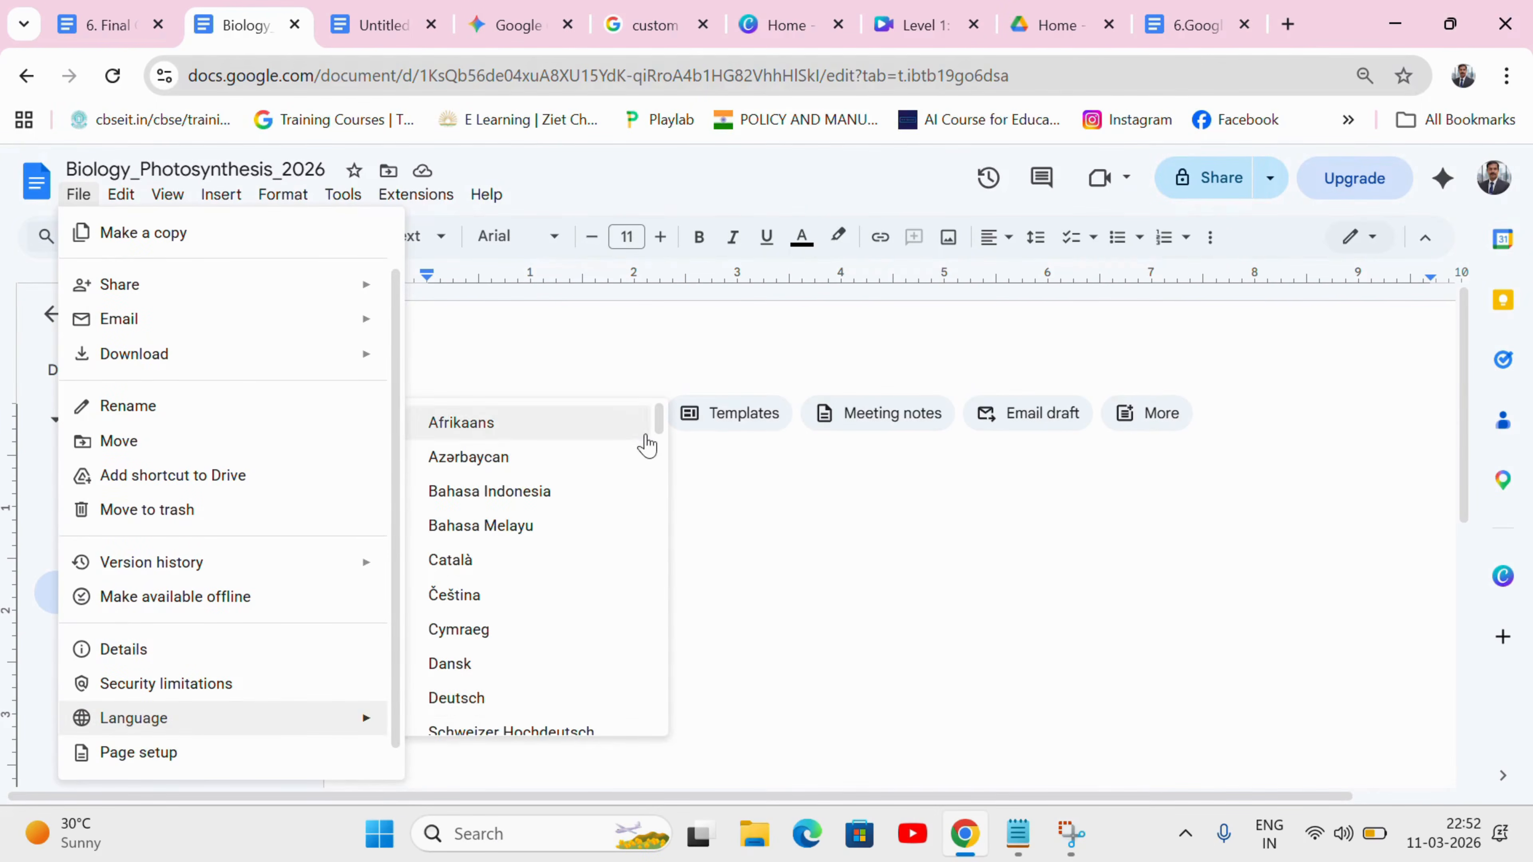
{"action": "left_click_drag", "start_coordinate": [659, 417], "coordinate": [654, 675]}
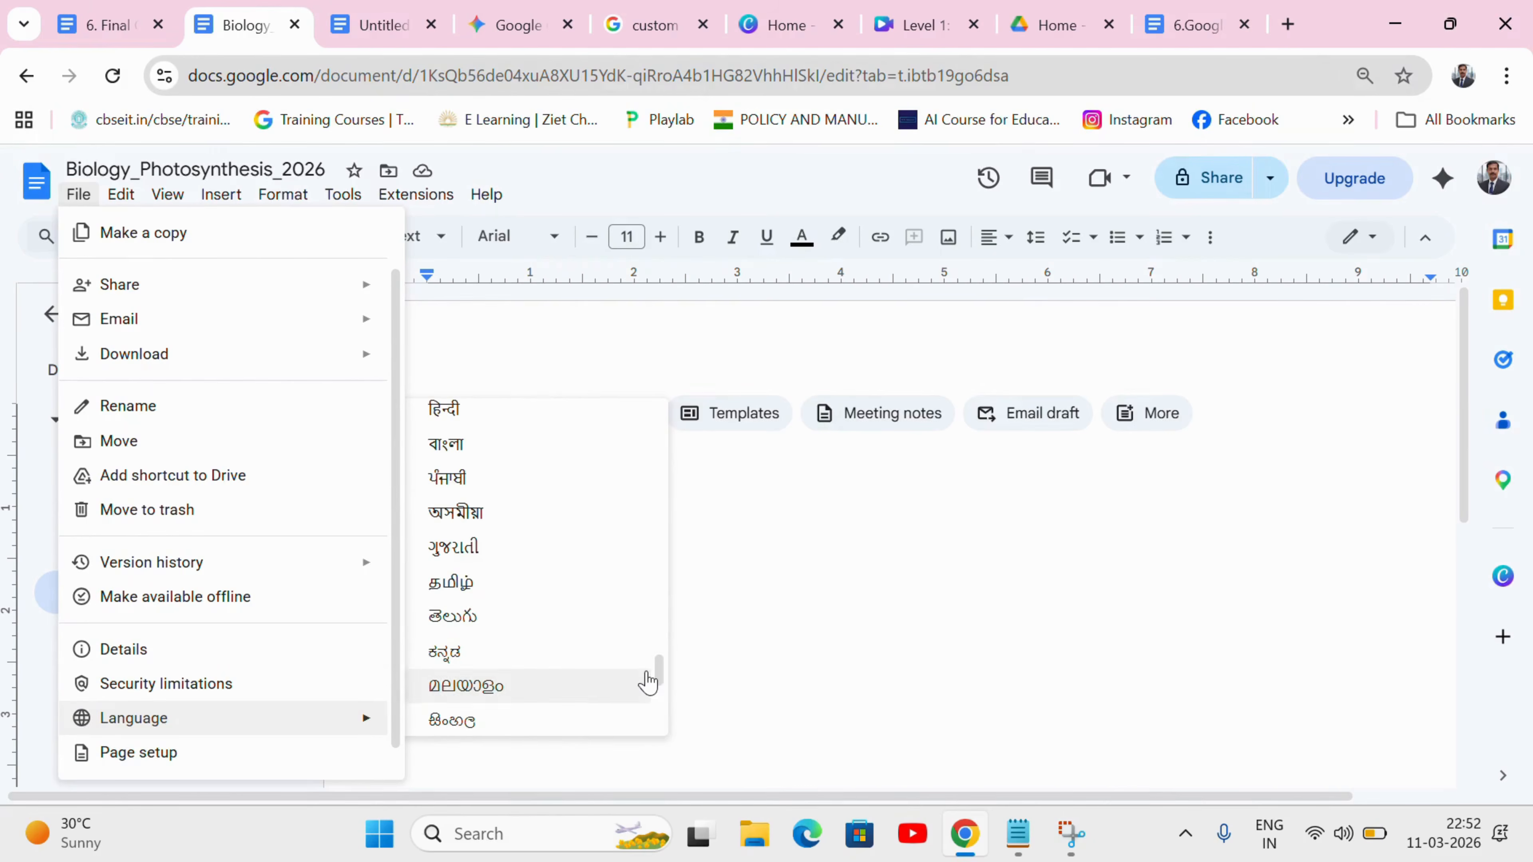
{"action": "left_click", "coordinate": [492, 634]}
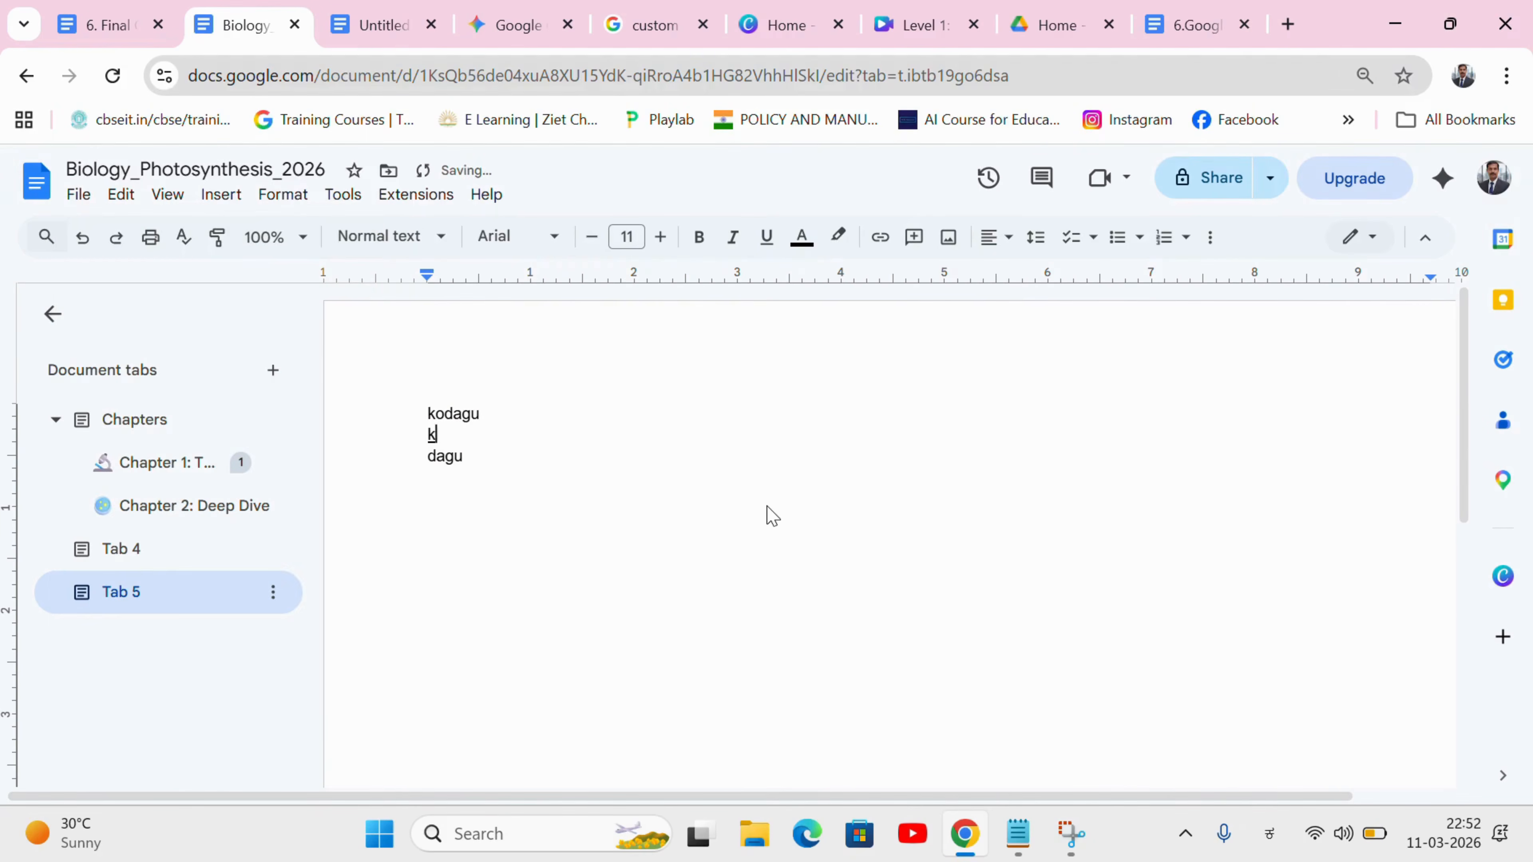
Step: Enter "kodagu" on the second line of Tab 5, converted to Kannada script as ಕೊಡಗು
{"action": "type", "text": "odag"}
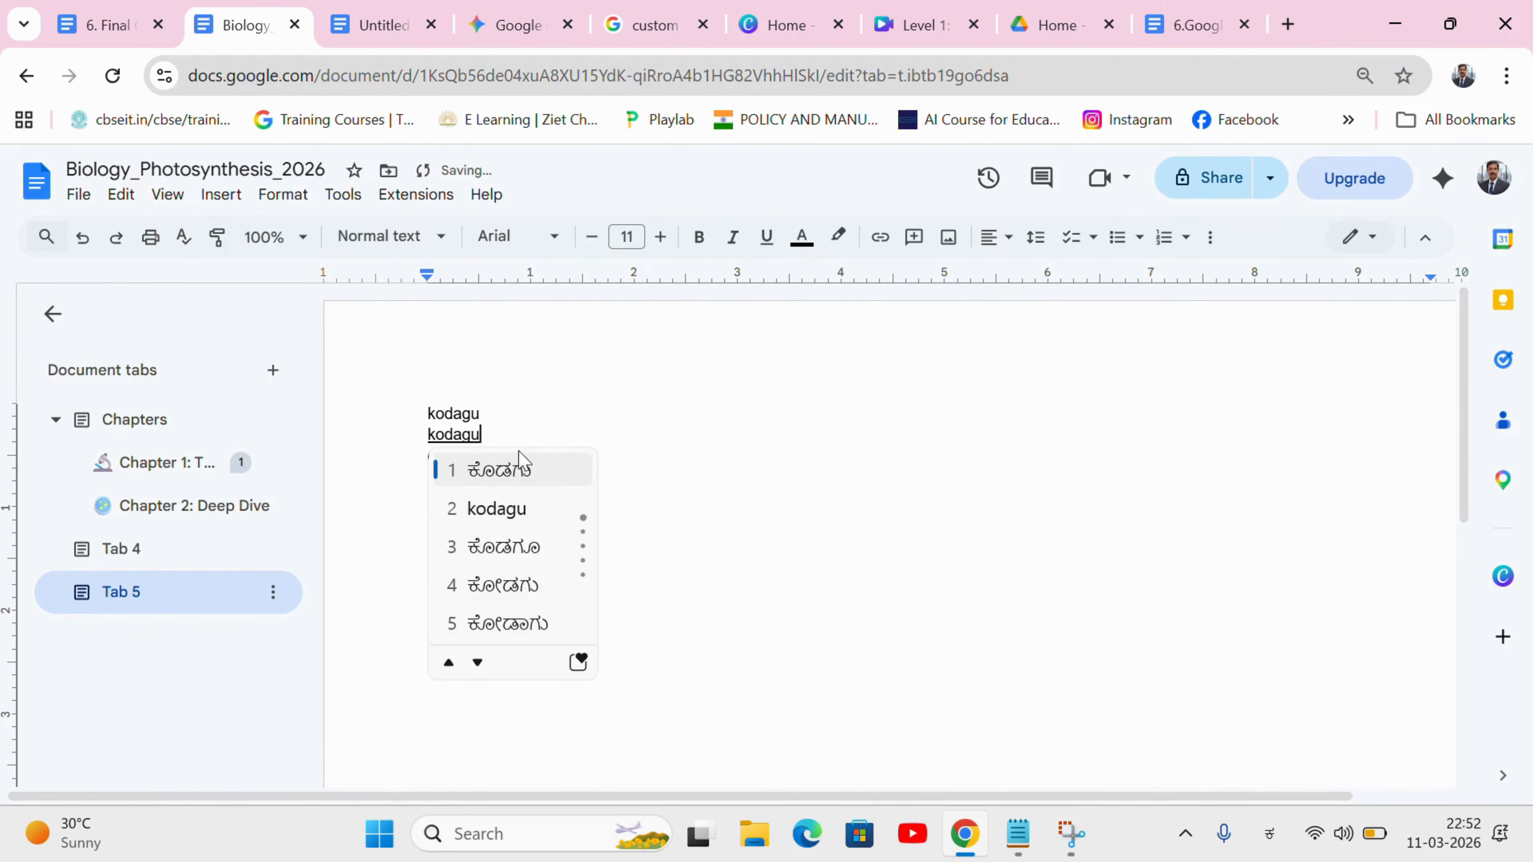
{"action": "type", "text": "u"}
{"action": "key", "text": "space"}
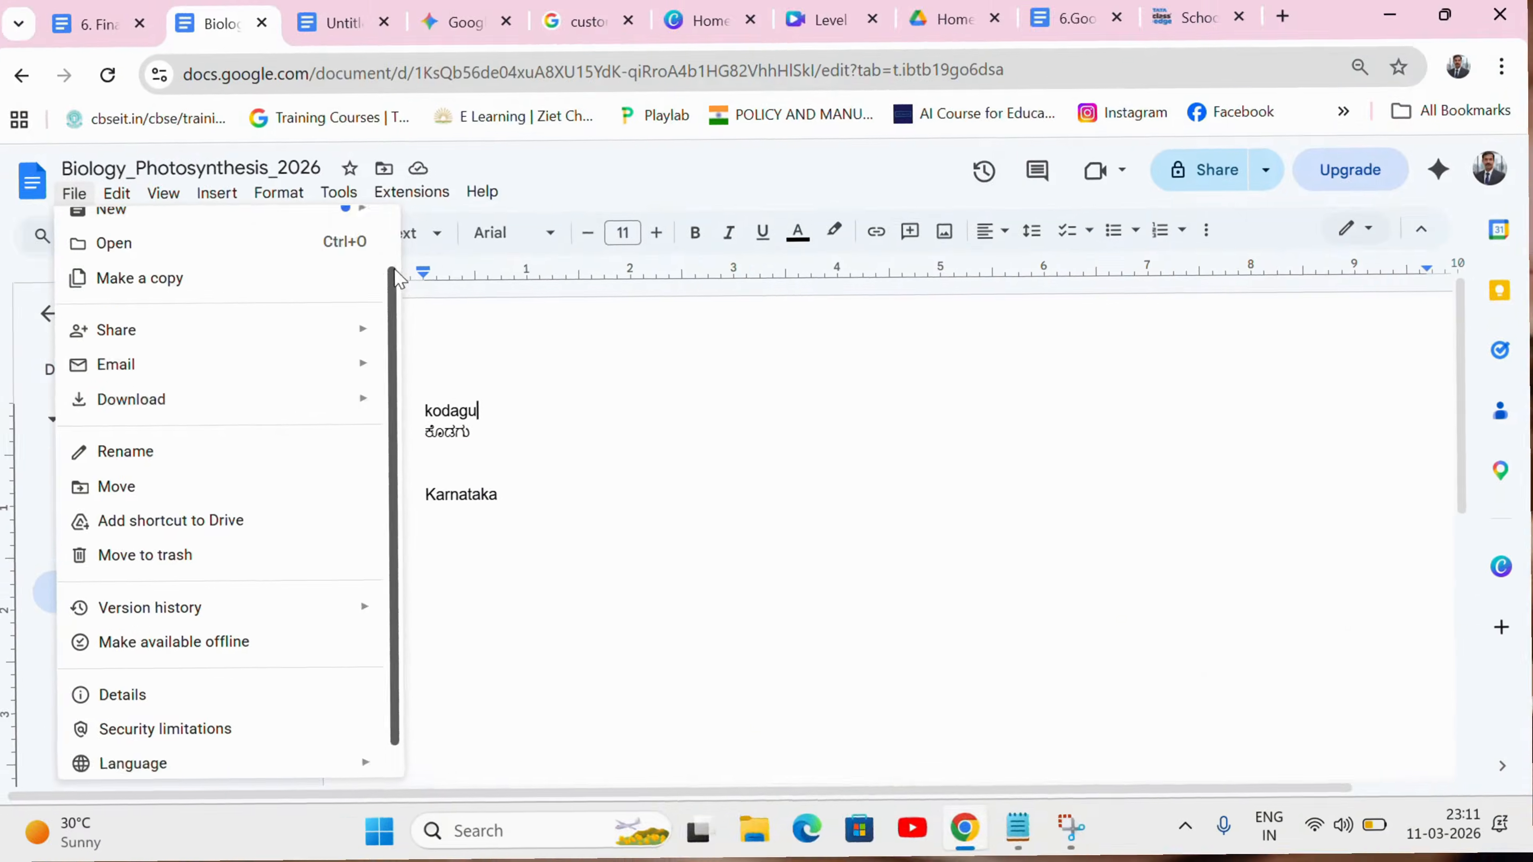
Step: Browse the template gallery, add the Class notes template to the document and look through its page
{"action": "scroll", "coordinate": [396, 278], "scroll_direction": "up", "scroll_amount": 1}
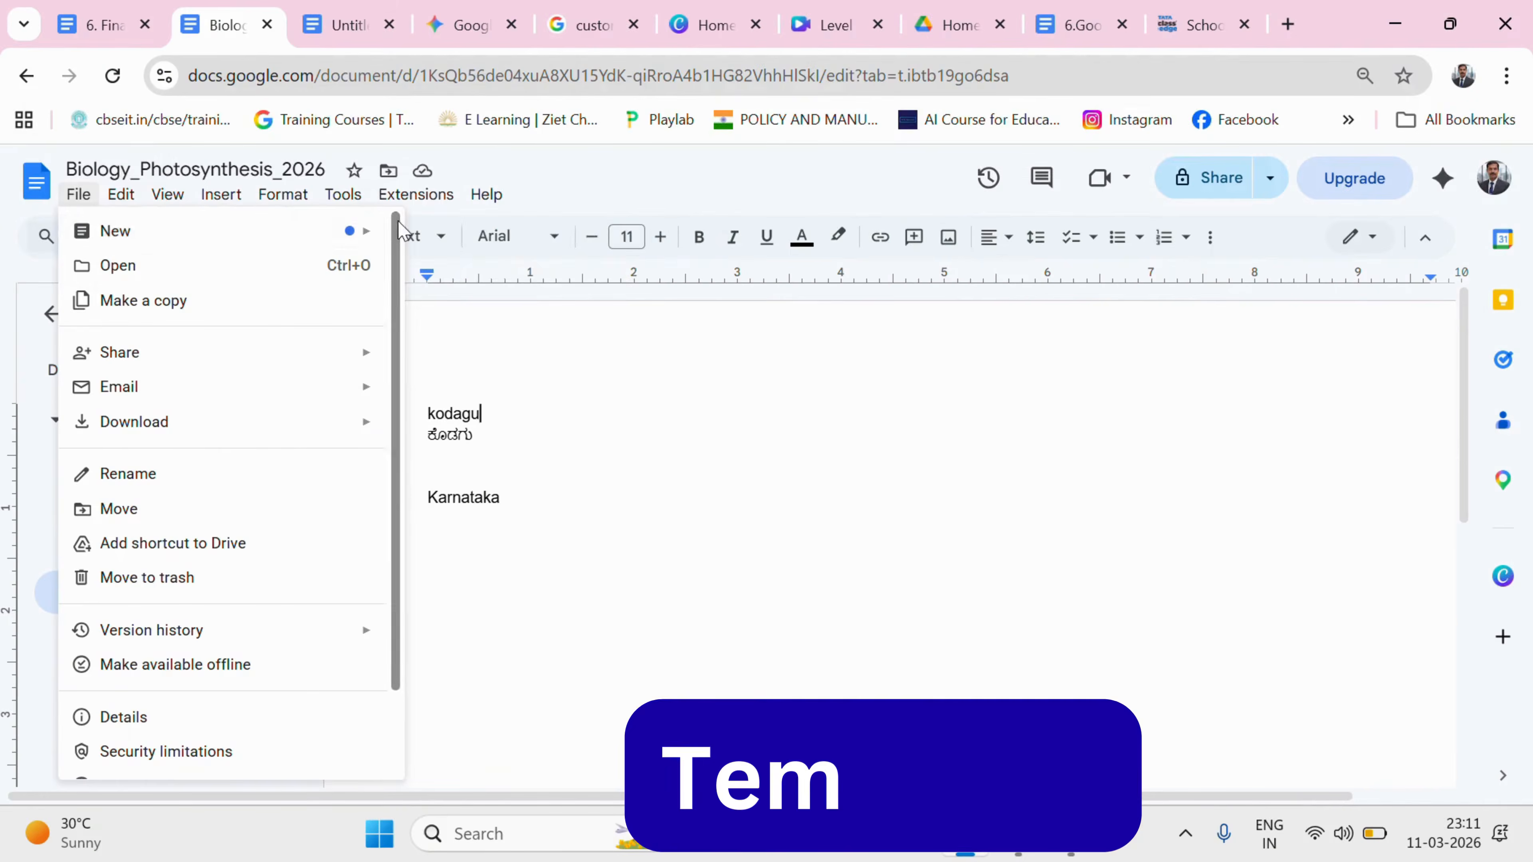
{"action": "mouse_move", "coordinate": [160, 223]}
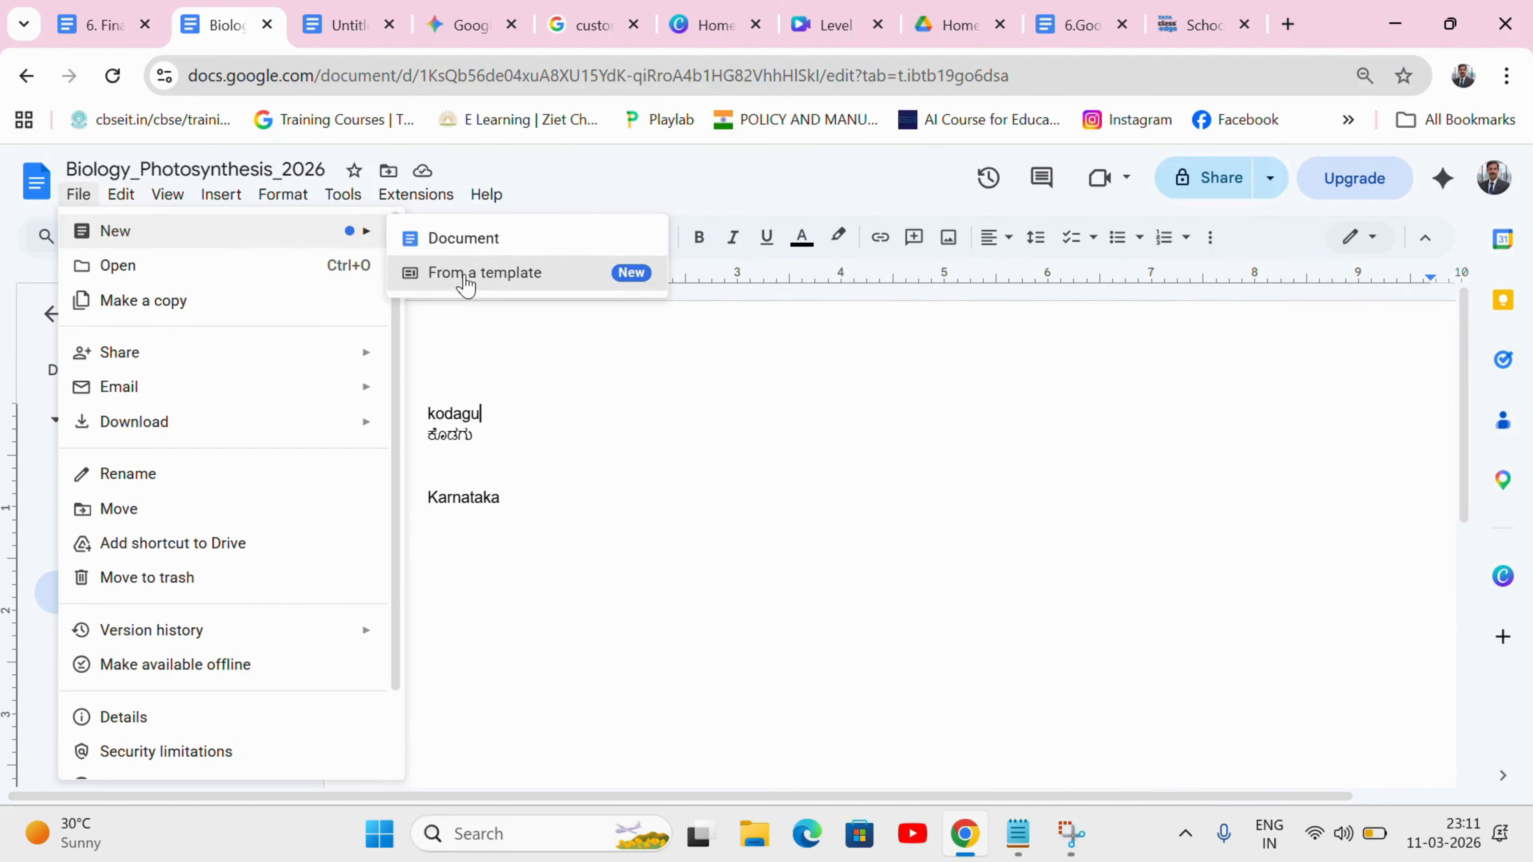
{"action": "left_click", "coordinate": [465, 275]}
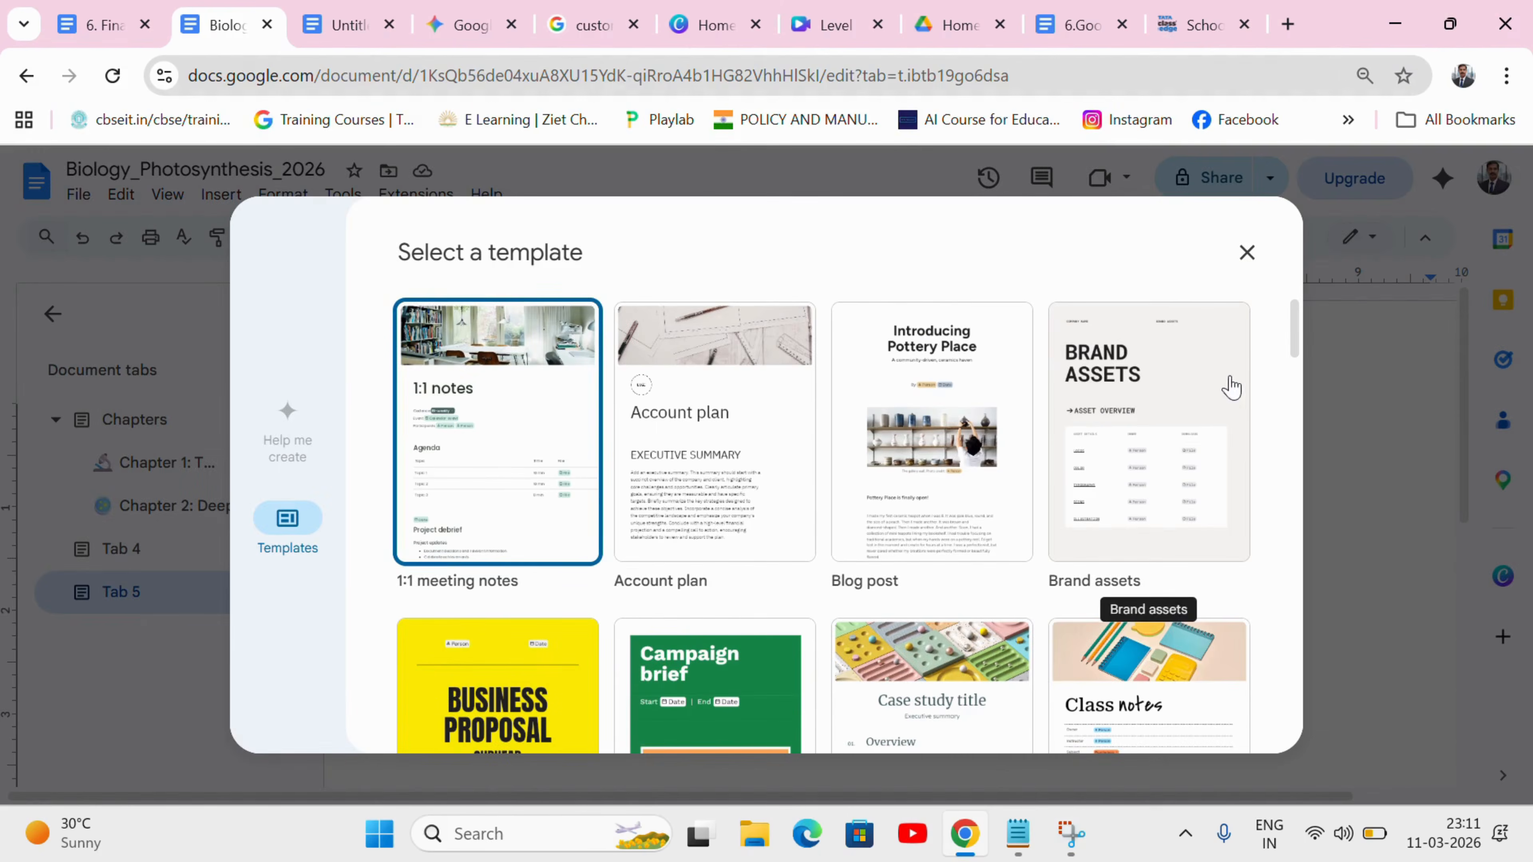
{"action": "left_click_drag", "start_coordinate": [1296, 325], "coordinate": [1294, 450]}
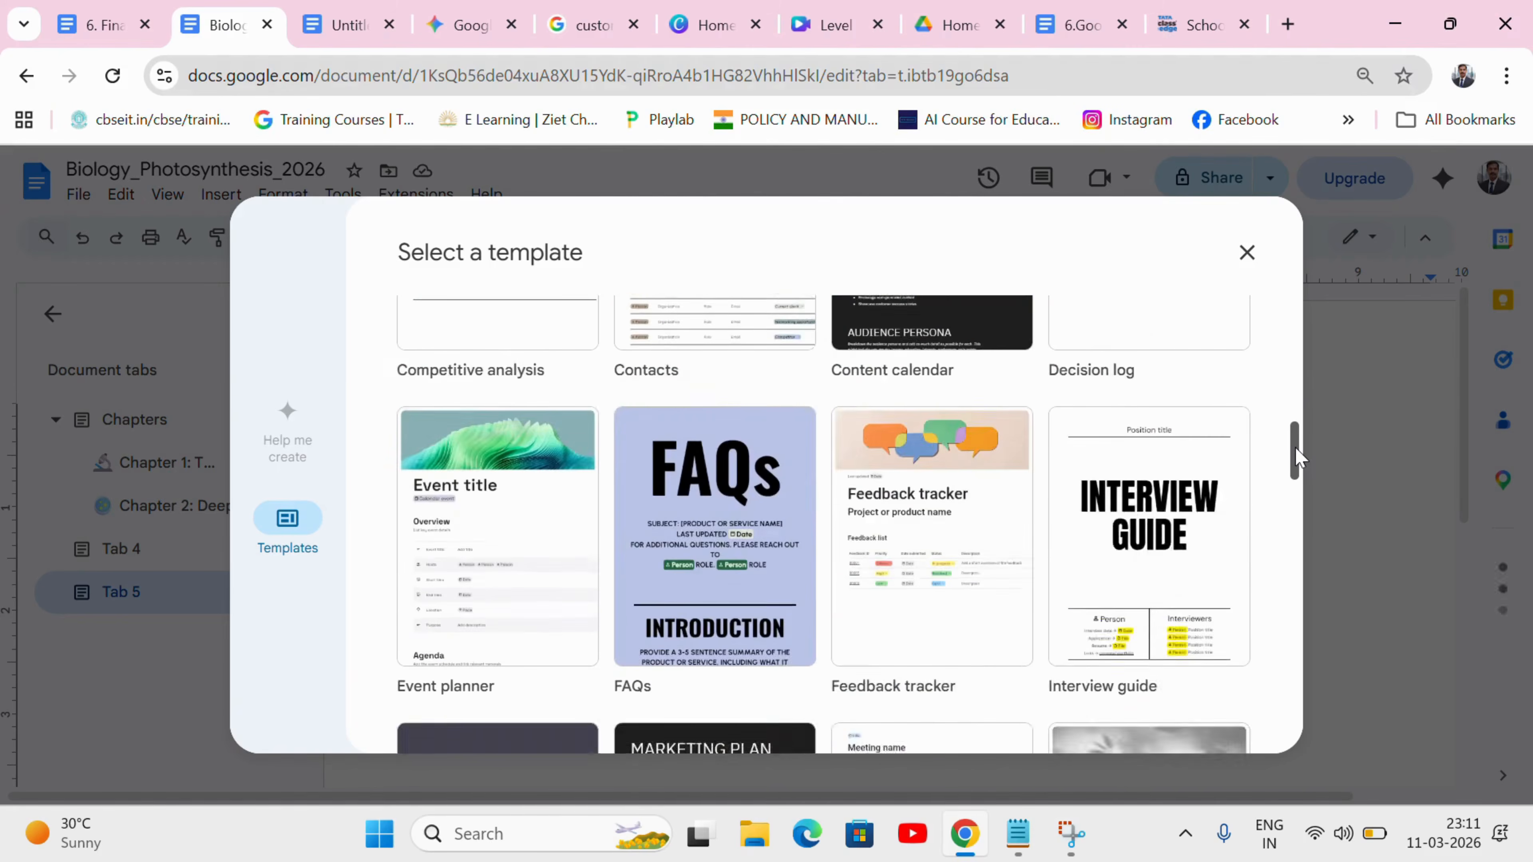
{"action": "scroll", "coordinate": [1211, 418], "scroll_direction": "up", "scroll_amount": 6}
{"action": "left_click", "coordinate": [1213, 426]}
{"action": "left_click", "coordinate": [1231, 716]}
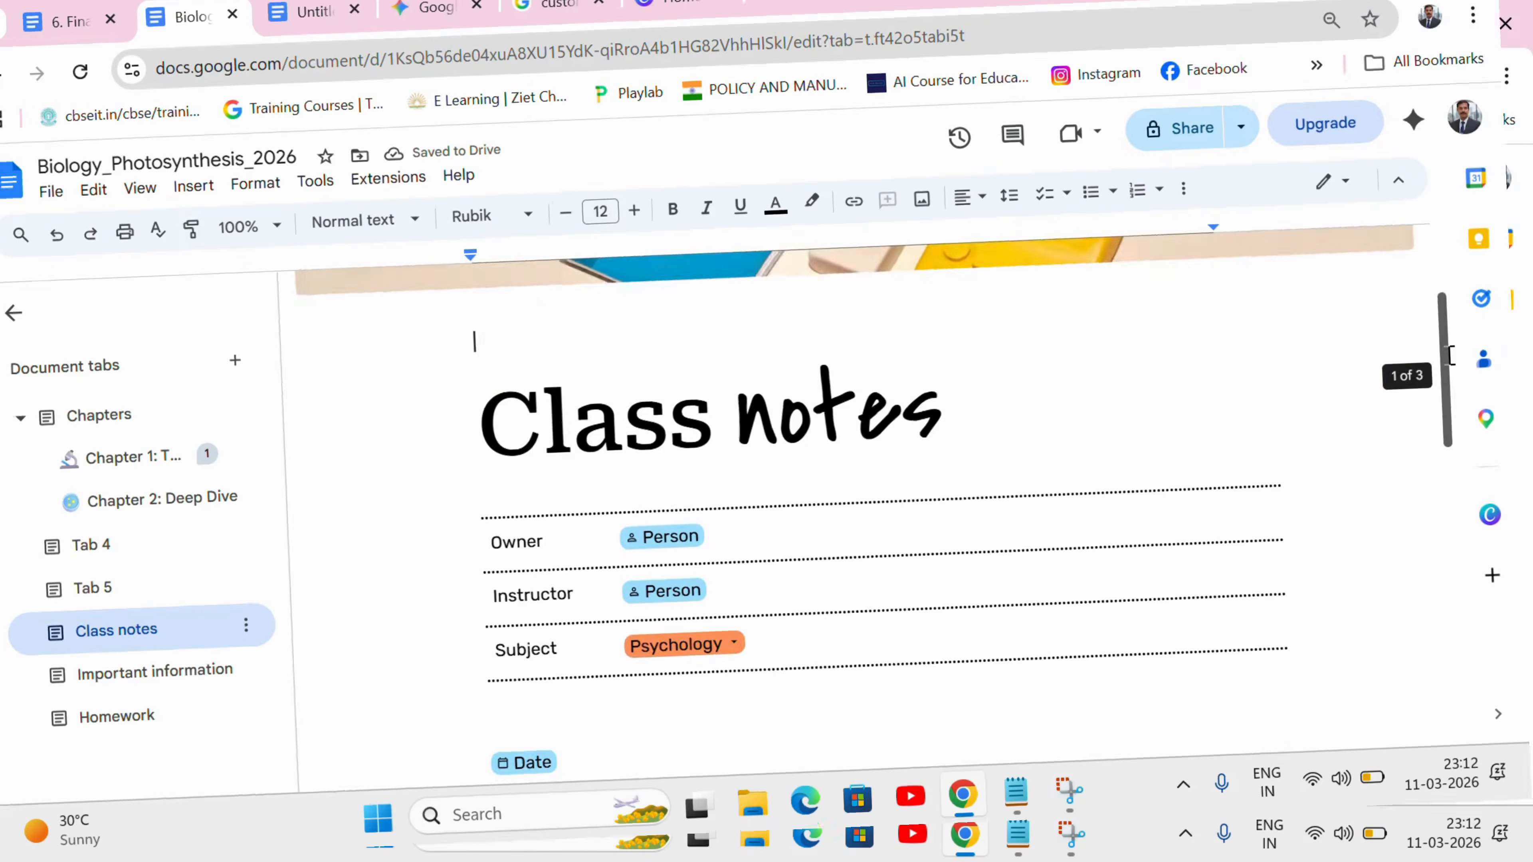
{"action": "left_click_drag", "start_coordinate": [1451, 356], "coordinate": [1486, 418]}
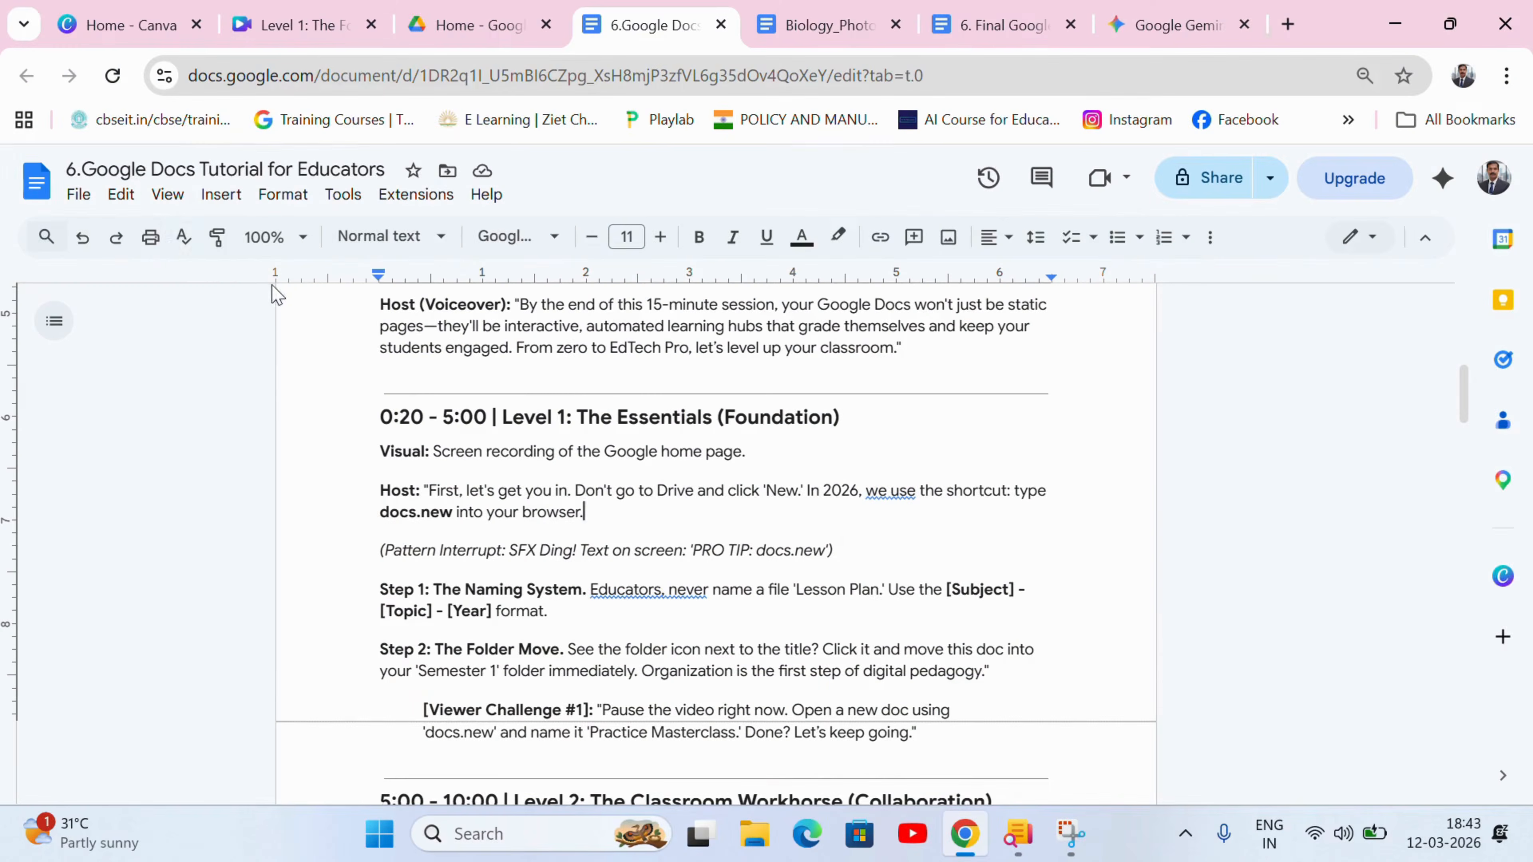
Step: Move the "6.Google Docs Tutorial for Educators" document from My Drive to the Tech Tools for Educators folder
{"action": "left_click", "coordinate": [196, 172]}
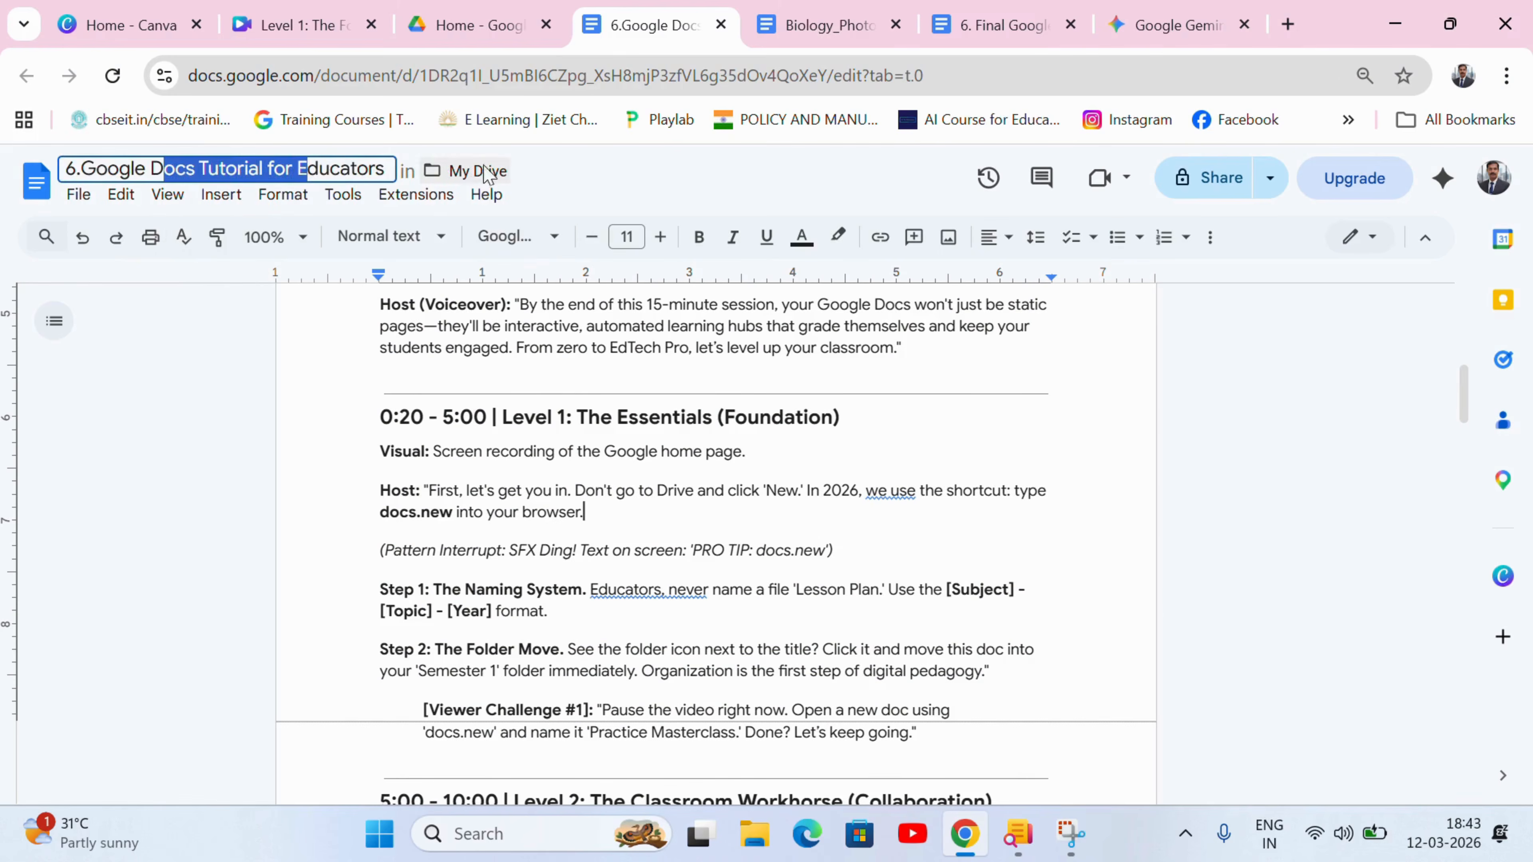
{"action": "left_click", "coordinate": [472, 172]}
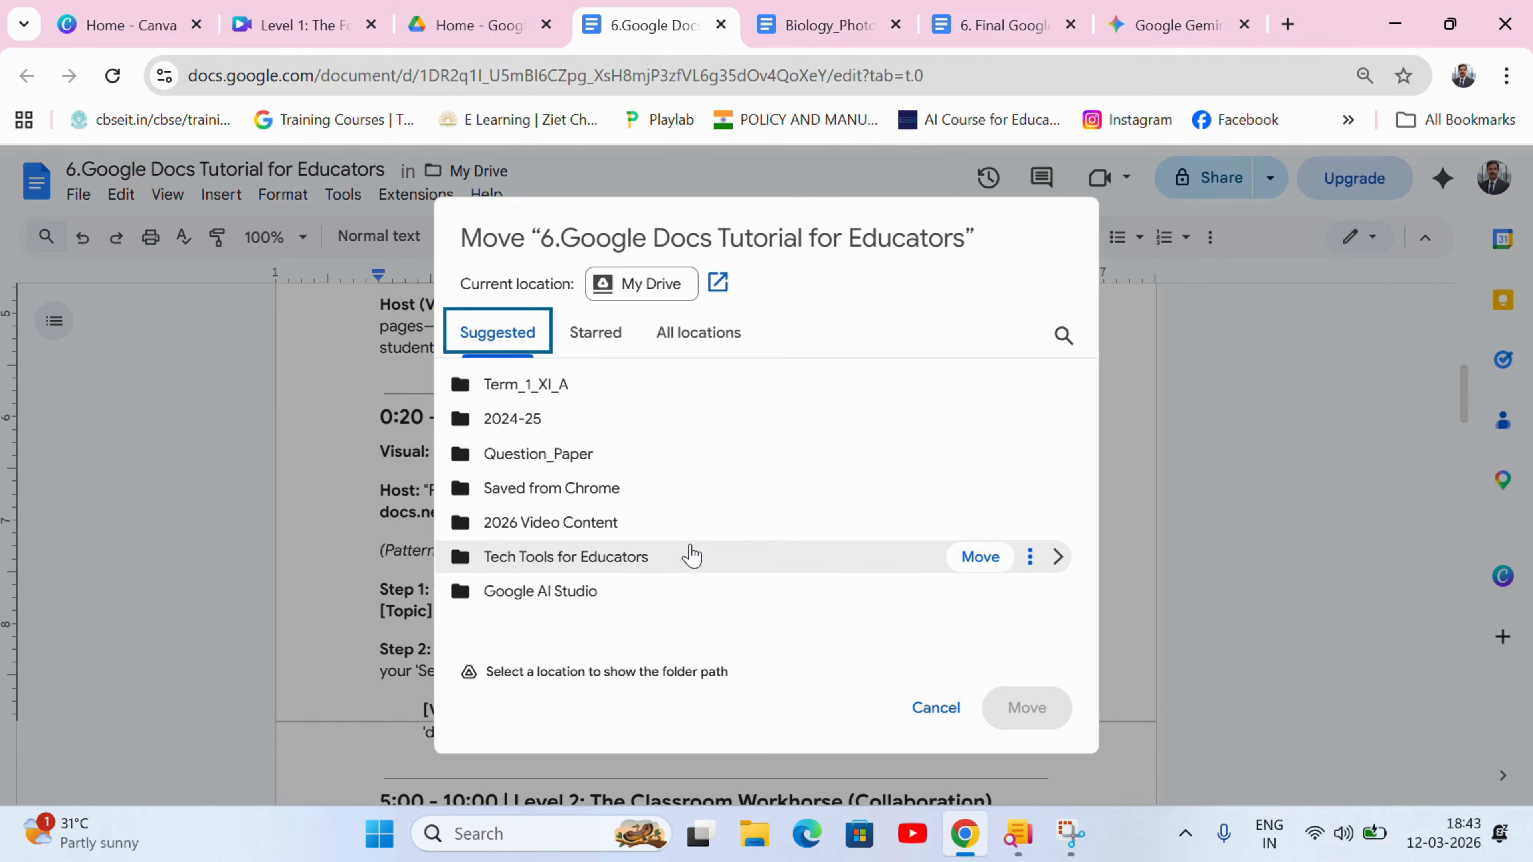
{"action": "left_click", "coordinate": [683, 558]}
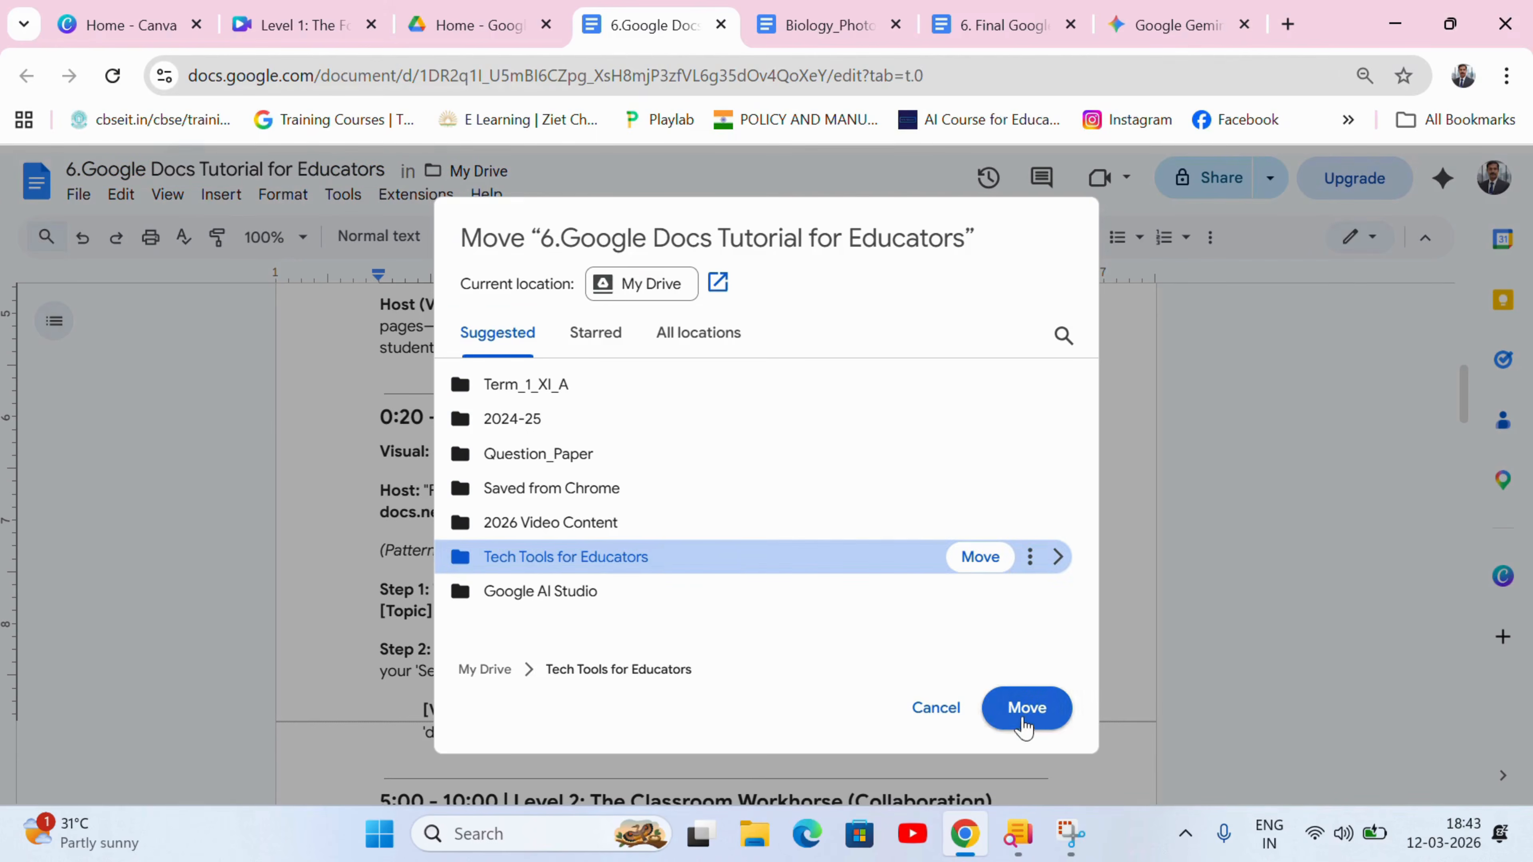
{"action": "left_click", "coordinate": [1025, 709]}
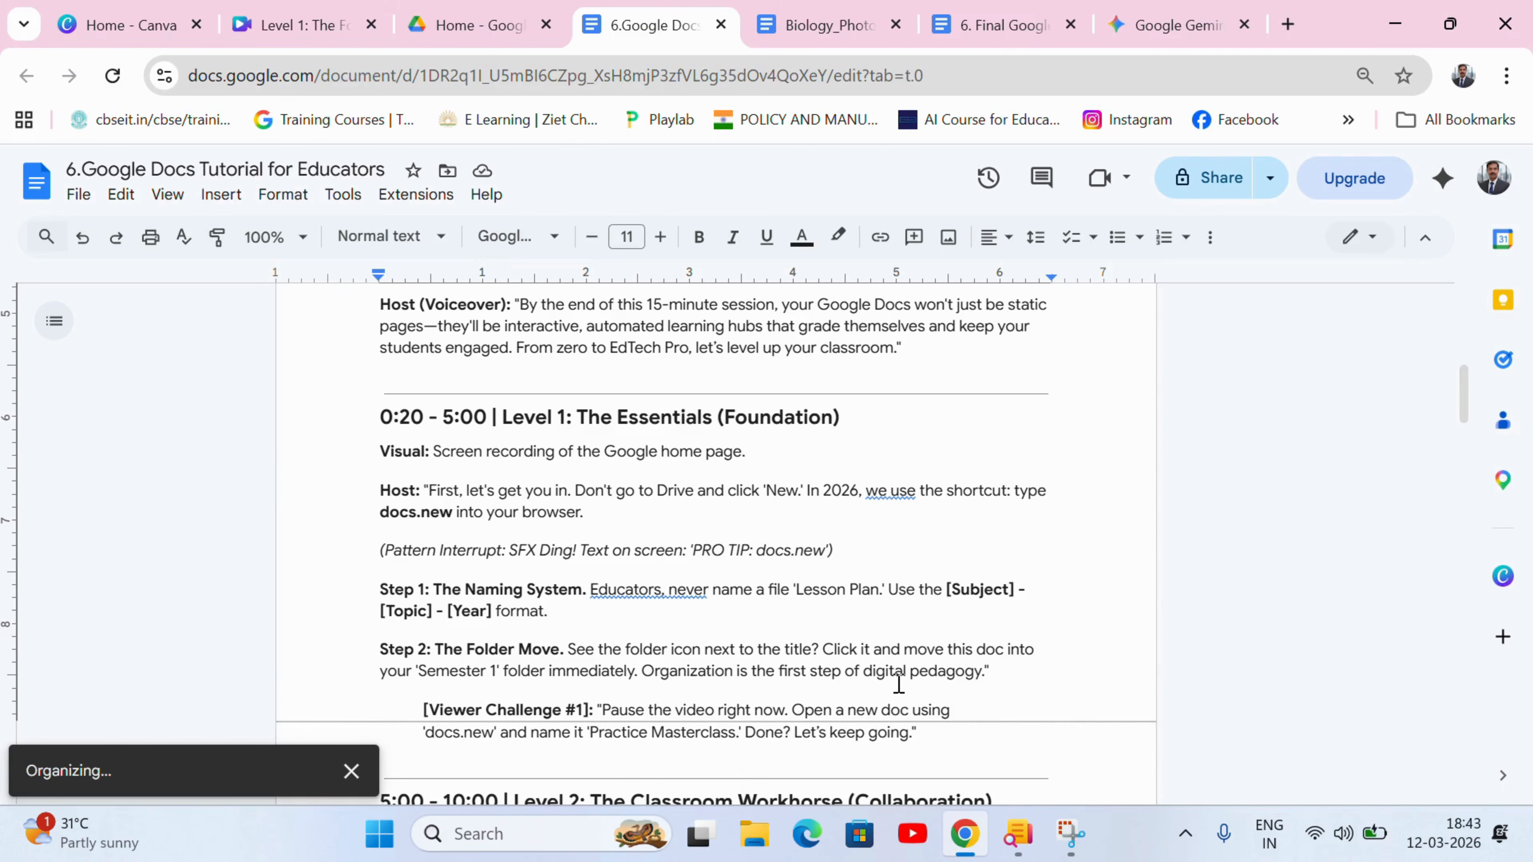
Step: Paste the copied marks table into Chapter 1 of Biology_Photosynthesis_2026 with a link to its spreadsheet
{"action": "left_click", "coordinate": [705, 760]}
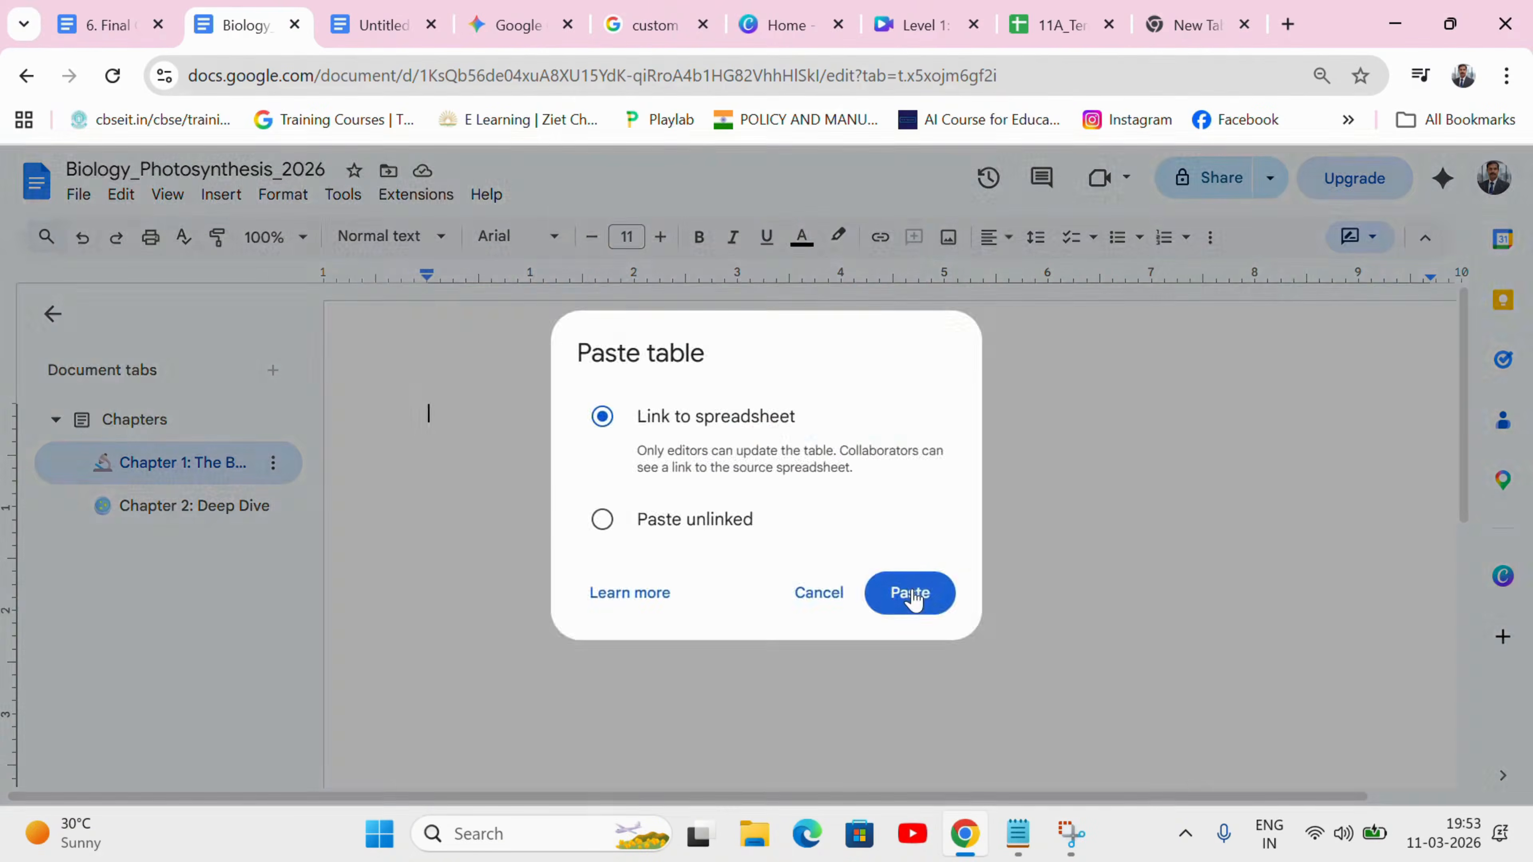
{"action": "left_click", "coordinate": [911, 593]}
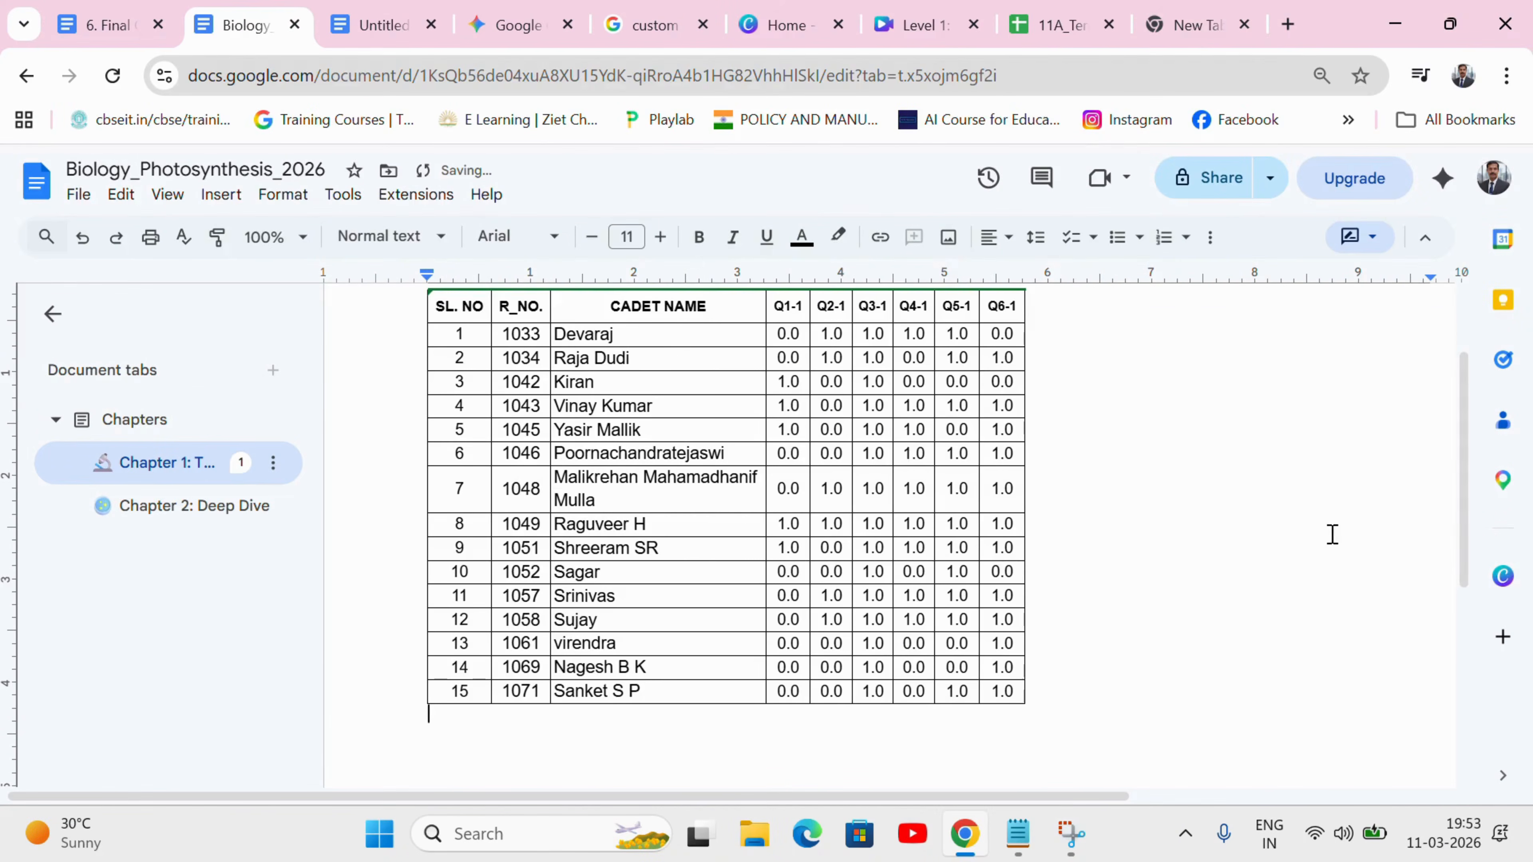